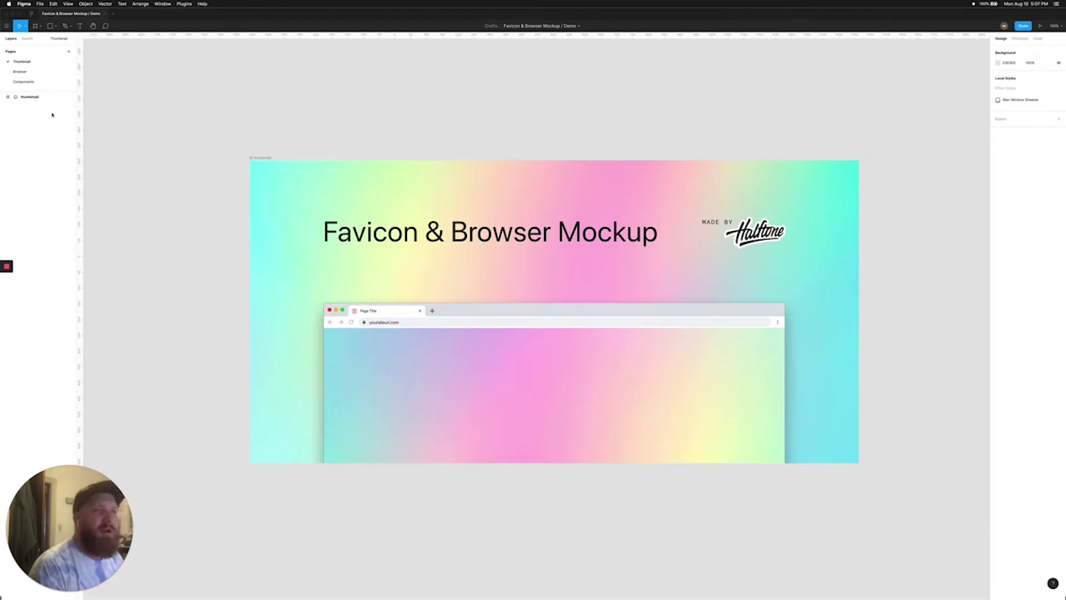
Switch to the Browser page and zoom out to survey its frames
{"action": "left_click", "coordinate": [21, 72]}
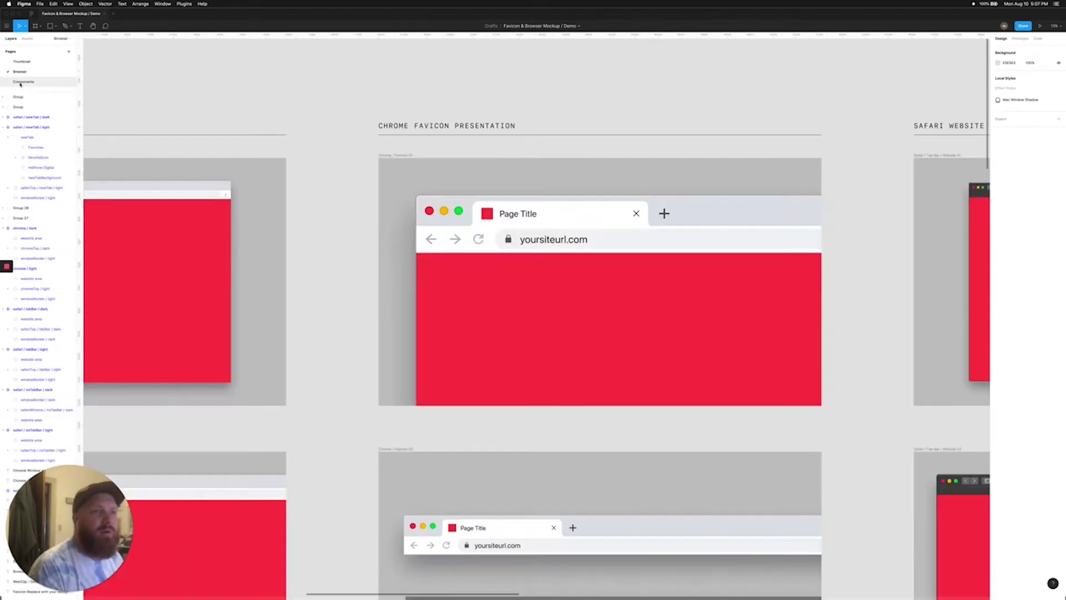
{"action": "left_click_drag", "start_coordinate": [278, 99], "coordinate": [328, 100]}
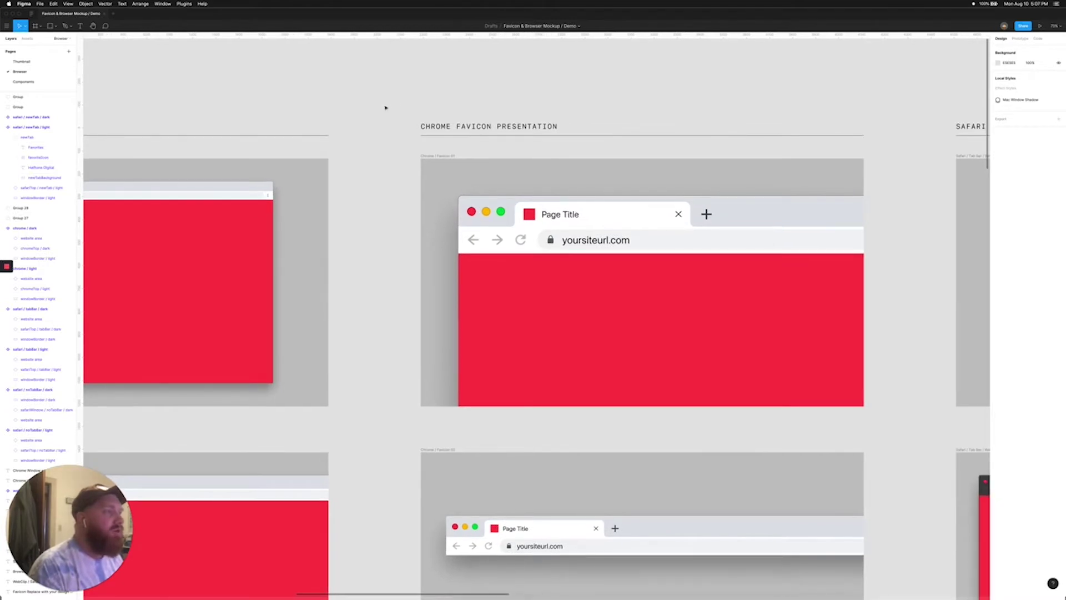
{"action": "key", "text": "minus"}
{"action": "key", "text": "minus"}
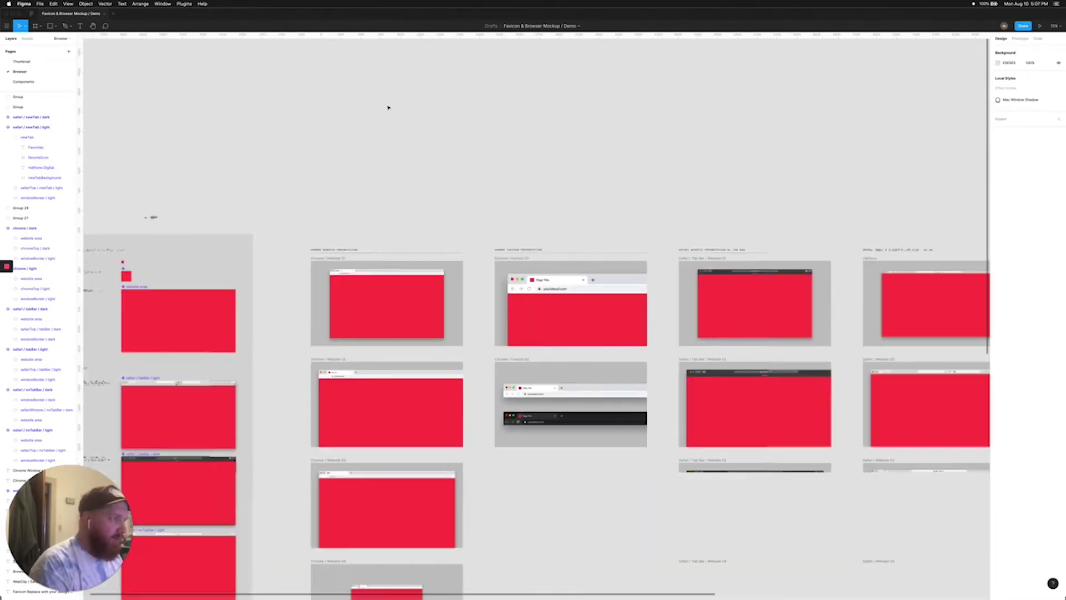
{"action": "scroll", "coordinate": [450, 174], "scroll_direction": "down", "scroll_amount": 2}
{"action": "scroll", "coordinate": [450, 174], "scroll_direction": "down", "scroll_amount": 3}
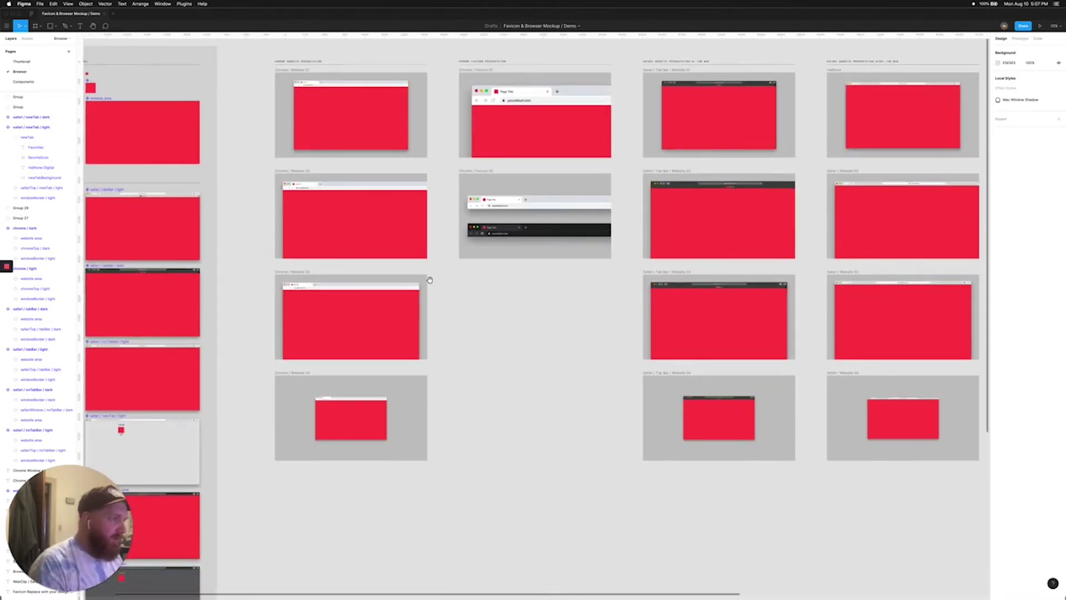
{"action": "scroll", "coordinate": [449, 174], "scroll_direction": "up", "scroll_amount": 3}
{"action": "scroll", "coordinate": [420, 234], "scroll_direction": "right", "scroll_amount": 1}
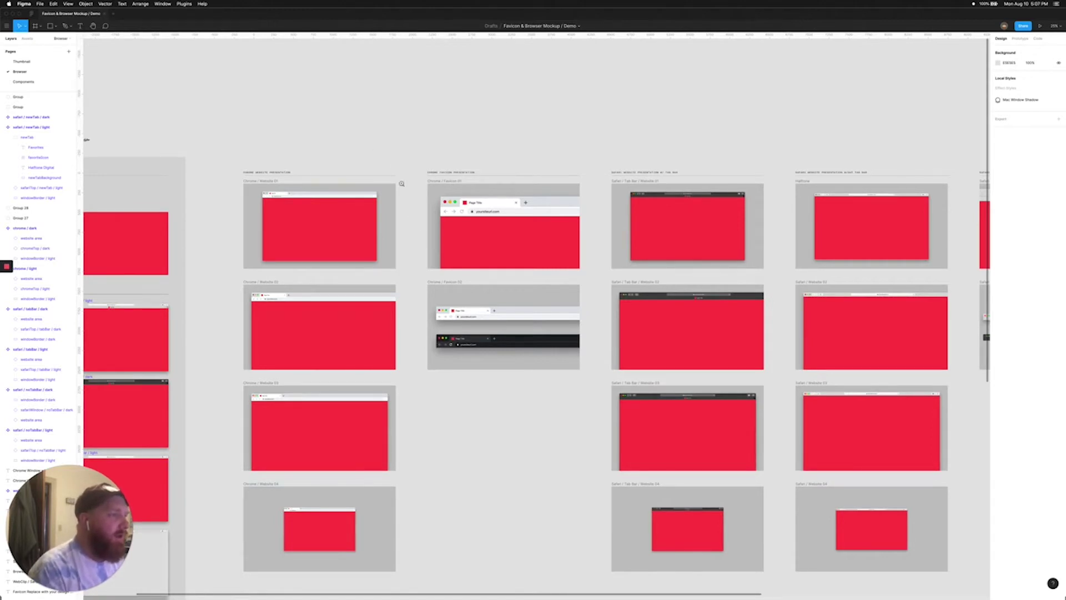
Pan past the Chrome Favicon frames and tab bars over to the Base Elements frame
{"action": "left_click_drag", "start_coordinate": [401, 183], "coordinate": [638, 387]}
{"action": "left_click_drag", "start_coordinate": [307, 196], "coordinate": [493, 203]}
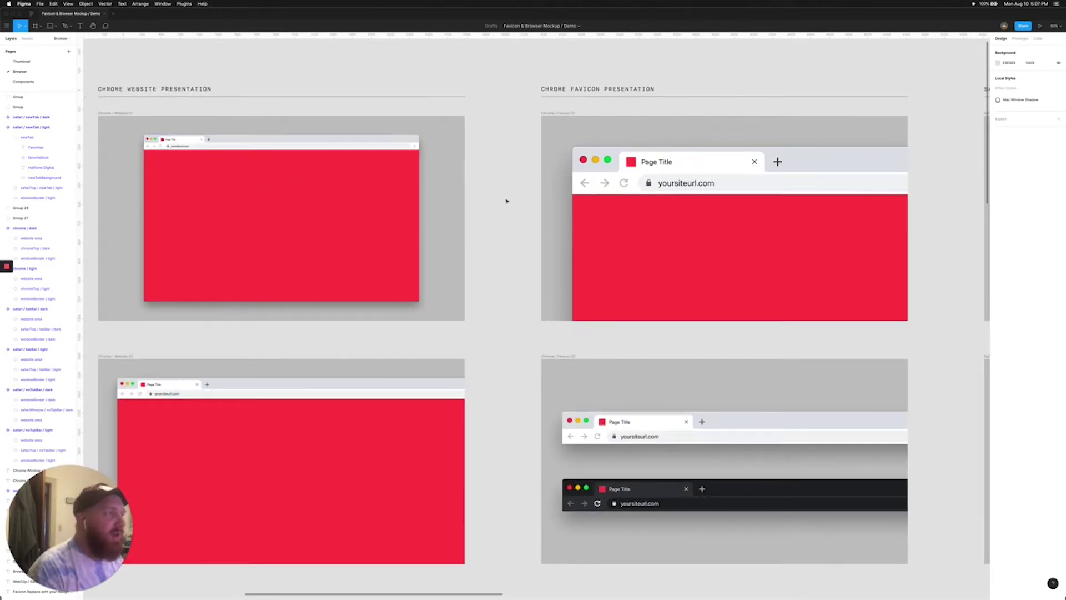
{"action": "scroll", "coordinate": [419, 196], "scroll_direction": "right", "scroll_amount": 5}
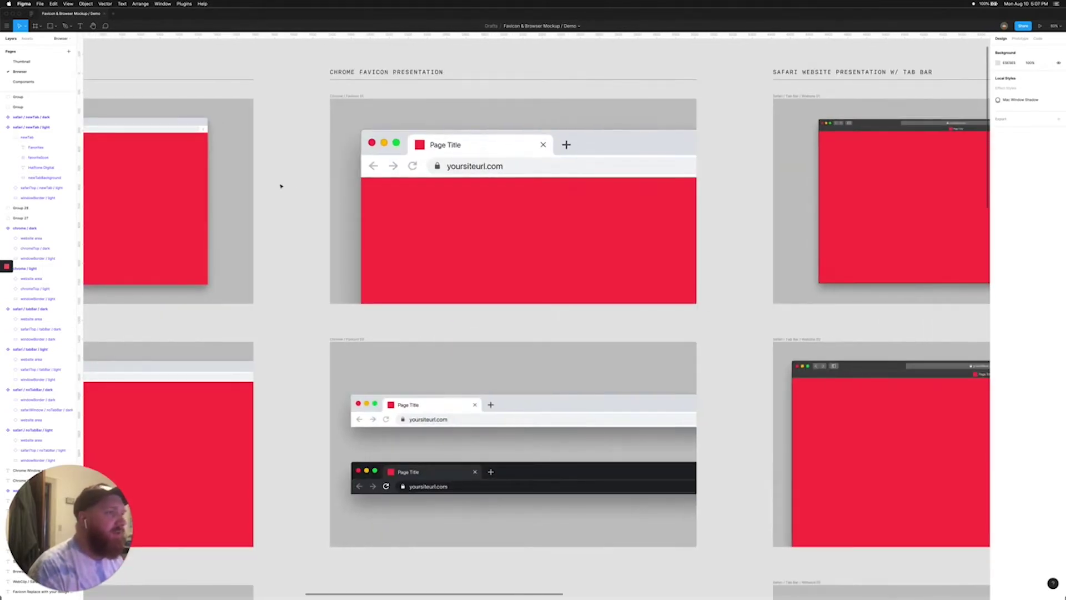
{"action": "scroll", "coordinate": [283, 222], "scroll_direction": "down", "scroll_amount": 2}
{"action": "left_click_drag", "start_coordinate": [284, 390], "coordinate": [290, 259]}
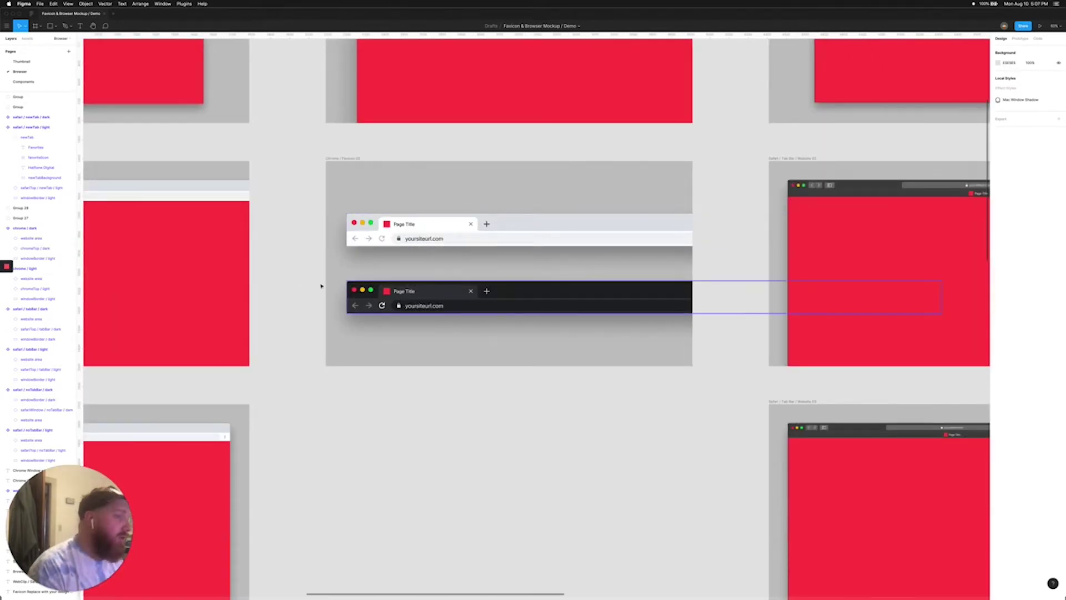
{"action": "scroll", "coordinate": [284, 295], "scroll_direction": "up", "scroll_amount": 2}
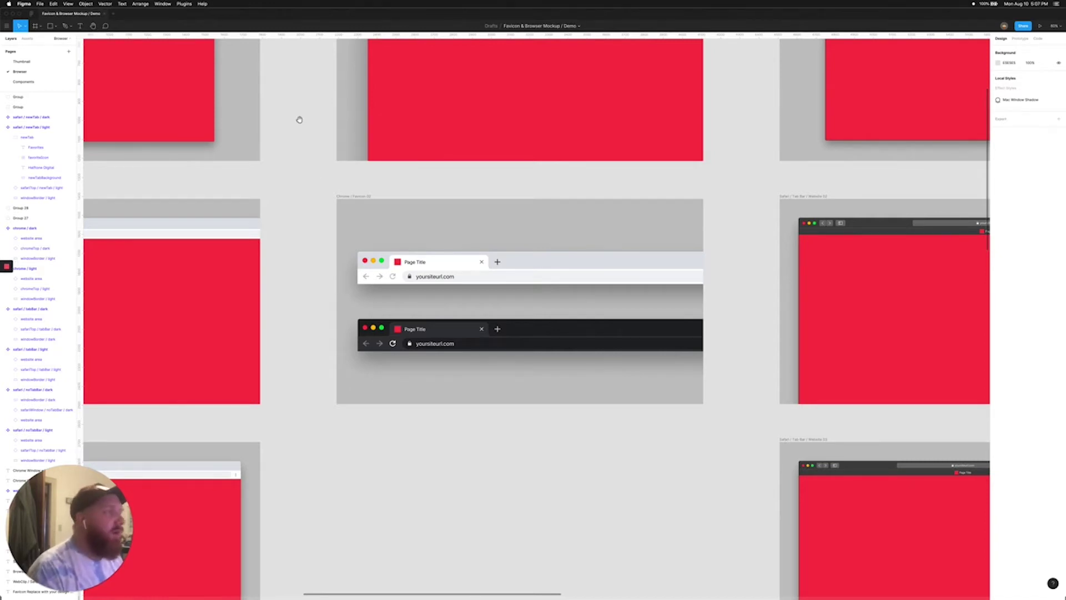
{"action": "scroll", "coordinate": [324, 307], "scroll_direction": "up", "scroll_amount": 5}
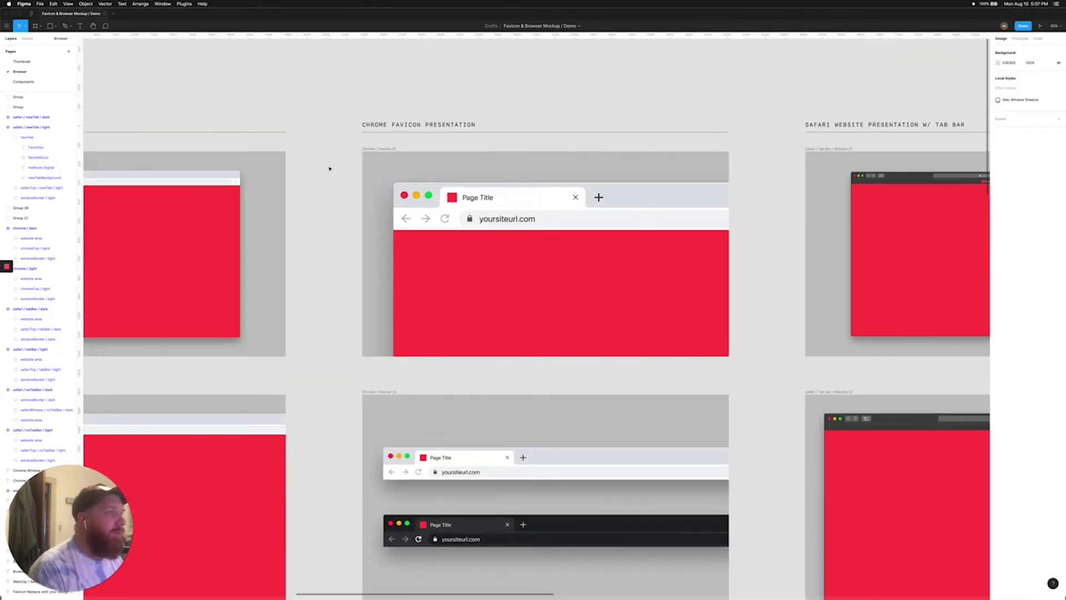
{"action": "scroll", "coordinate": [335, 178], "scroll_direction": "left", "scroll_amount": 2}
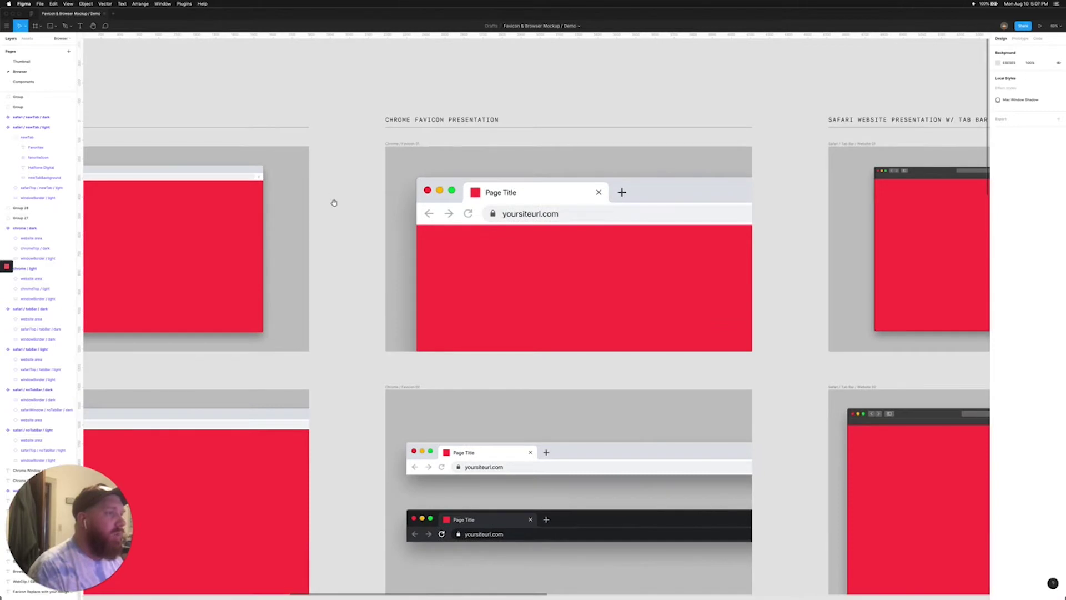
{"action": "scroll", "coordinate": [320, 158], "scroll_direction": "down", "scroll_amount": 2}
{"action": "scroll", "coordinate": [328, 166], "scroll_direction": "left", "scroll_amount": 15}
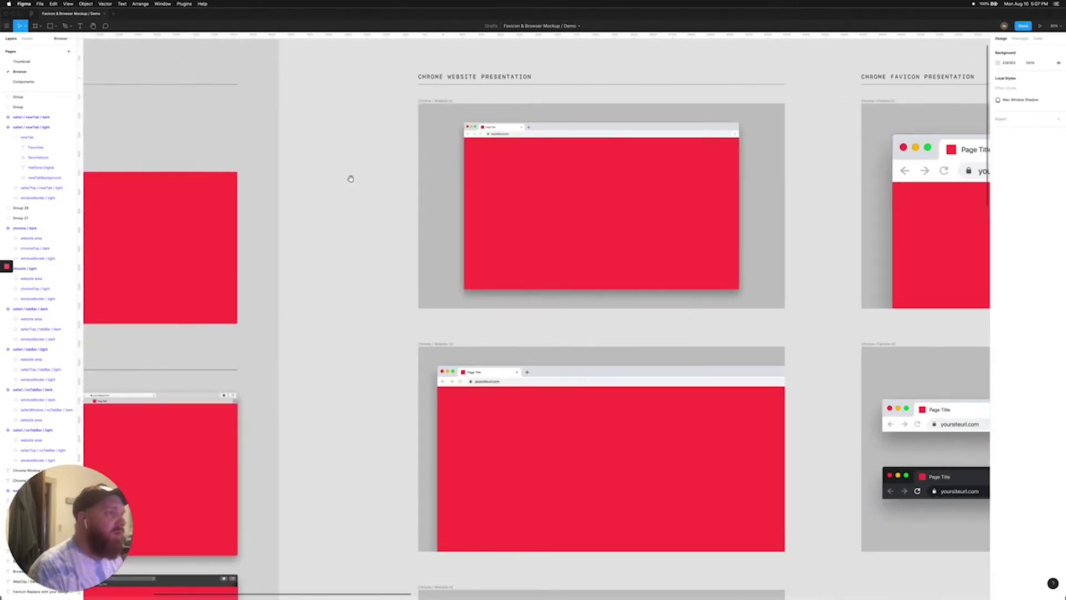
{"action": "scroll", "coordinate": [351, 178], "scroll_direction": "left", "scroll_amount": 8}
{"action": "scroll", "coordinate": [419, 128], "scroll_direction": "up", "scroll_amount": 2}
{"action": "scroll", "coordinate": [521, 194], "scroll_direction": "left", "scroll_amount": 3}
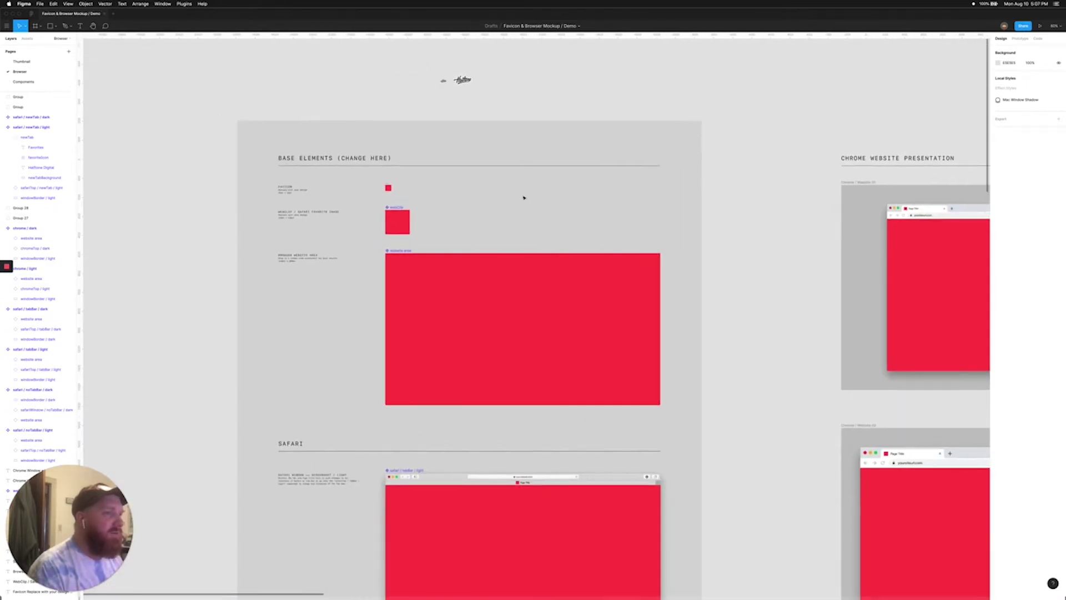
Zoom in on the Halftone logos and take the small logo group for copying
{"action": "scroll", "coordinate": [469, 199], "scroll_direction": "down", "scroll_amount": 2}
{"action": "scroll", "coordinate": [422, 189], "scroll_direction": "right", "scroll_amount": 3}
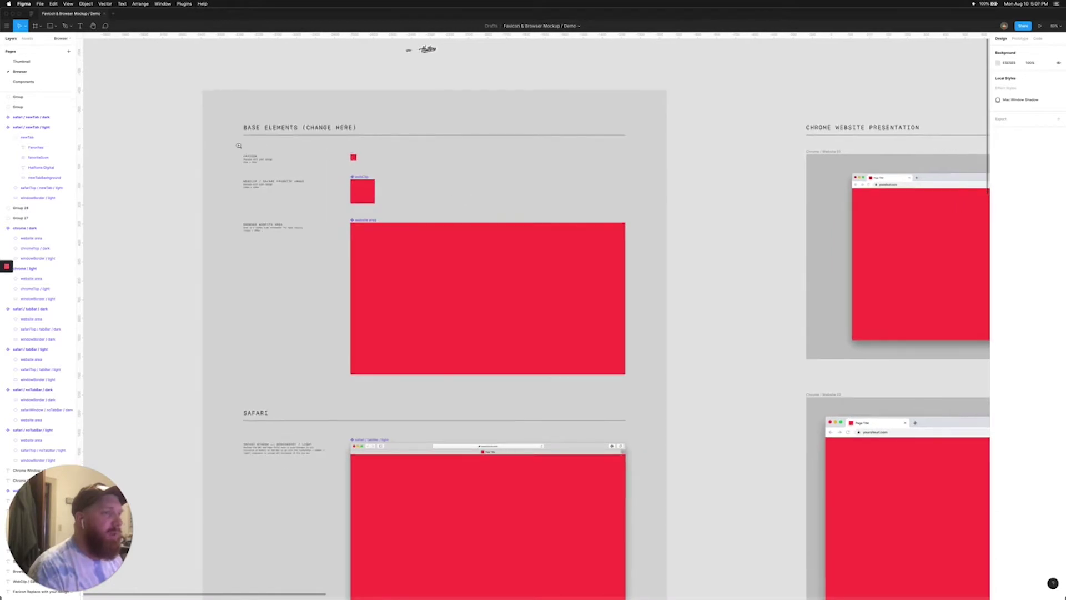
{"action": "left_click_drag", "start_coordinate": [238, 145], "coordinate": [504, 273]}
{"action": "scroll", "coordinate": [450, 239], "scroll_direction": "down", "scroll_amount": 3}
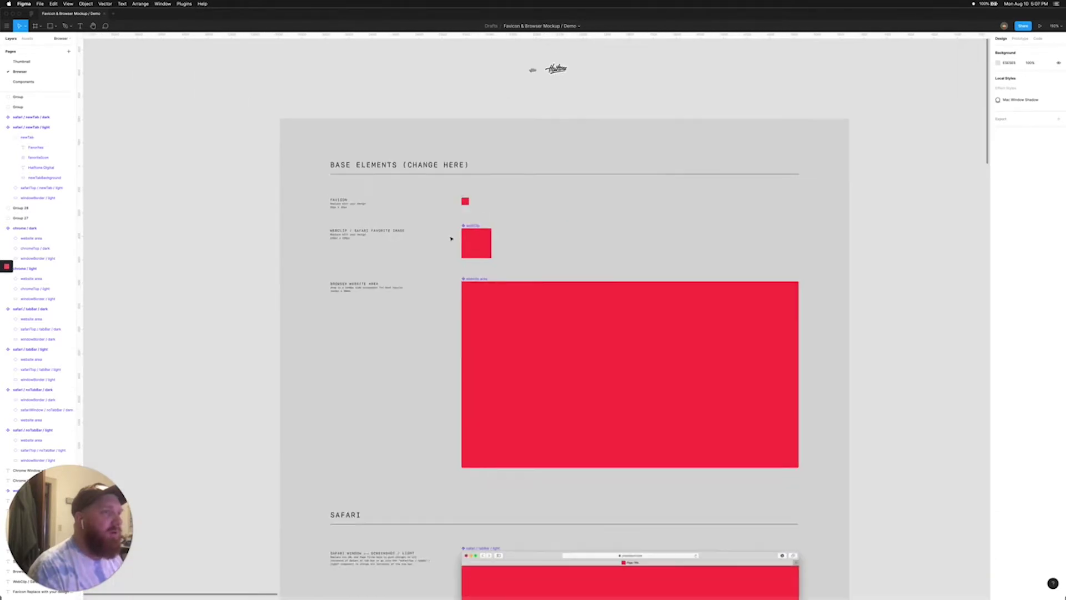
{"action": "scroll", "coordinate": [451, 239], "scroll_direction": "down", "scroll_amount": 1}
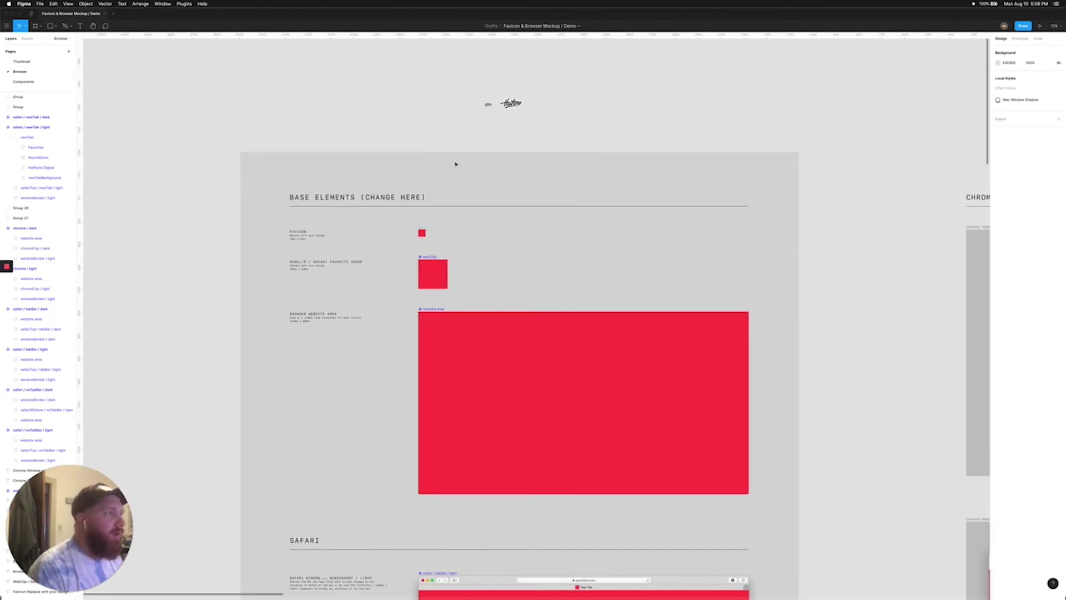
{"action": "left_click_drag", "start_coordinate": [364, 90], "coordinate": [519, 160]}
{"action": "left_click", "coordinate": [564, 194]}
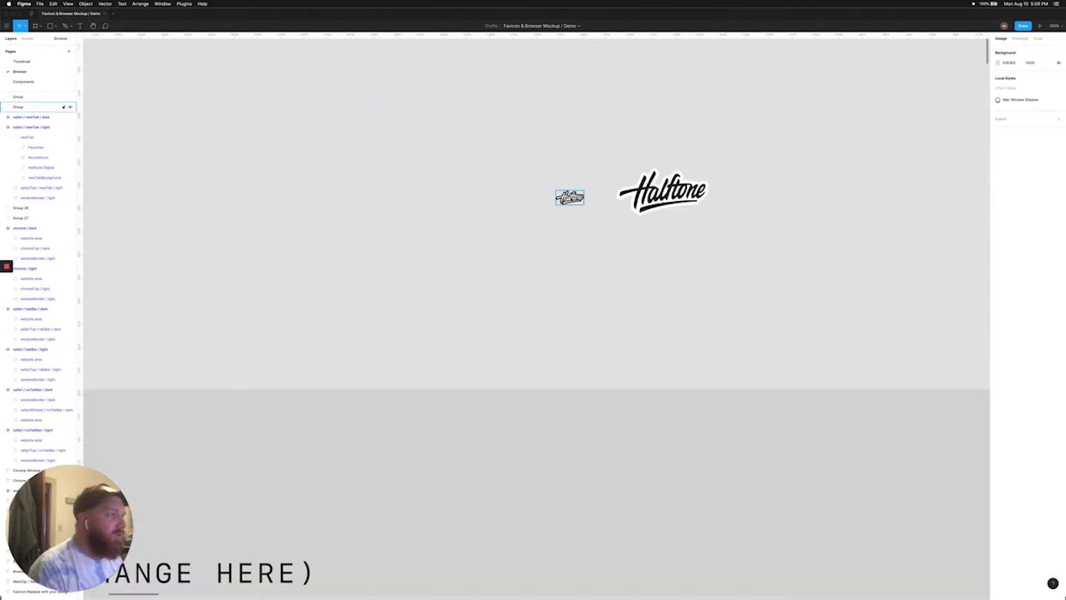
{"action": "left_click", "coordinate": [492, 342]}
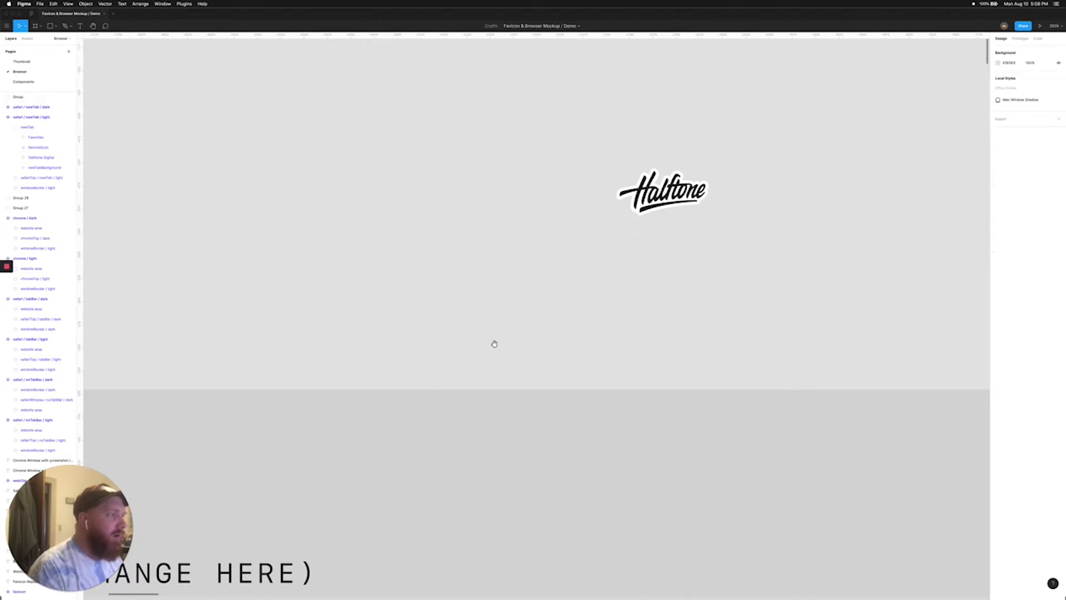
Paste the Halftone logo into the 32×32 favicon square
{"action": "scroll", "coordinate": [474, 135], "scroll_direction": "down", "scroll_amount": 2}
{"action": "scroll", "coordinate": [512, 142], "scroll_direction": "down", "scroll_amount": 4}
{"action": "scroll", "coordinate": [302, 237], "scroll_direction": "down", "scroll_amount": 5}
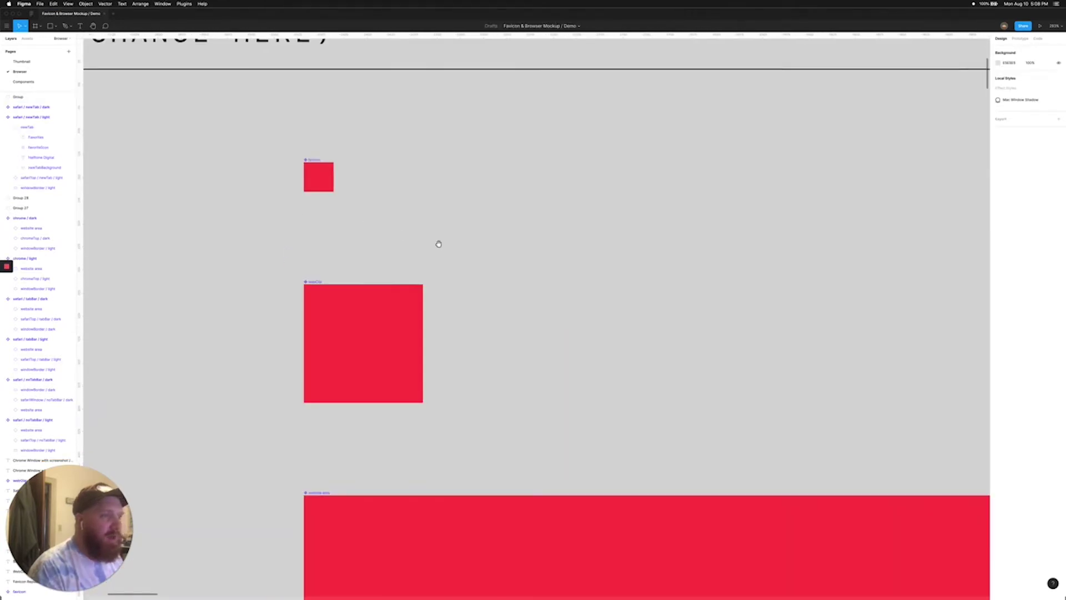
{"action": "scroll", "coordinate": [444, 222], "scroll_direction": "left", "scroll_amount": 5}
{"action": "scroll", "coordinate": [444, 222], "scroll_direction": "up", "scroll_amount": 1}
{"action": "left_click", "coordinate": [454, 198]}
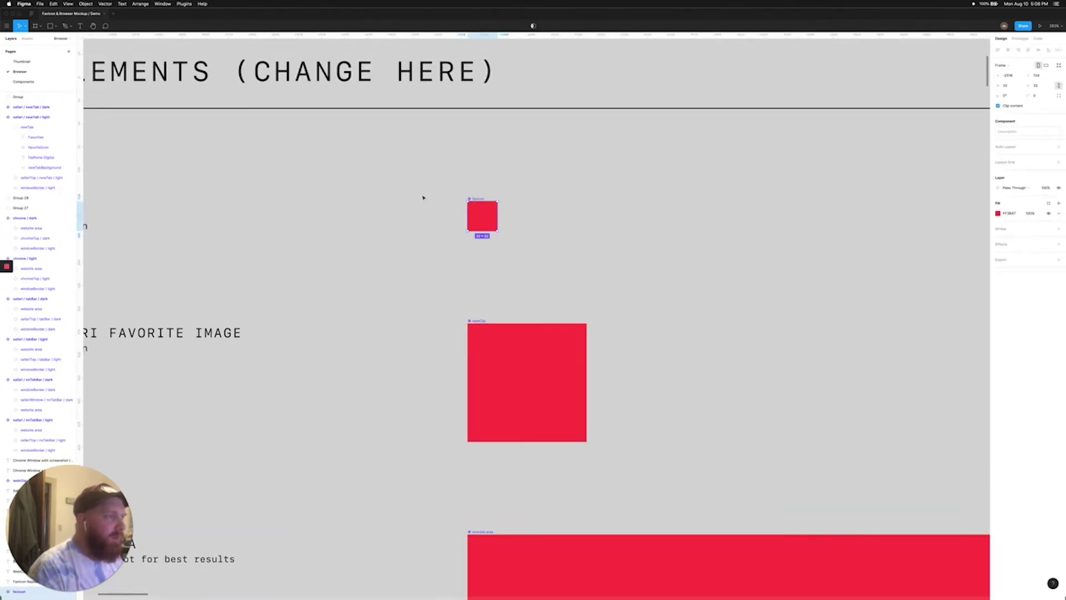
{"action": "key", "text": "ctrl+v"}
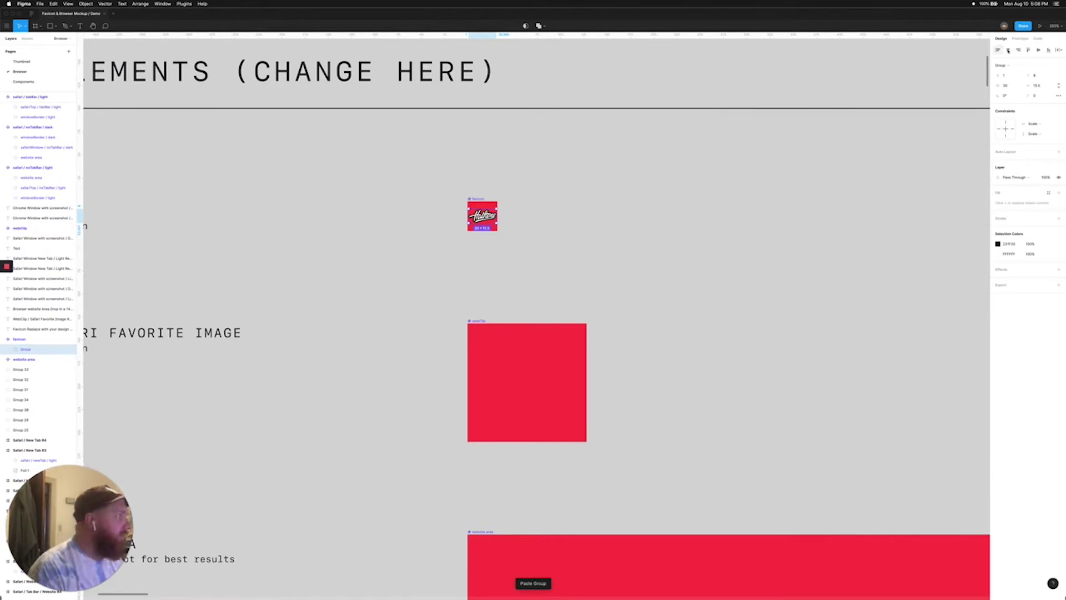
{"action": "left_click", "coordinate": [473, 198]}
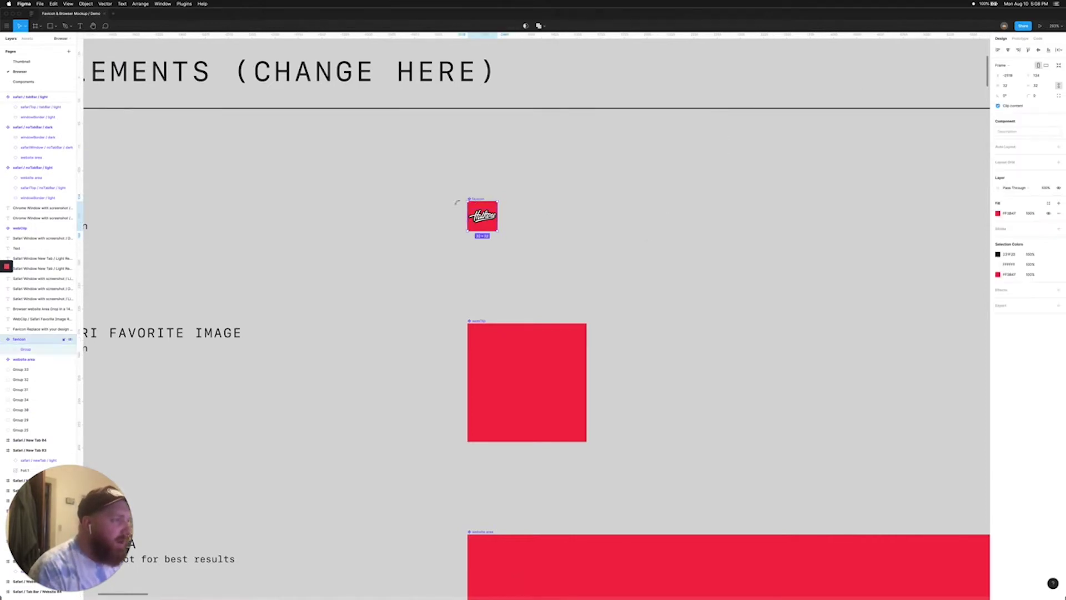
Give the favicon a white #ffffff background fill
{"action": "scroll", "coordinate": [558, 218], "scroll_direction": "left", "scroll_amount": 5}
{"action": "scroll", "coordinate": [559, 217], "scroll_direction": "right", "scroll_amount": 4}
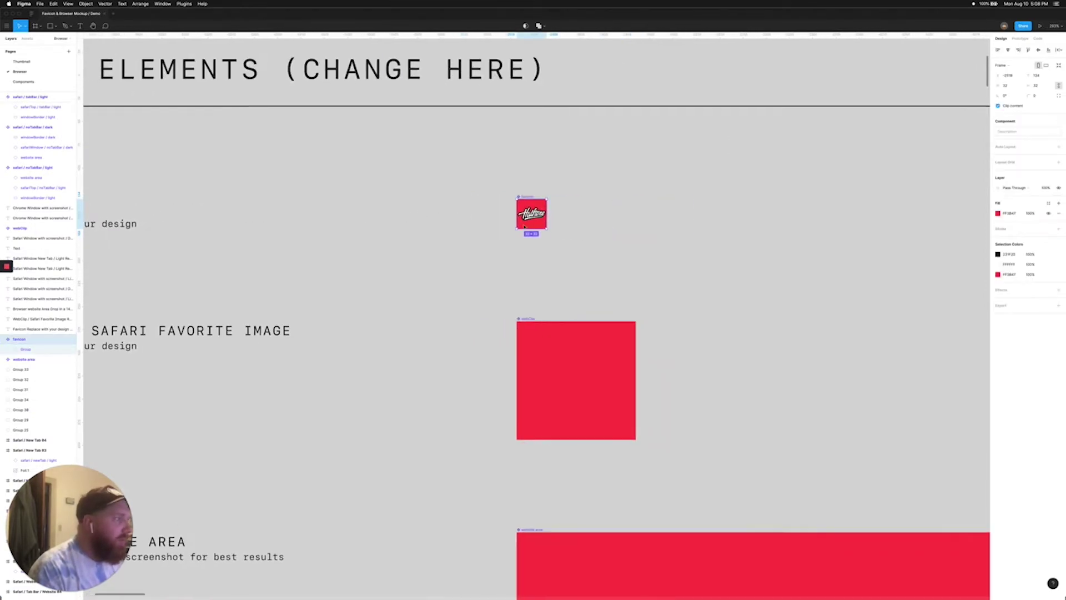
{"action": "left_click", "coordinate": [998, 214]}
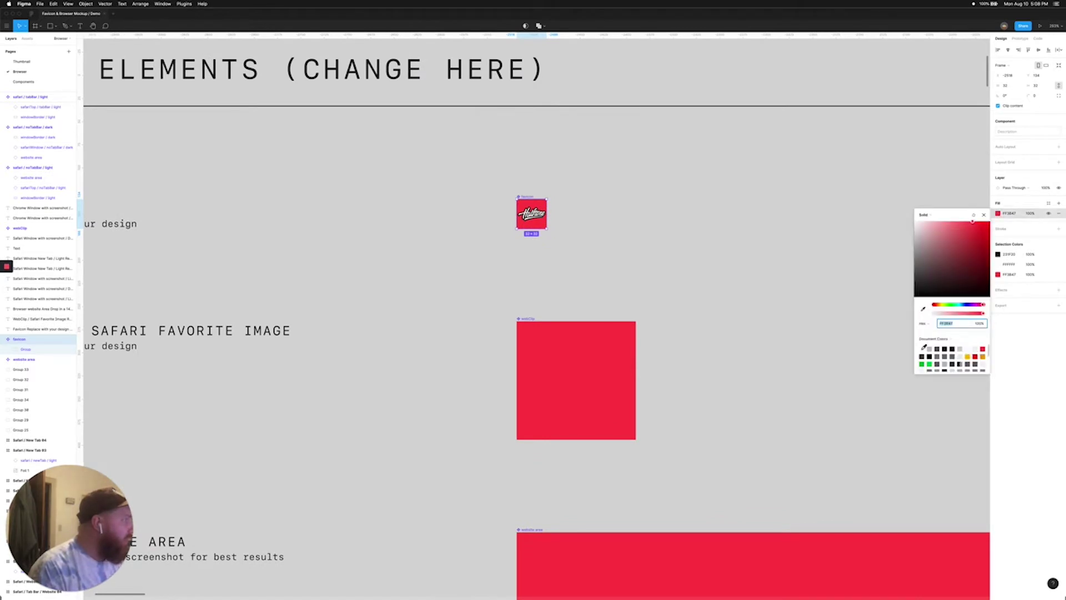
{"action": "type", "text": "ffffff"}
{"action": "key", "text": "Return"}
{"action": "left_click", "coordinate": [387, 268]}
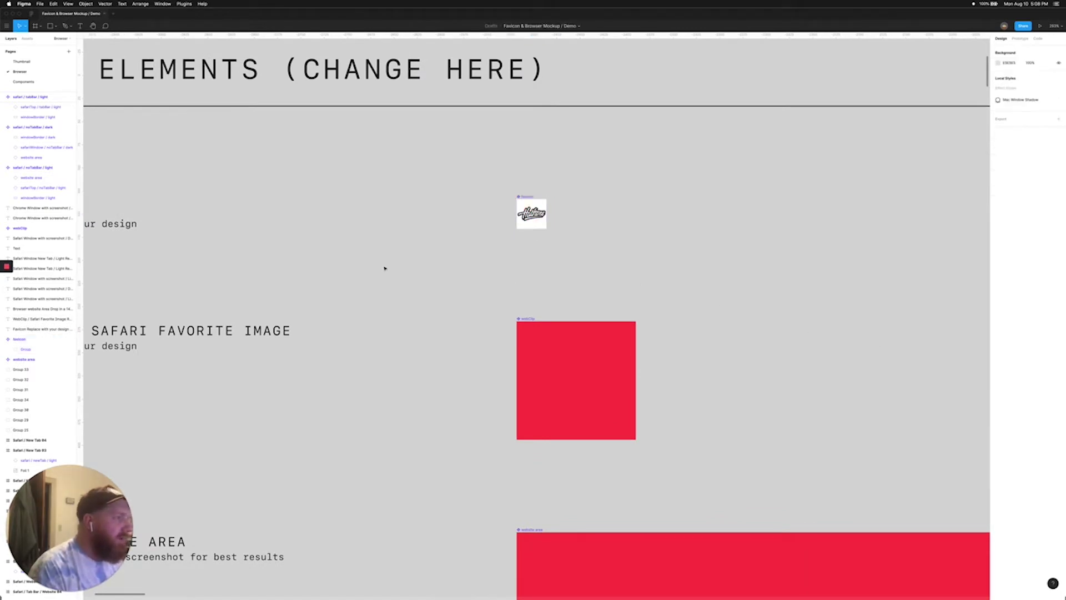
Zoom out and pan up to the large Halftone logo above Base Elements
{"action": "scroll", "coordinate": [484, 281], "scroll_direction": "right", "scroll_amount": 2}
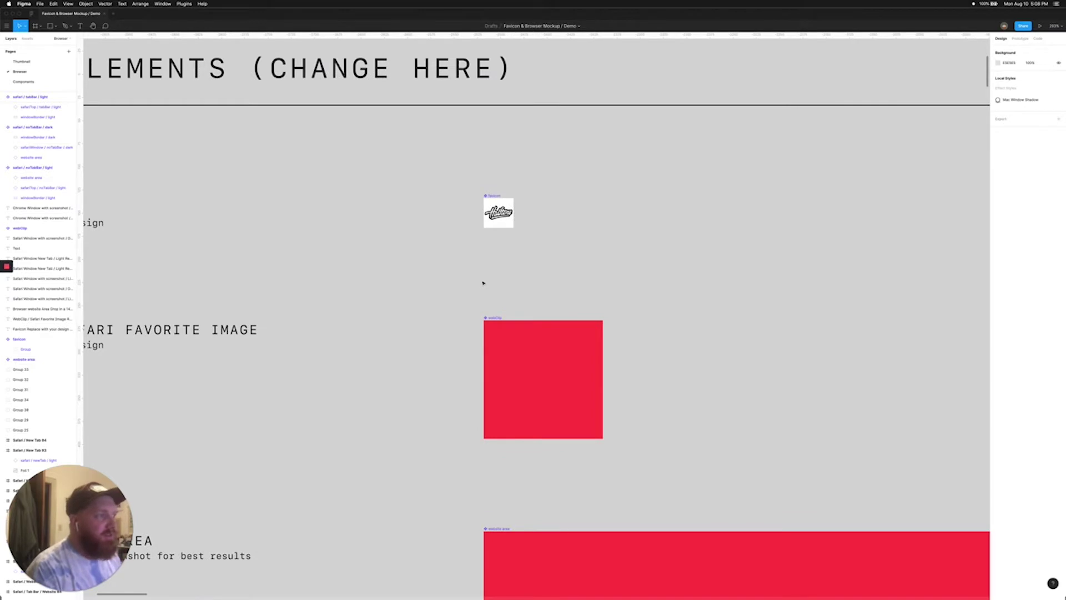
{"action": "scroll", "coordinate": [408, 284], "scroll_direction": "right", "scroll_amount": 2}
{"action": "key", "text": "minus"}
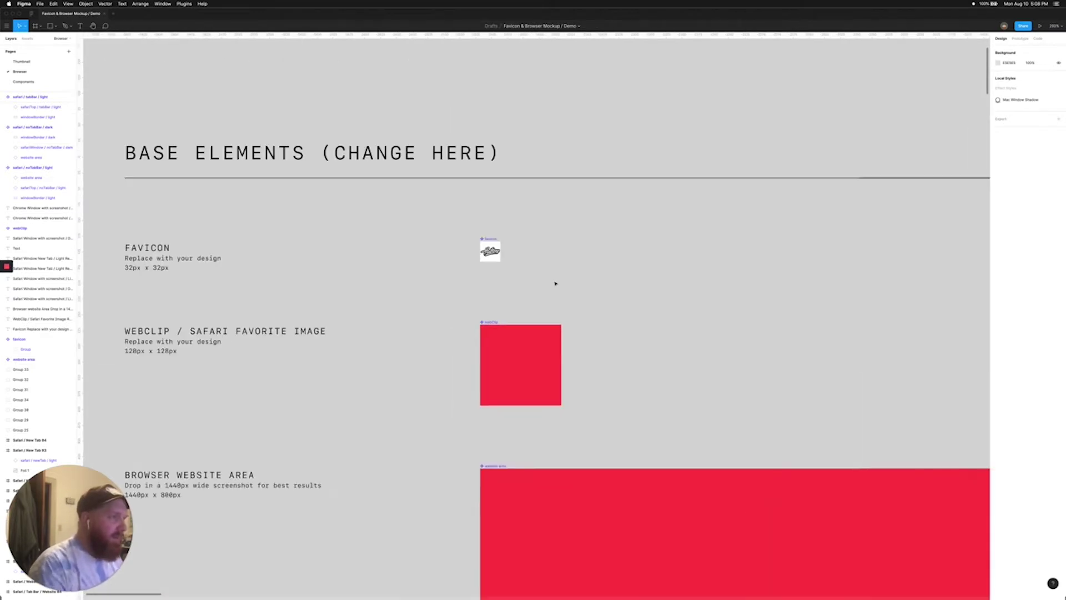
{"action": "scroll", "coordinate": [356, 292], "scroll_direction": "left", "scroll_amount": 3}
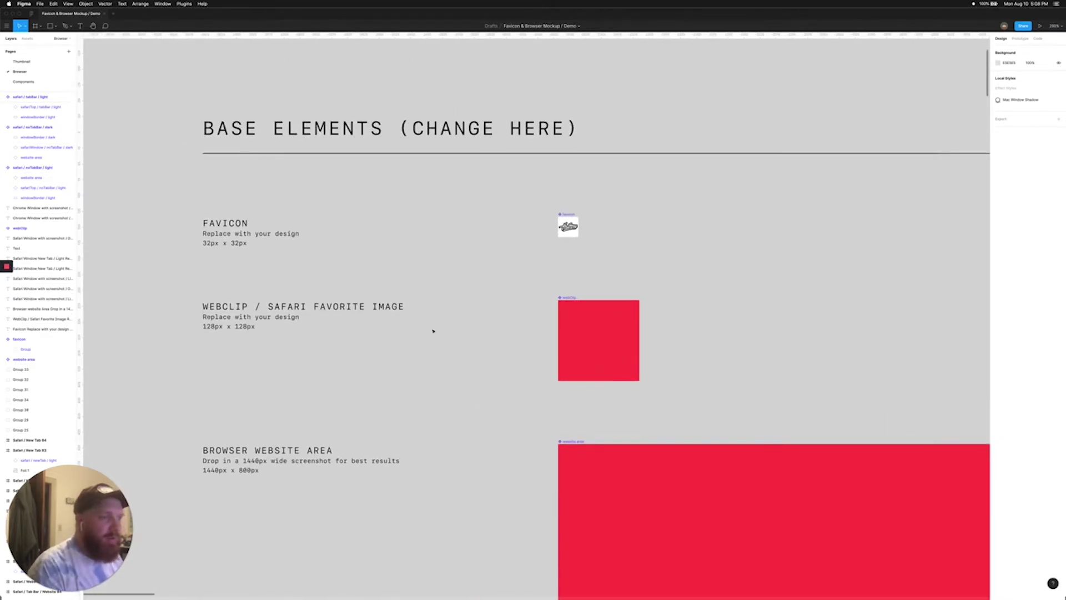
{"action": "left_click_drag", "start_coordinate": [578, 276], "coordinate": [329, 414]}
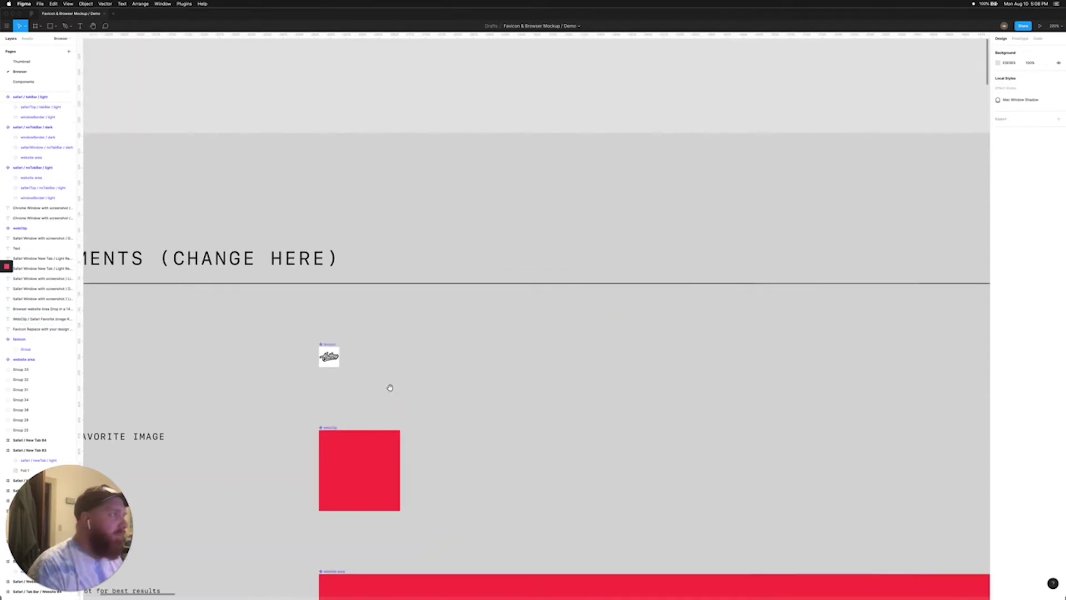
{"action": "scroll", "coordinate": [548, 366], "scroll_direction": "up", "scroll_amount": 5}
Cut the large Halftone logo and paste it into the webclip square
{"action": "left_click", "coordinate": [516, 238]}
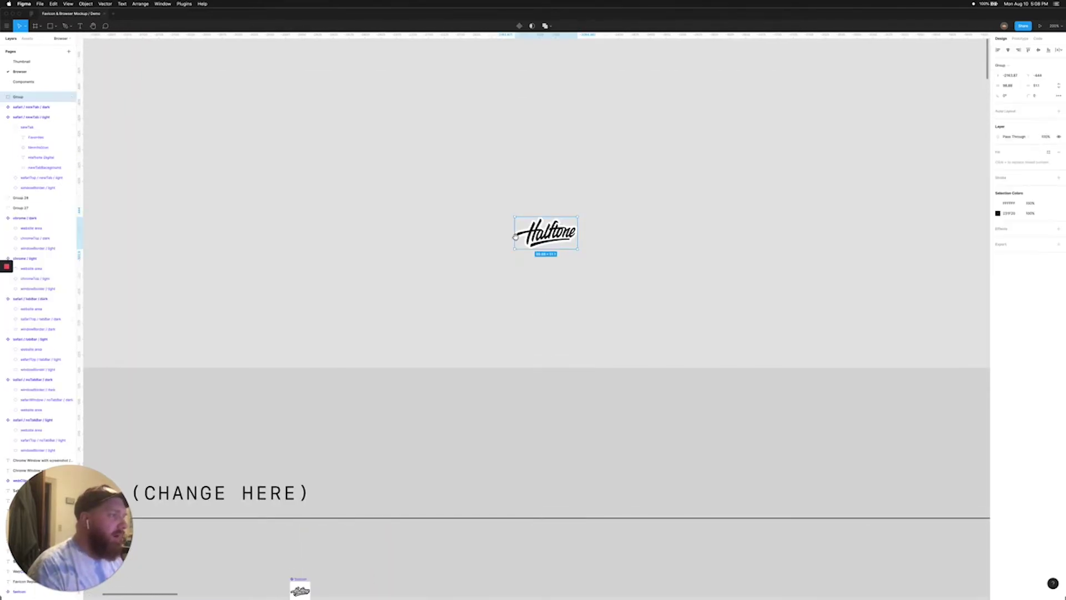
{"action": "scroll", "coordinate": [516, 238], "scroll_direction": "down", "scroll_amount": 2}
{"action": "key", "text": "Delete"}
{"action": "scroll", "coordinate": [522, 249], "scroll_direction": "down", "scroll_amount": 5}
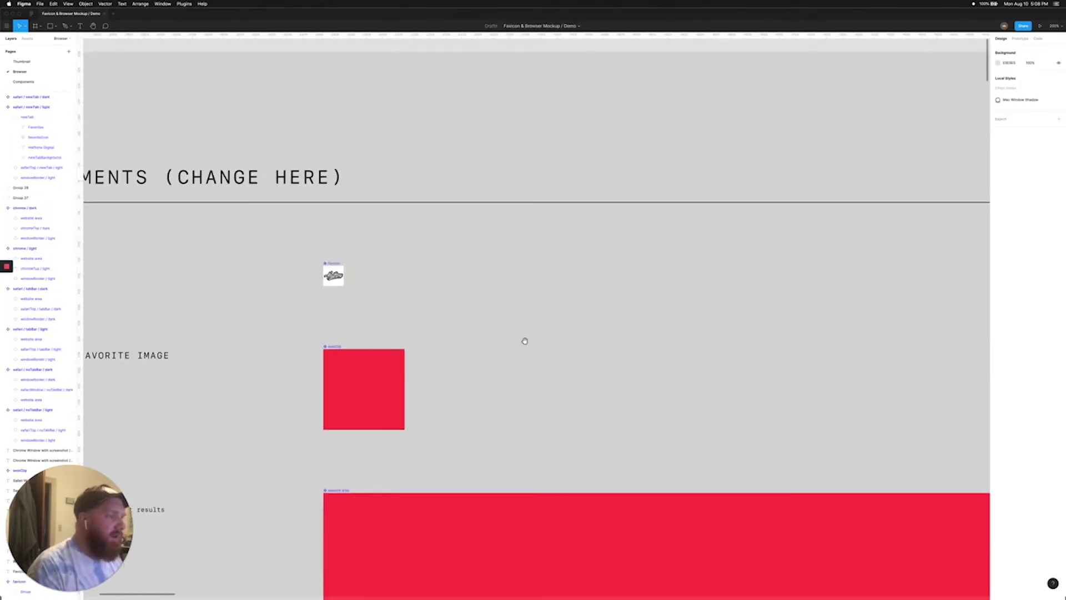
{"action": "scroll", "coordinate": [467, 238], "scroll_direction": "down", "scroll_amount": 2}
{"action": "scroll", "coordinate": [457, 174], "scroll_direction": "down", "scroll_amount": 2}
{"action": "left_click", "coordinate": [446, 184]}
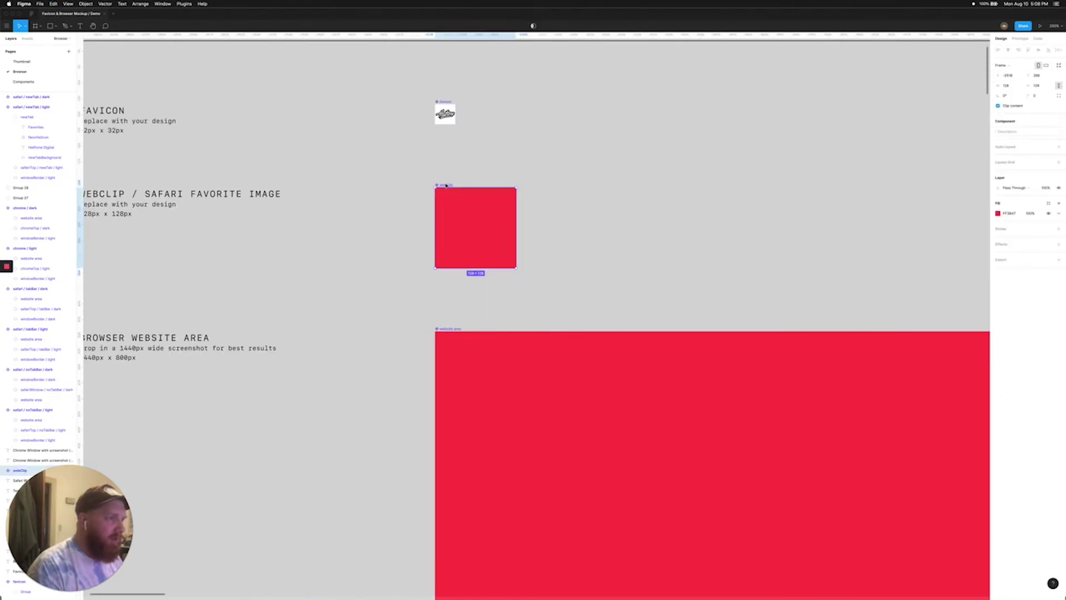
{"action": "key", "text": "ctrl+v"}
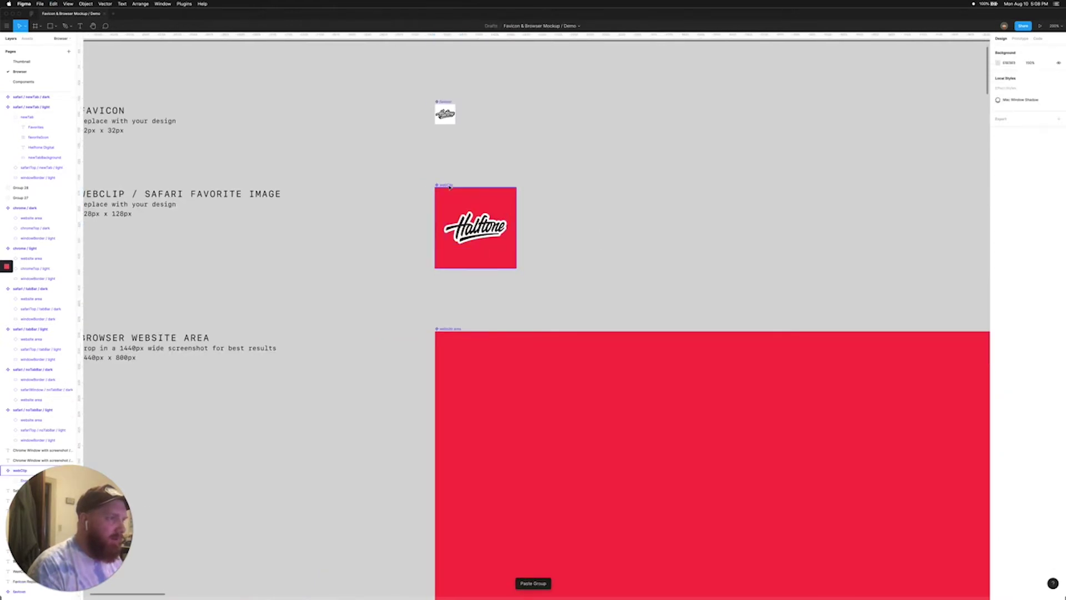
Recolour the webclip background from red to the logo's dark #231F20
{"action": "left_click", "coordinate": [446, 185]}
{"action": "left_click", "coordinate": [998, 213]}
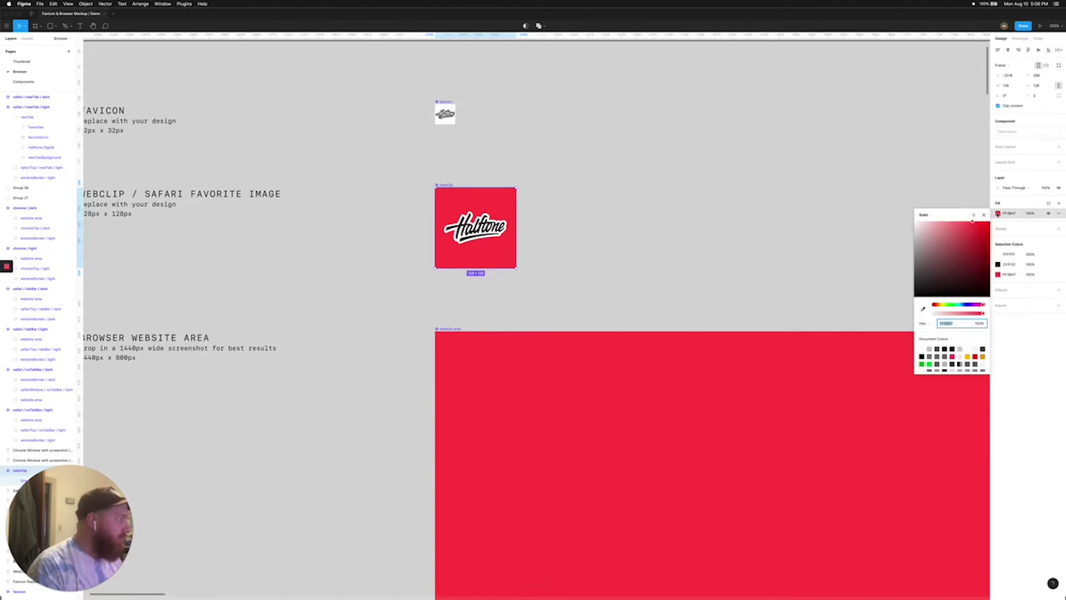
{"action": "left_click", "coordinate": [923, 309]}
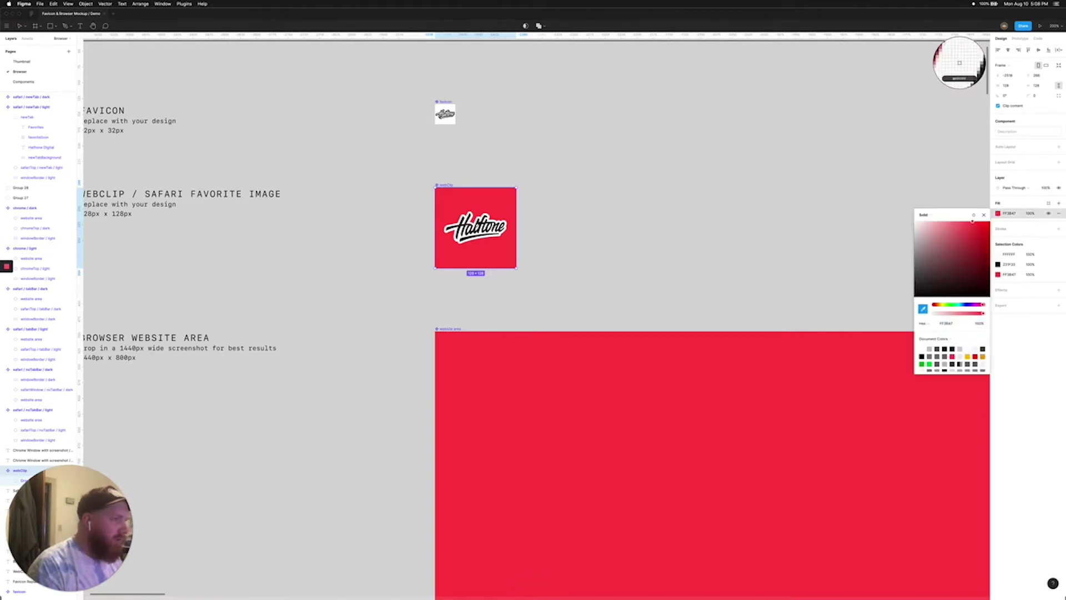
{"action": "left_click", "coordinate": [958, 62]}
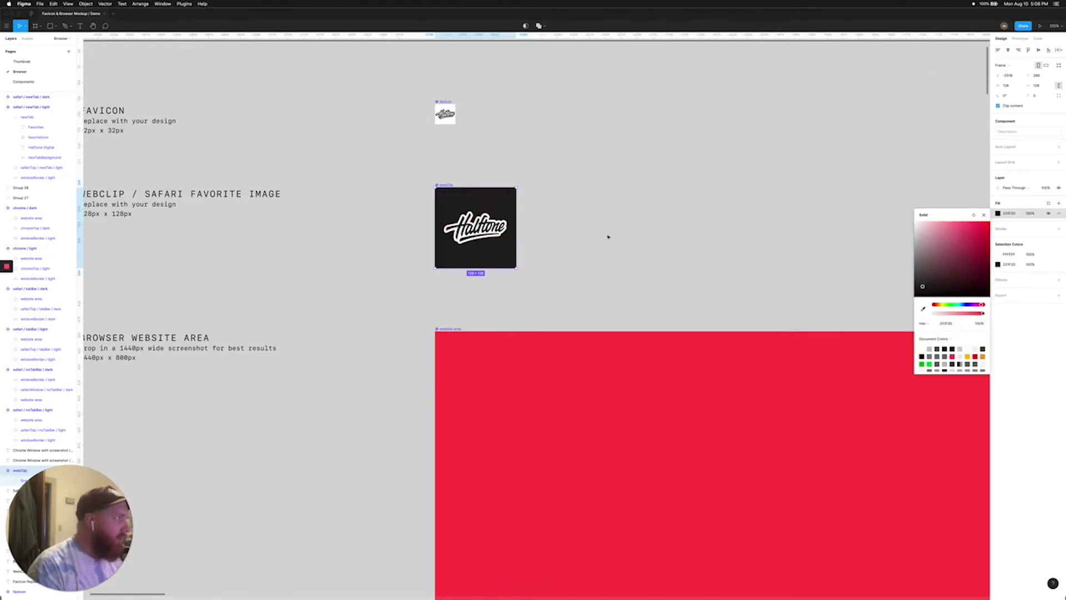
{"action": "left_click", "coordinate": [986, 216]}
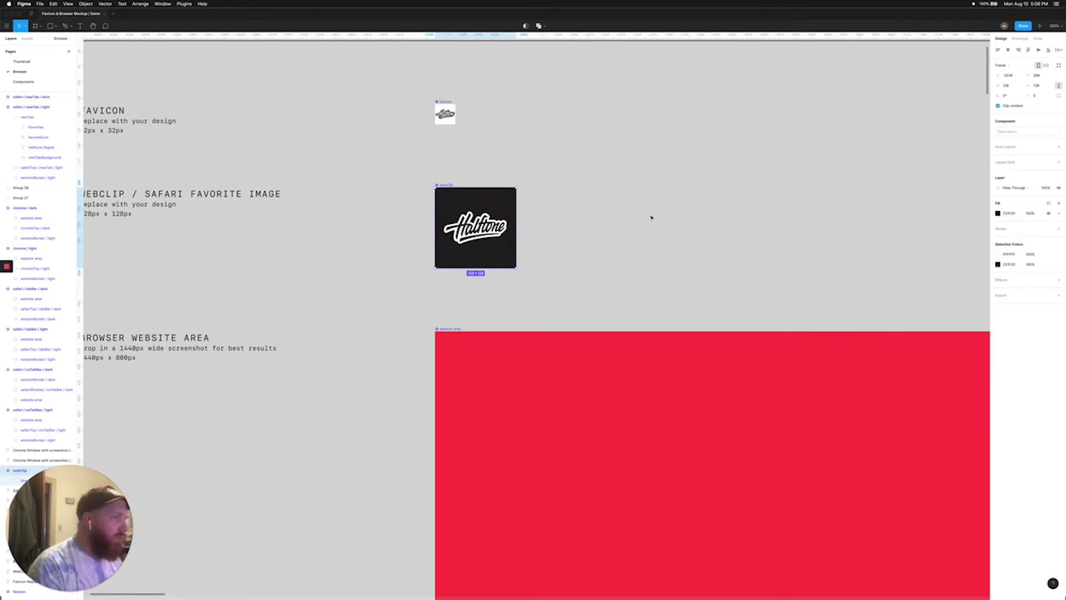
{"action": "left_click", "coordinate": [374, 262]}
{"action": "key", "text": "minus"}
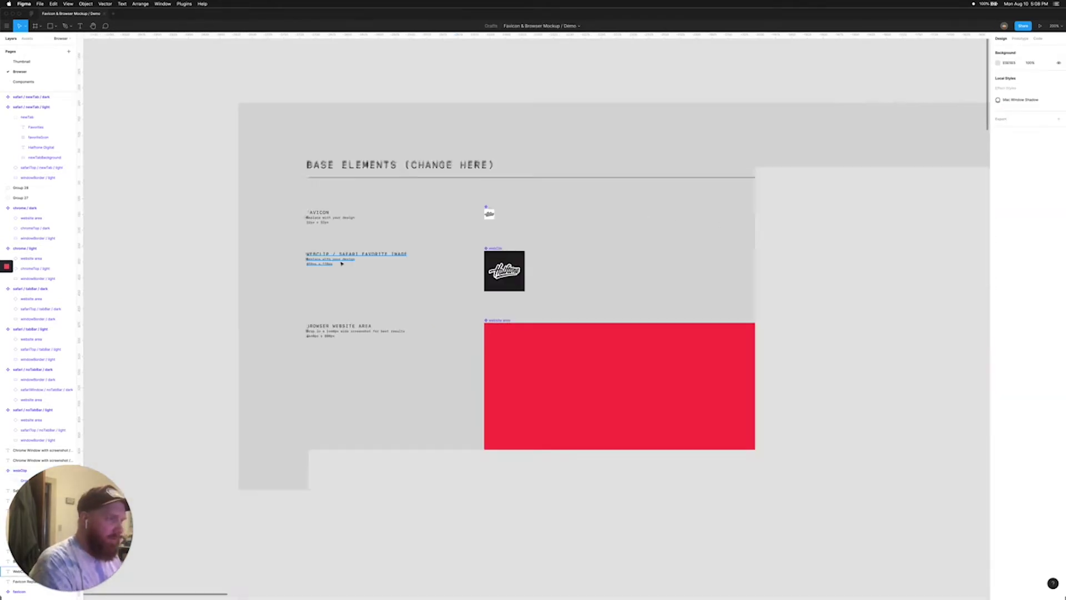
{"action": "left_click_drag", "start_coordinate": [877, 268], "coordinate": [448, 249]}
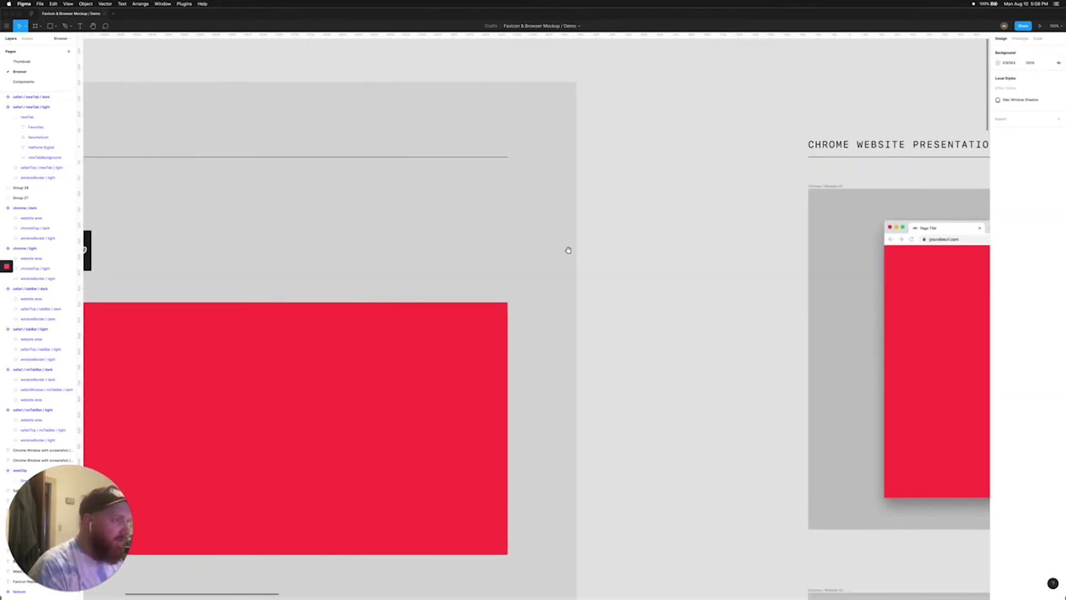
{"action": "left_click_drag", "start_coordinate": [566, 248], "coordinate": [865, 233]}
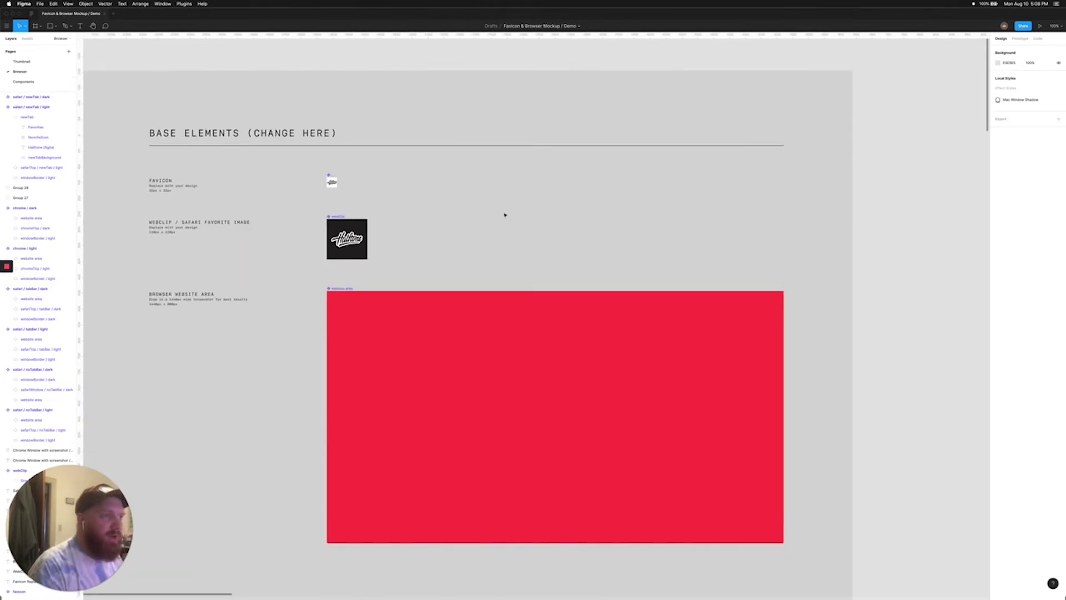
{"action": "left_click_drag", "start_coordinate": [687, 200], "coordinate": [305, 207]}
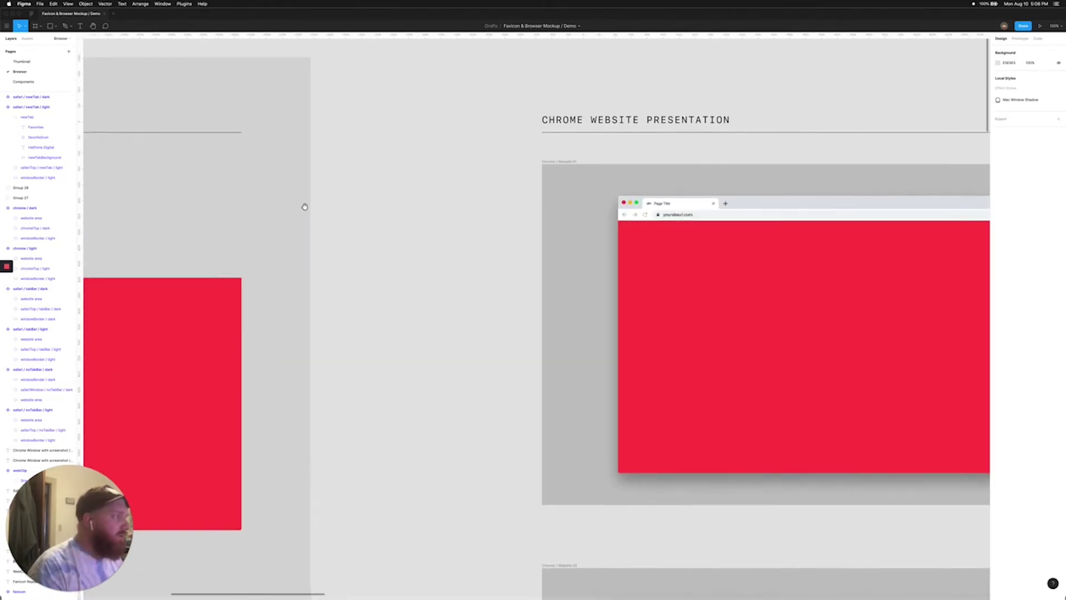
{"action": "scroll", "coordinate": [304, 206], "scroll_direction": "right", "scroll_amount": 5}
{"action": "left_click_drag", "start_coordinate": [250, 157], "coordinate": [524, 294]}
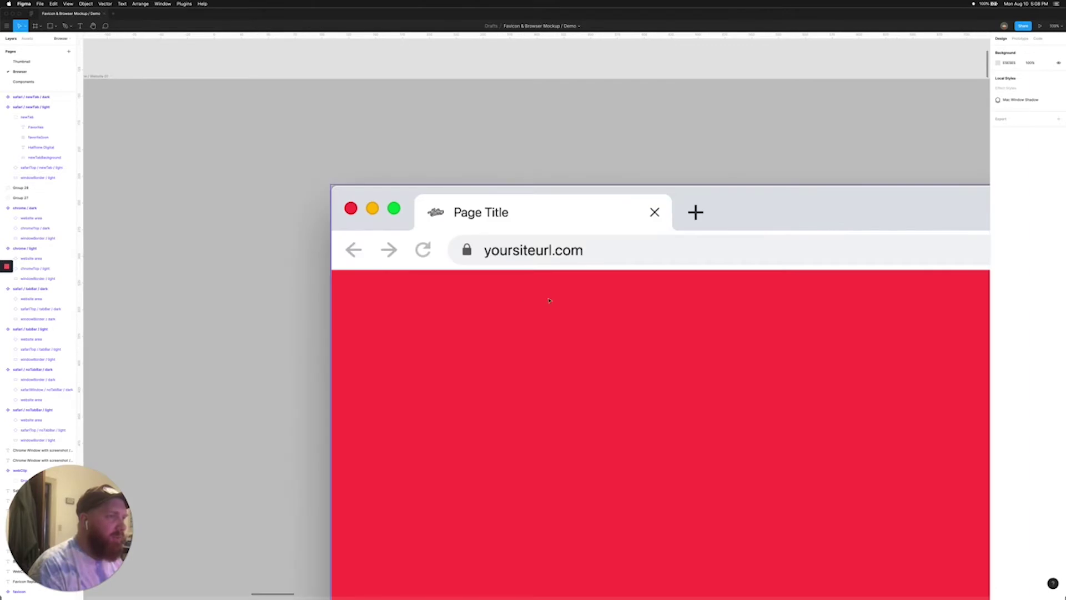
{"action": "scroll", "coordinate": [566, 319], "scroll_direction": "down", "scroll_amount": 5}
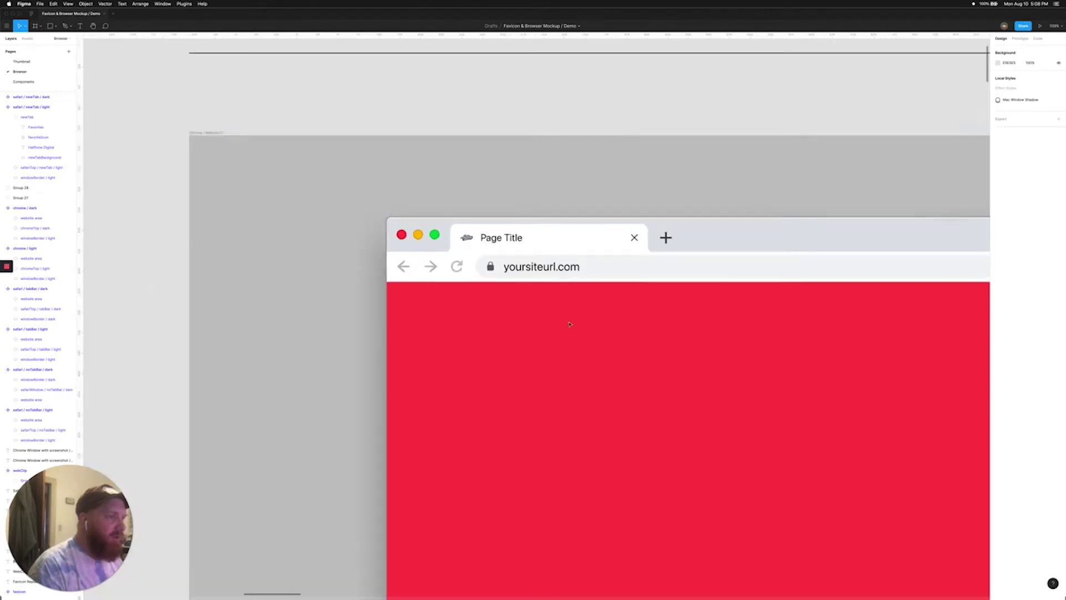
{"action": "scroll", "coordinate": [570, 324], "scroll_direction": "down", "scroll_amount": 5}
{"action": "left_click_drag", "start_coordinate": [623, 358], "coordinate": [257, 283]}
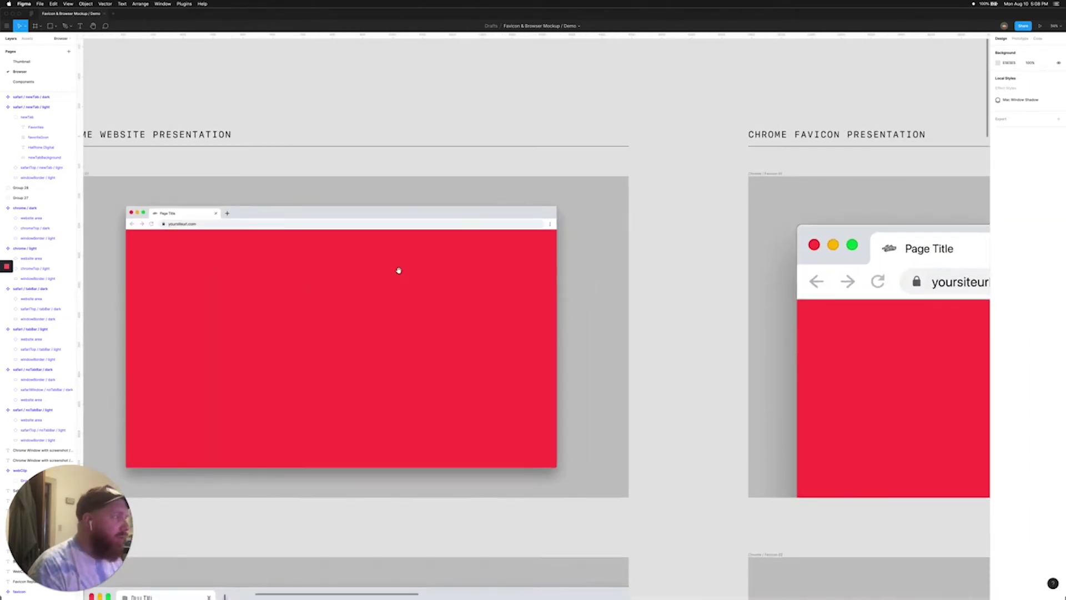
{"action": "left_click_drag", "start_coordinate": [693, 283], "coordinate": [274, 255]}
{"action": "left_click_drag", "start_coordinate": [560, 509], "coordinate": [560, 157]}
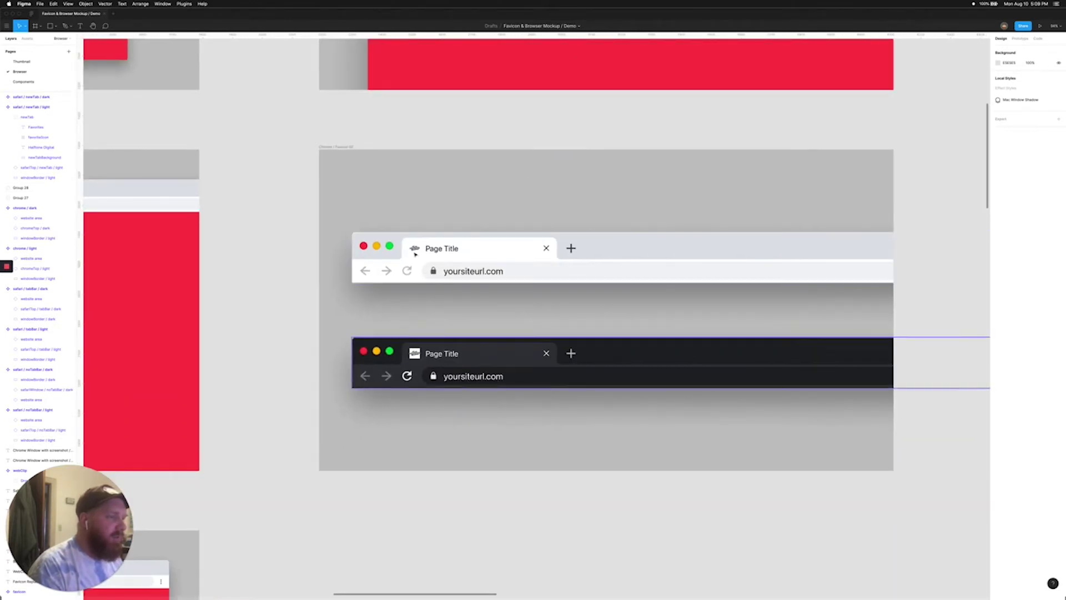
{"action": "scroll", "coordinate": [268, 306], "scroll_direction": "left", "scroll_amount": 2}
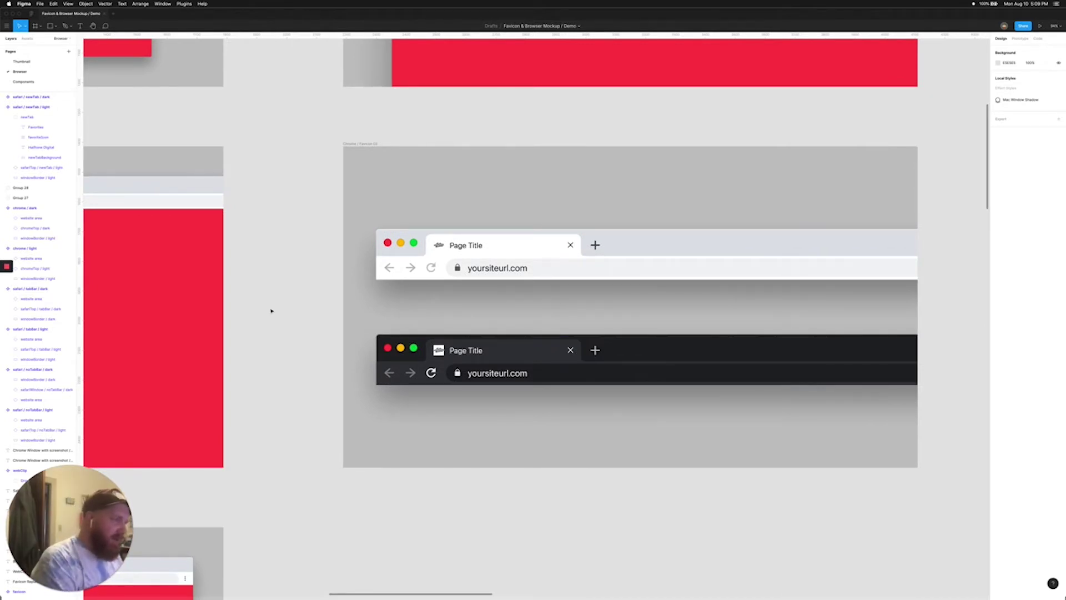
{"action": "key", "text": "minus"}
{"action": "scroll", "coordinate": [759, 250], "scroll_direction": "right", "scroll_amount": 15}
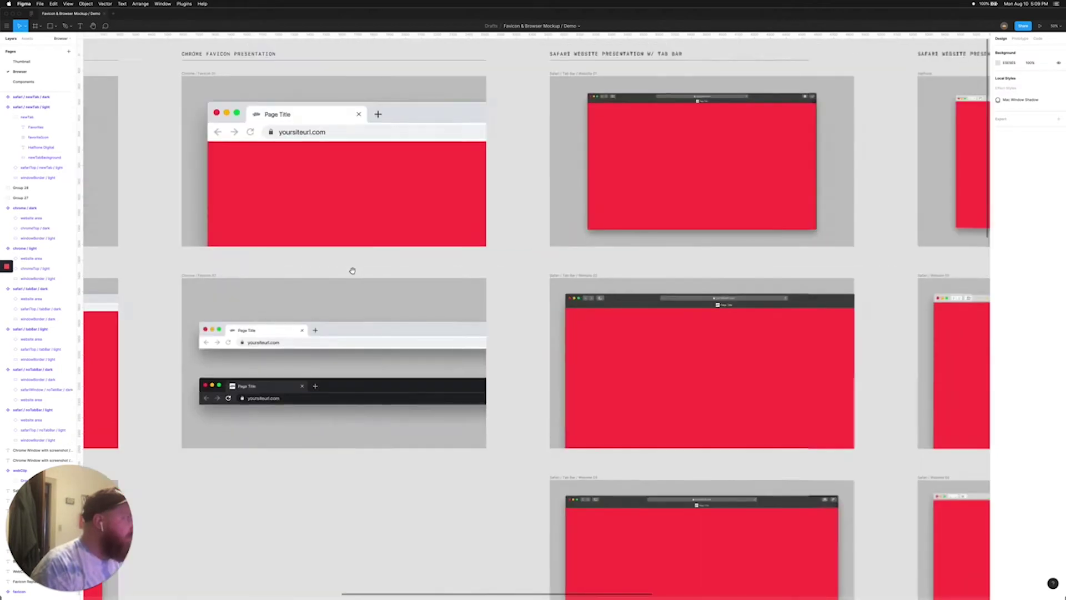
{"action": "scroll", "coordinate": [603, 268], "scroll_direction": "right", "scroll_amount": 3}
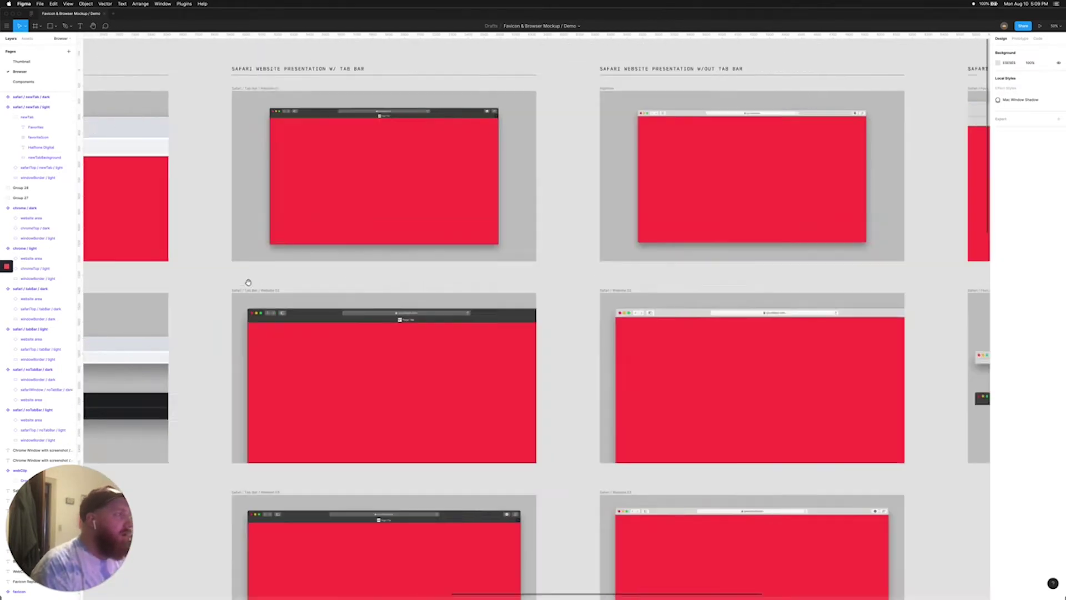
{"action": "scroll", "coordinate": [499, 278], "scroll_direction": "right", "scroll_amount": 9}
{"action": "scroll", "coordinate": [391, 287], "scroll_direction": "right", "scroll_amount": 3}
{"action": "scroll", "coordinate": [391, 287], "scroll_direction": "right", "scroll_amount": 8}
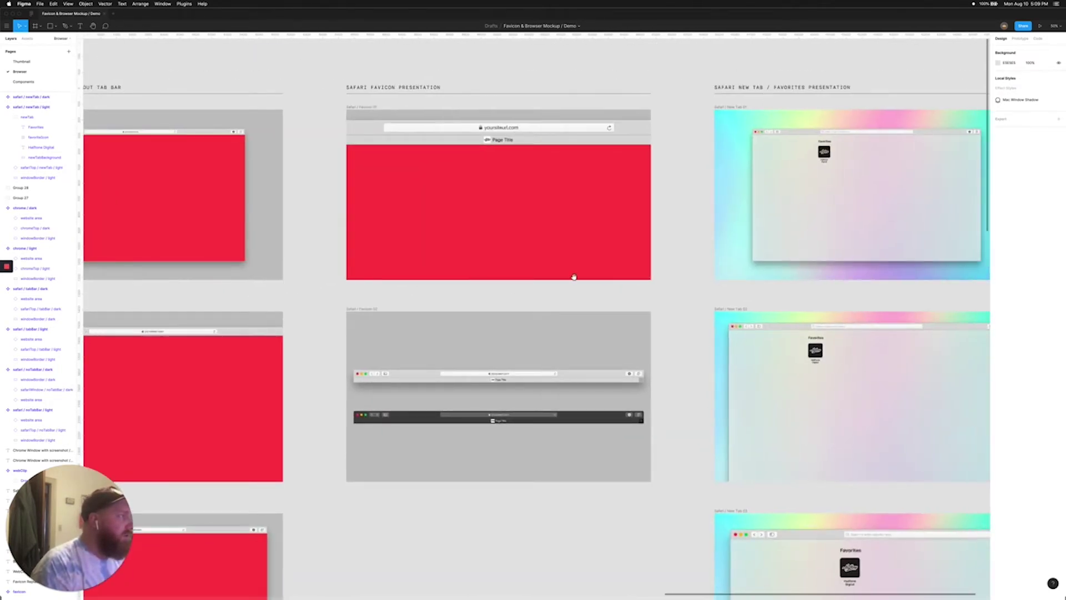
{"action": "scroll", "coordinate": [574, 276], "scroll_direction": "right", "scroll_amount": 7}
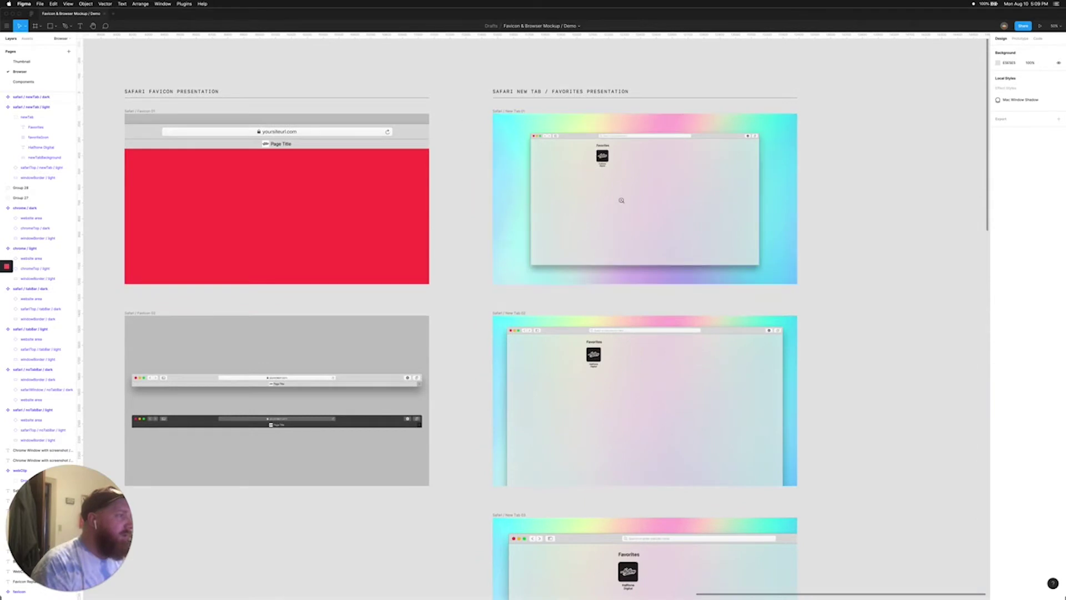
{"action": "left_click_drag", "start_coordinate": [456, 114], "coordinate": [704, 245]}
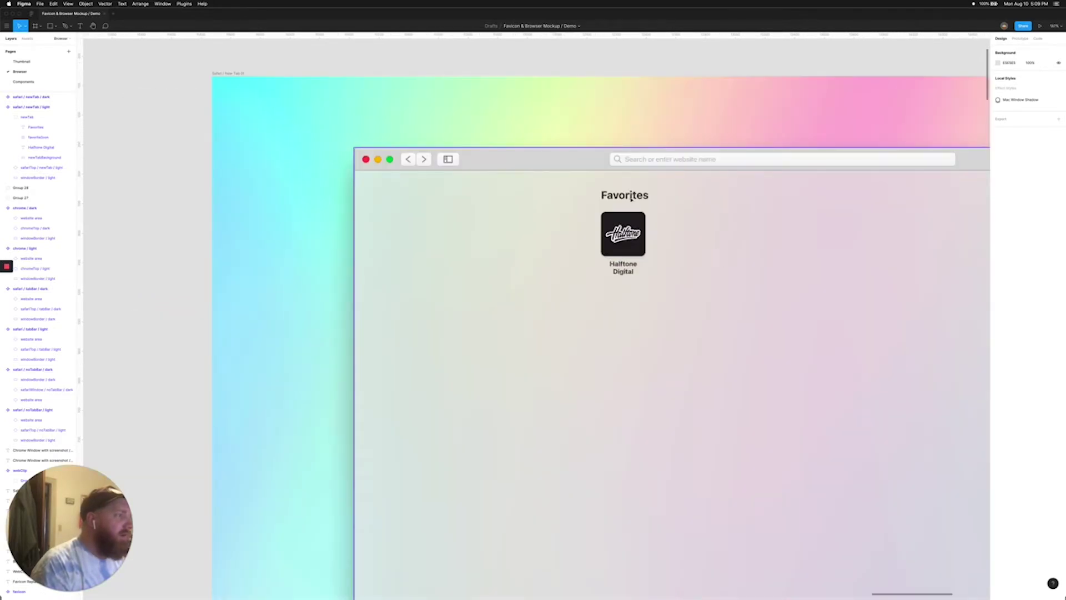
{"action": "key", "text": "shift+0"}
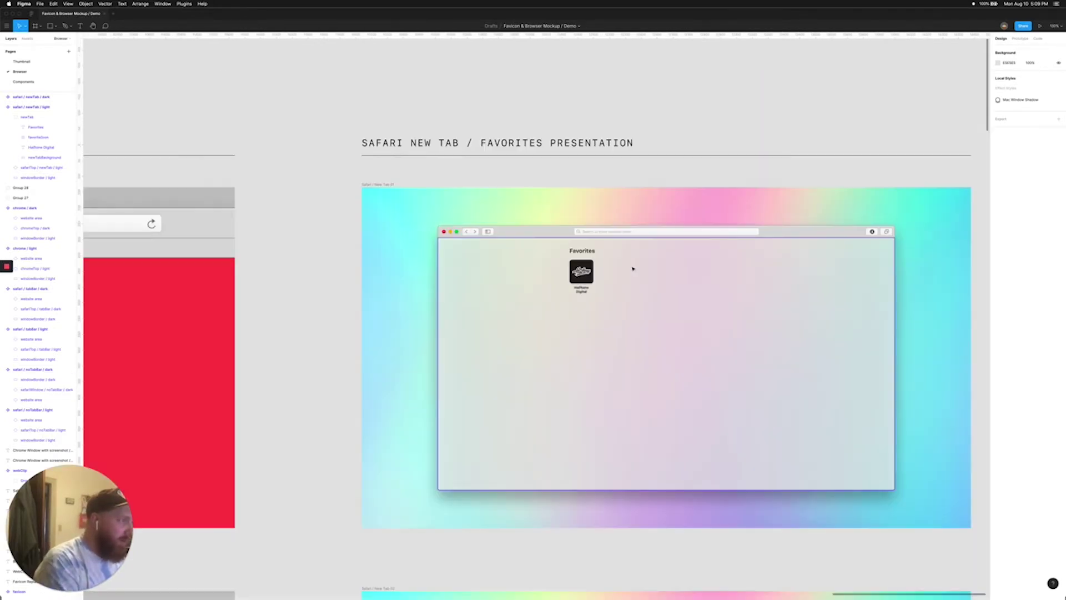
{"action": "key", "text": "minus"}
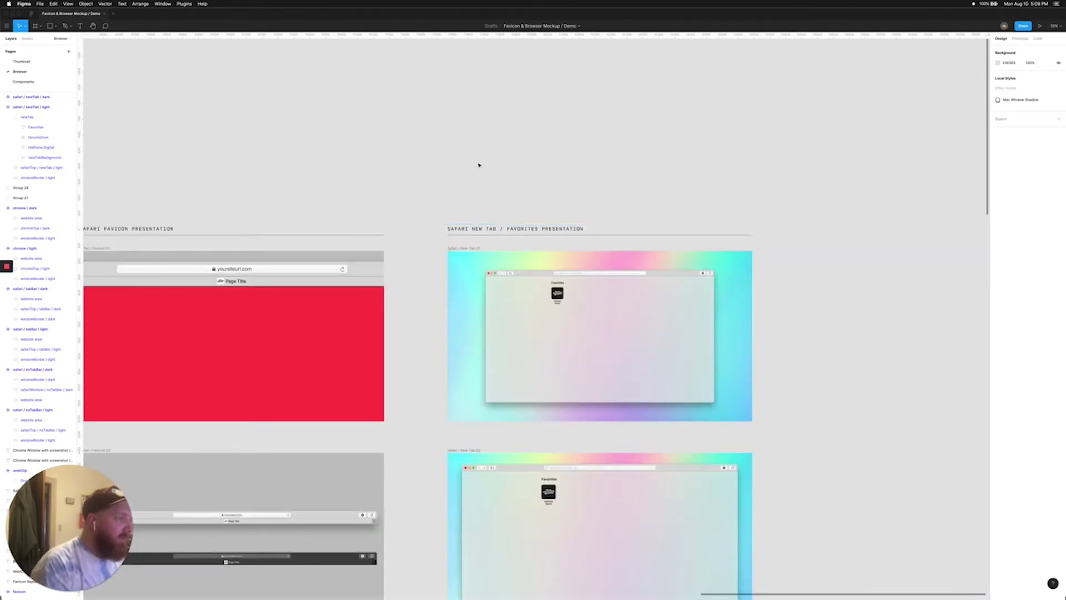
Pan across the Safari and Chrome frames to the Base Elements section
{"action": "left_click_drag", "start_coordinate": [450, 175], "coordinate": [894, 174]}
{"action": "left_click_drag", "start_coordinate": [389, 176], "coordinate": [869, 167]}
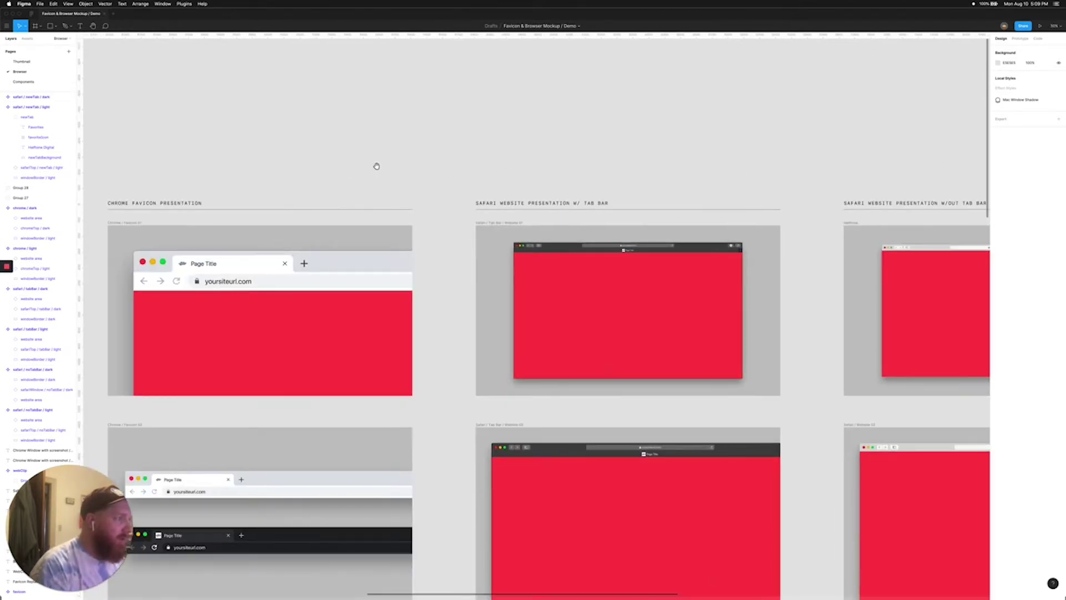
{"action": "left_click_drag", "start_coordinate": [374, 164], "coordinate": [805, 165]}
{"action": "mouse_move", "coordinate": [407, 155]}
{"action": "left_mouse_down"}
{"action": "mouse_move", "coordinate": [719, 157]}
{"action": "mouse_move", "coordinate": [619, 142]}
{"action": "left_mouse_up"}
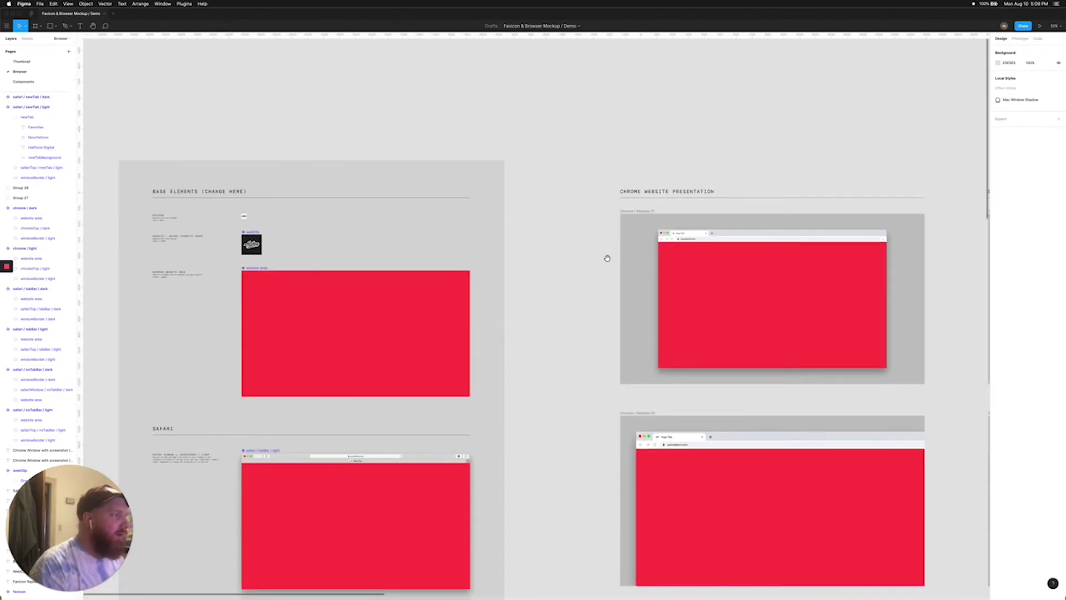
{"action": "mouse_move", "coordinate": [607, 259]}
{"action": "left_mouse_down"}
{"action": "mouse_move", "coordinate": [715, 262]}
{"action": "mouse_move", "coordinate": [417, 230]}
{"action": "left_mouse_up"}
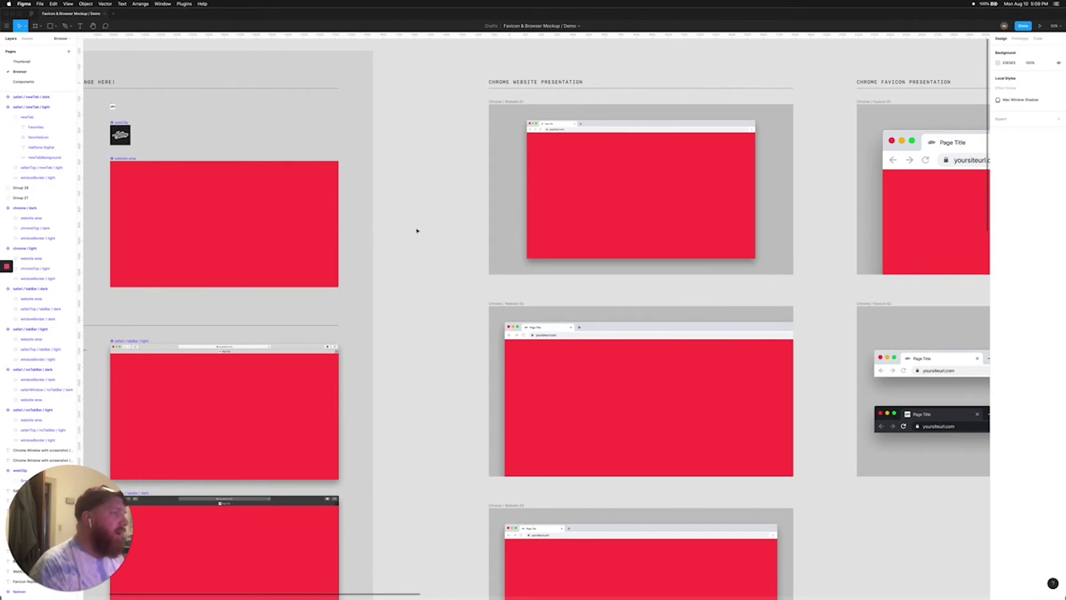
{"action": "scroll", "coordinate": [417, 230], "scroll_direction": "left", "scroll_amount": 3}
{"action": "scroll", "coordinate": [505, 170], "scroll_direction": "left", "scroll_amount": 5}
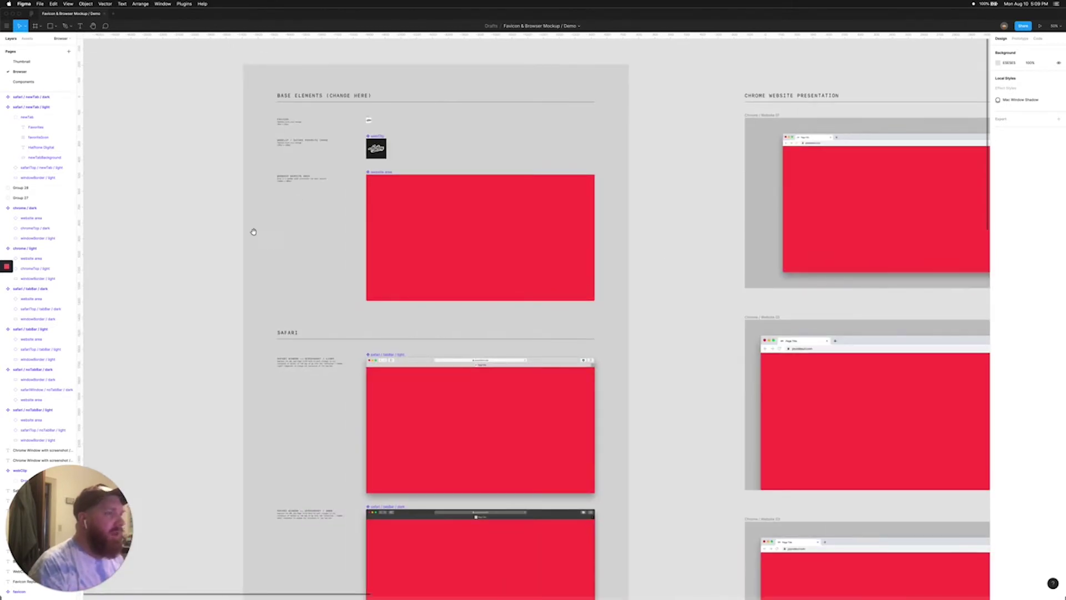
{"action": "scroll", "coordinate": [253, 231], "scroll_direction": "left", "scroll_amount": 1}
{"action": "scroll", "coordinate": [648, 216], "scroll_direction": "right", "scroll_amount": 10}
{"action": "scroll", "coordinate": [555, 255], "scroll_direction": "right", "scroll_amount": 2}
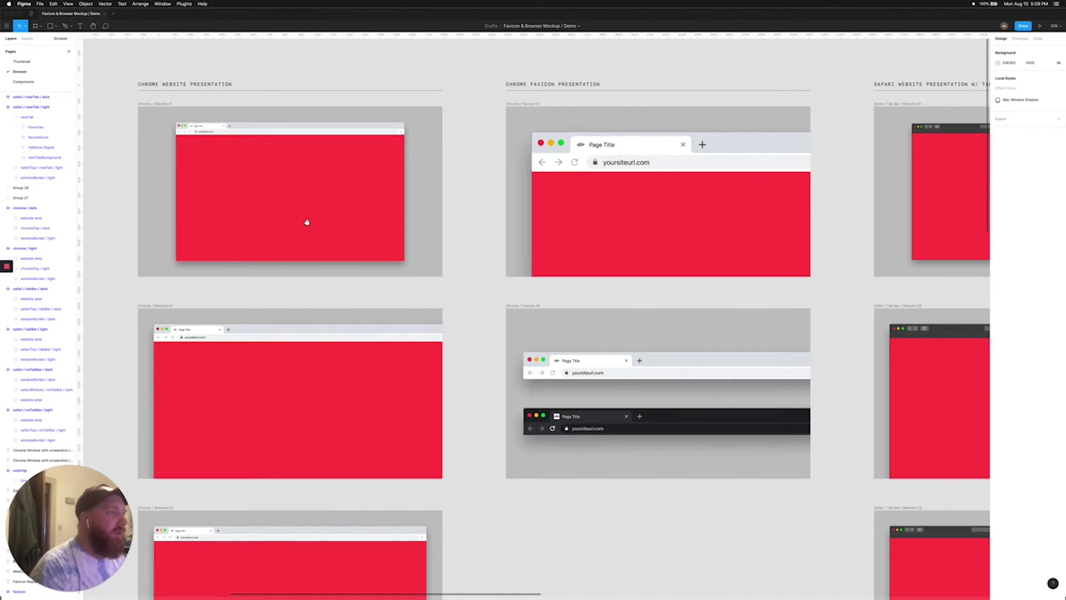
{"action": "scroll", "coordinate": [436, 233], "scroll_direction": "left", "scroll_amount": 5}
{"action": "scroll", "coordinate": [681, 240], "scroll_direction": "left", "scroll_amount": 5}
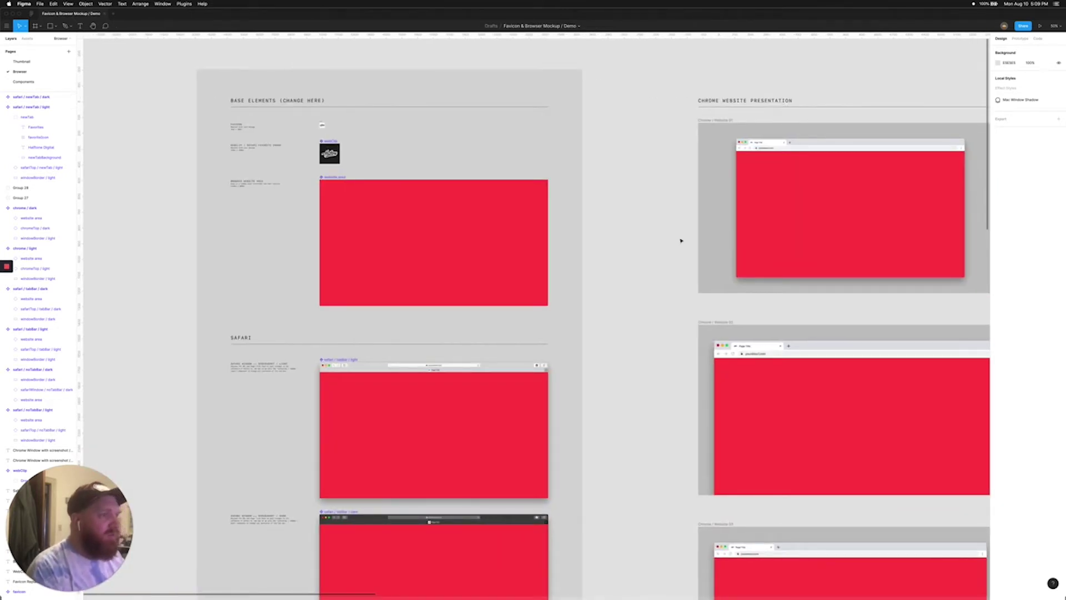
Zoom Base Elements to 100% on its website area and call up the app launcher
{"action": "key", "text": "shift+0"}
{"action": "scroll", "coordinate": [388, 229], "scroll_direction": "up", "scroll_amount": 3}
{"action": "scroll", "coordinate": [388, 229], "scroll_direction": "left", "scroll_amount": 3}
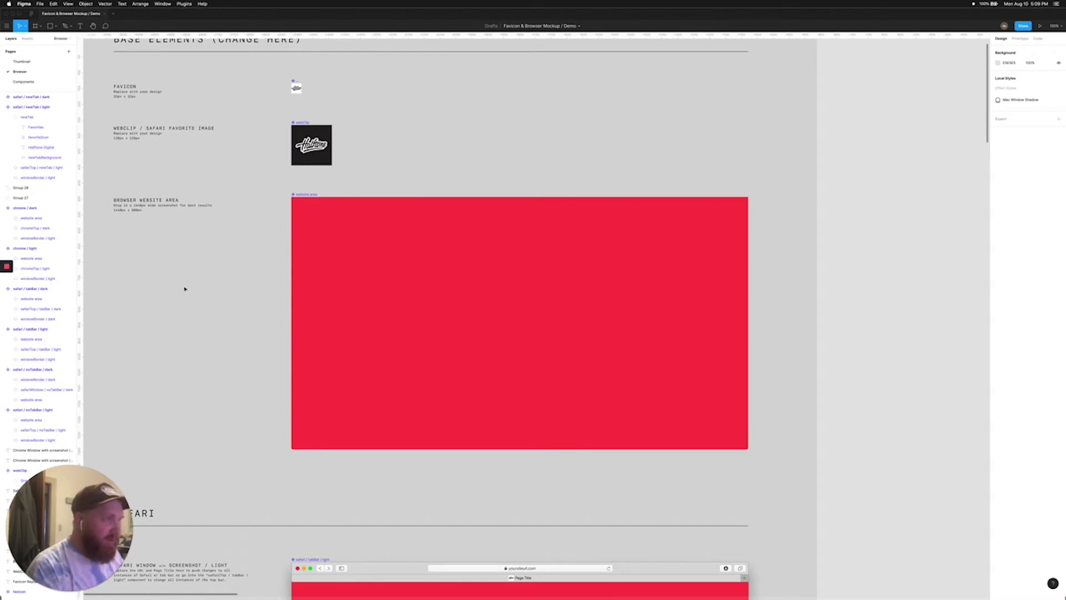
{"action": "key", "text": "alt+space"}
Launch the Oryoki browser from the app launcher
{"action": "type", "text": "op"}
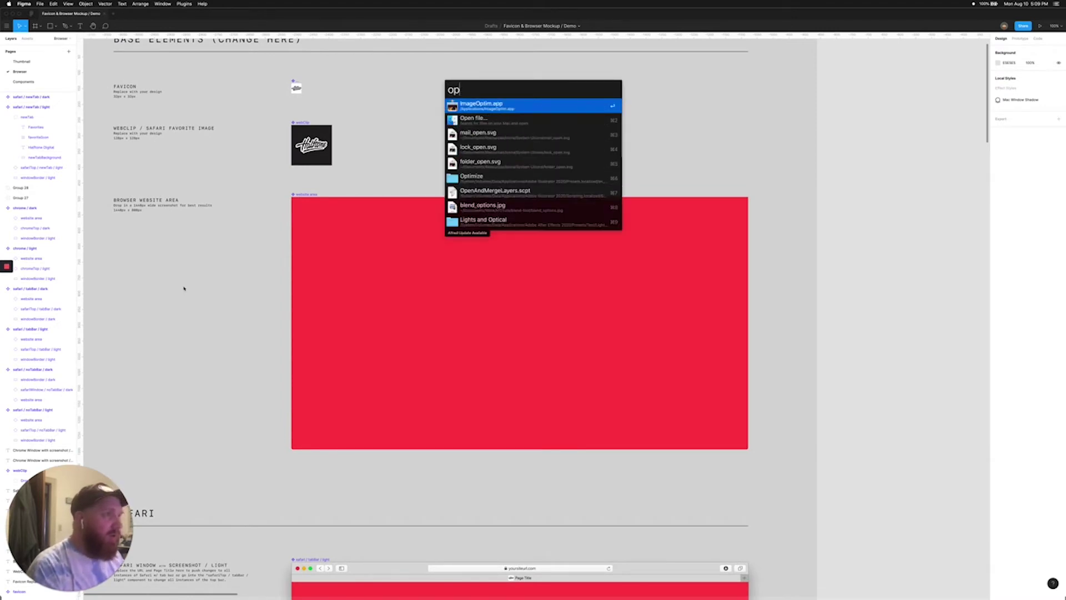
{"action": "key", "text": "BackSpace"}
{"action": "type", "text": "ry"}
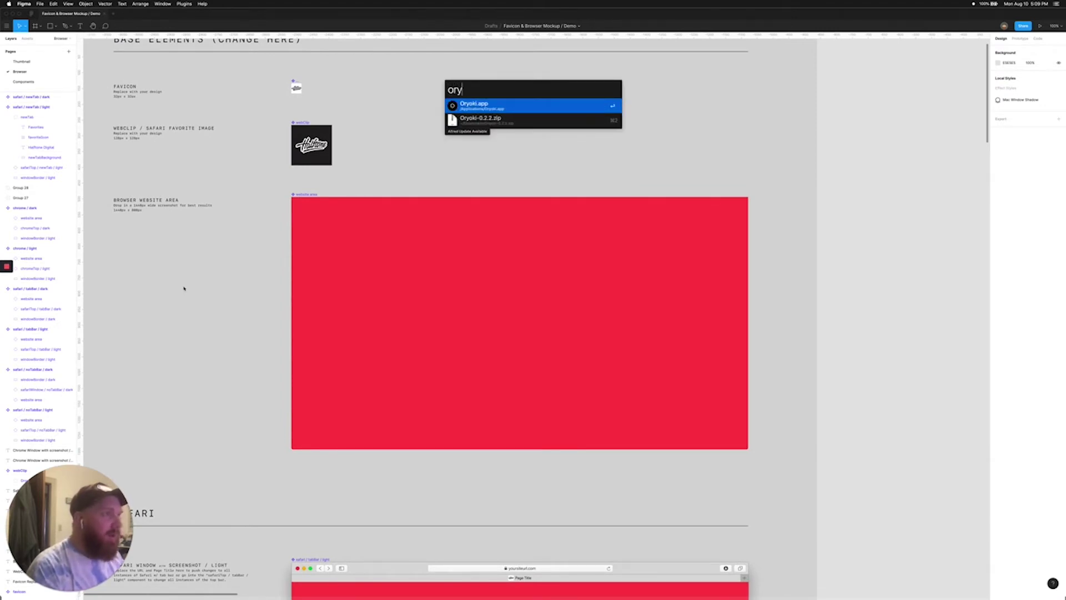
{"action": "key", "text": "Return"}
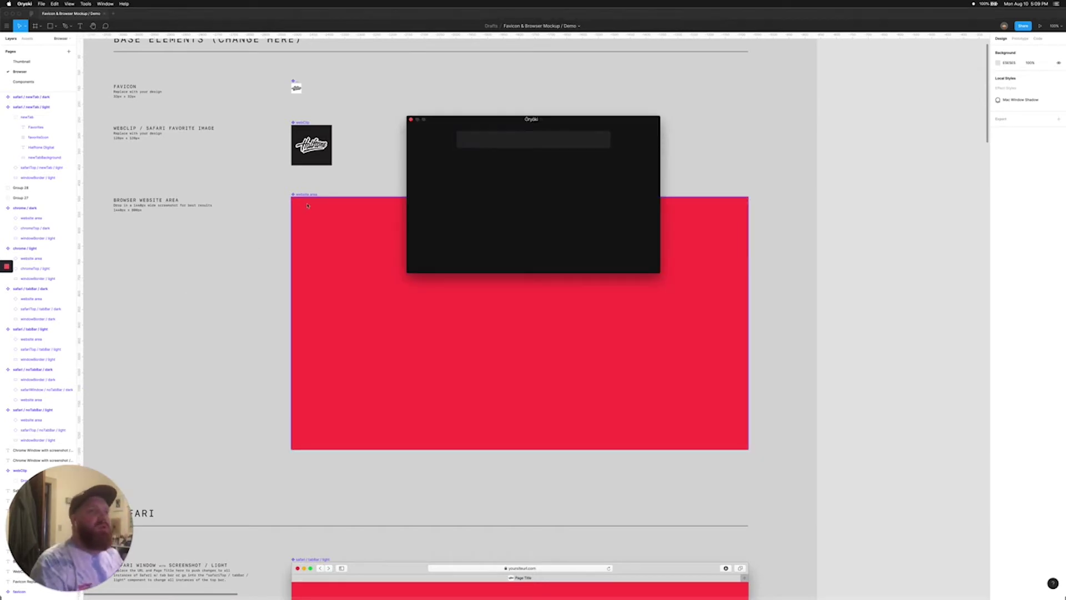
Move Oryoki over the website area and load the Halftone Digital site
{"action": "mouse_move", "coordinate": [455, 122]}
{"action": "left_mouse_down"}
{"action": "mouse_move", "coordinate": [358, 130]}
{"action": "mouse_move", "coordinate": [405, 268]}
{"action": "mouse_move", "coordinate": [422, 168]}
{"action": "mouse_move", "coordinate": [355, 136]}
{"action": "left_mouse_up"}
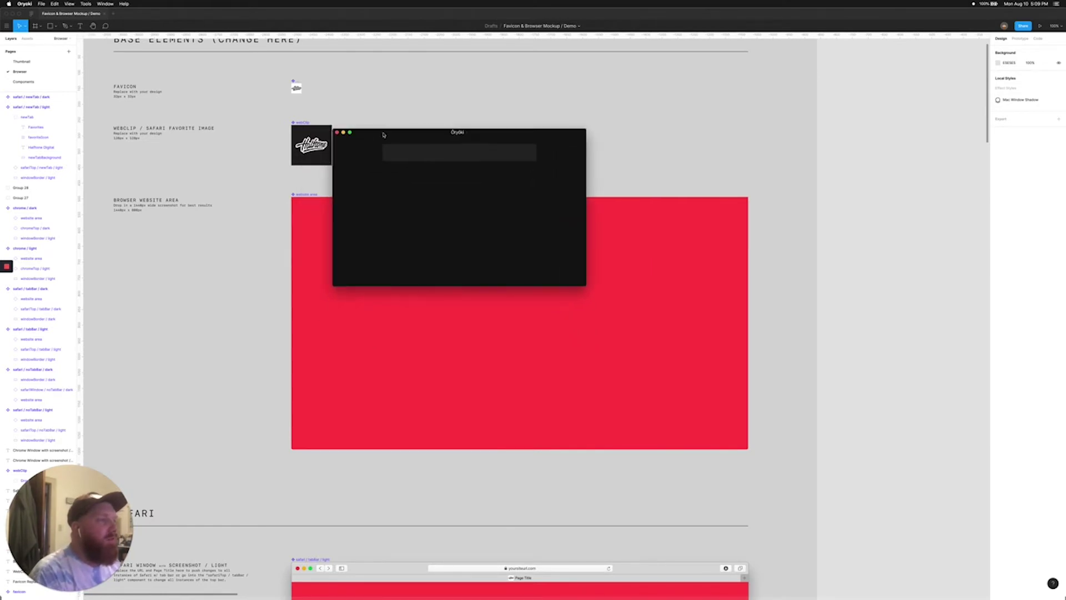
{"action": "left_click", "coordinate": [421, 147]}
{"action": "type", "text": "halftone.digital"}
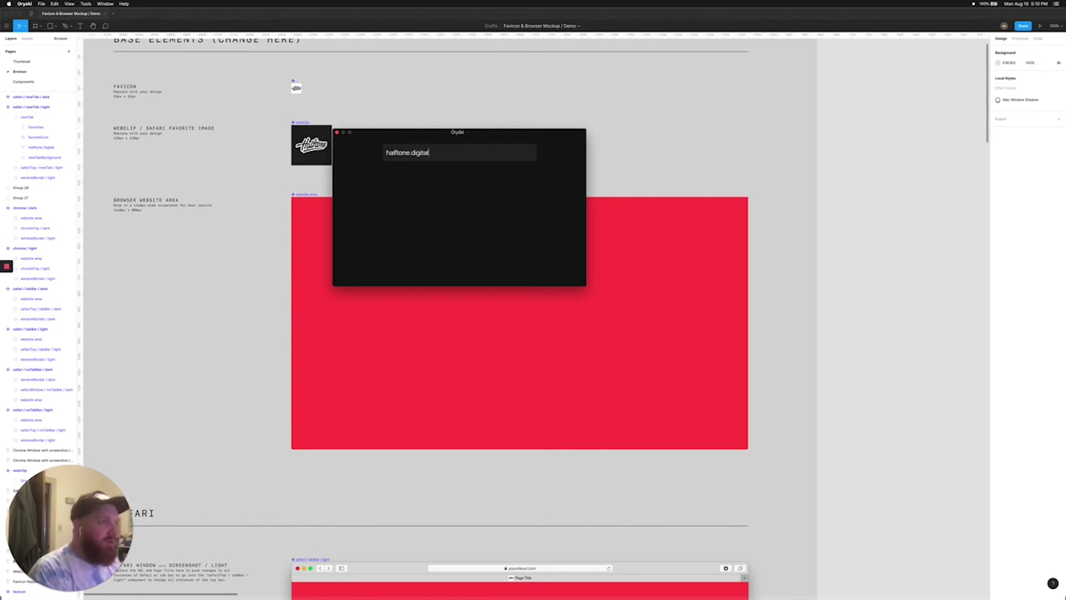
{"action": "key", "text": "Return"}
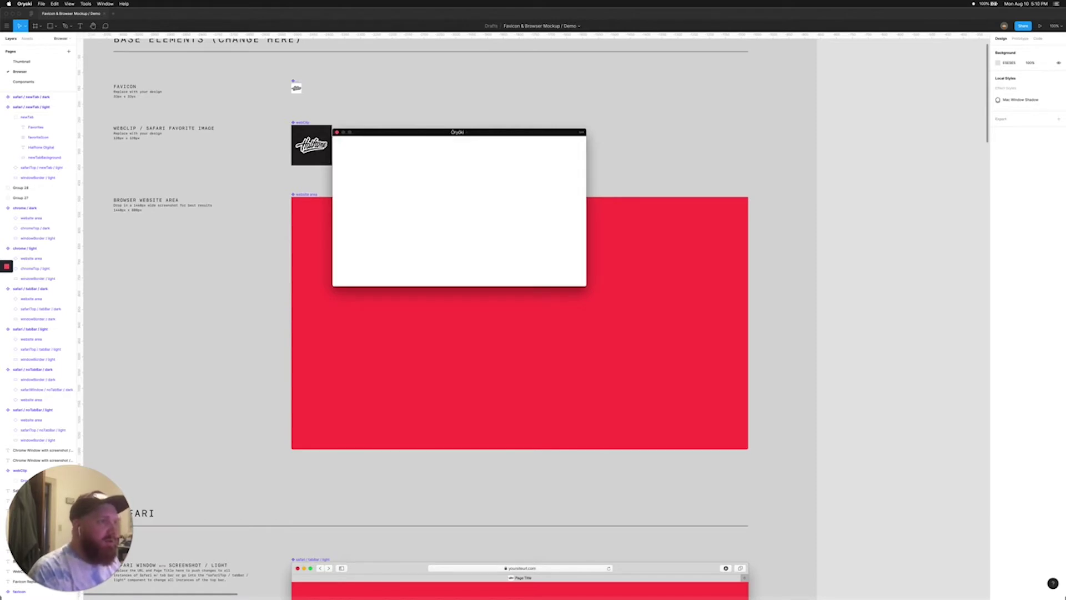
Size the Oryoki window to the red website area with its title bar hidden
{"action": "left_click_drag", "start_coordinate": [396, 136], "coordinate": [359, 133]}
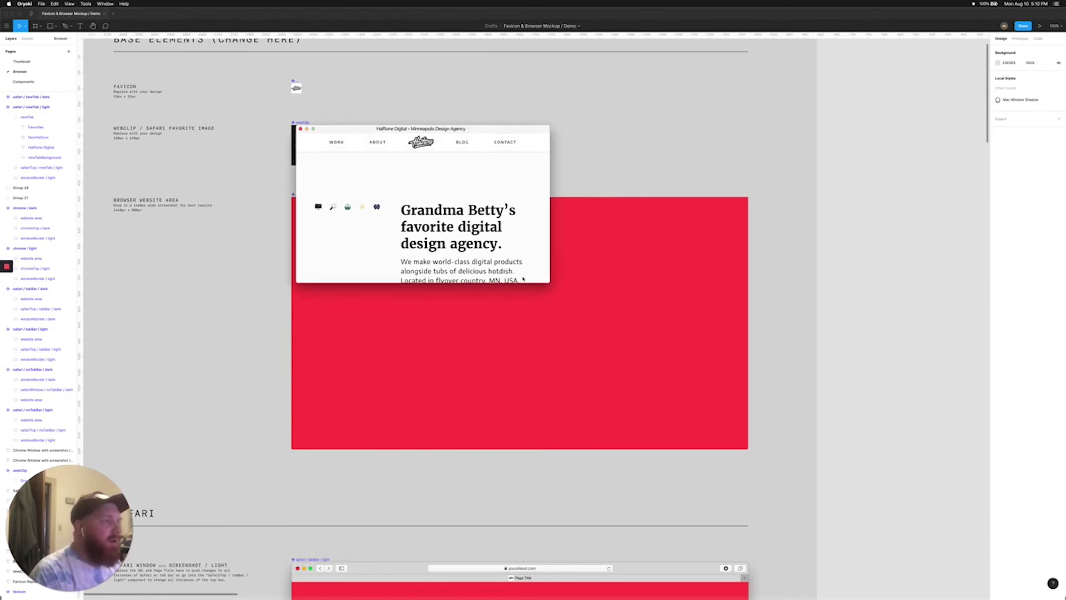
{"action": "left_click_drag", "start_coordinate": [549, 283], "coordinate": [752, 466]}
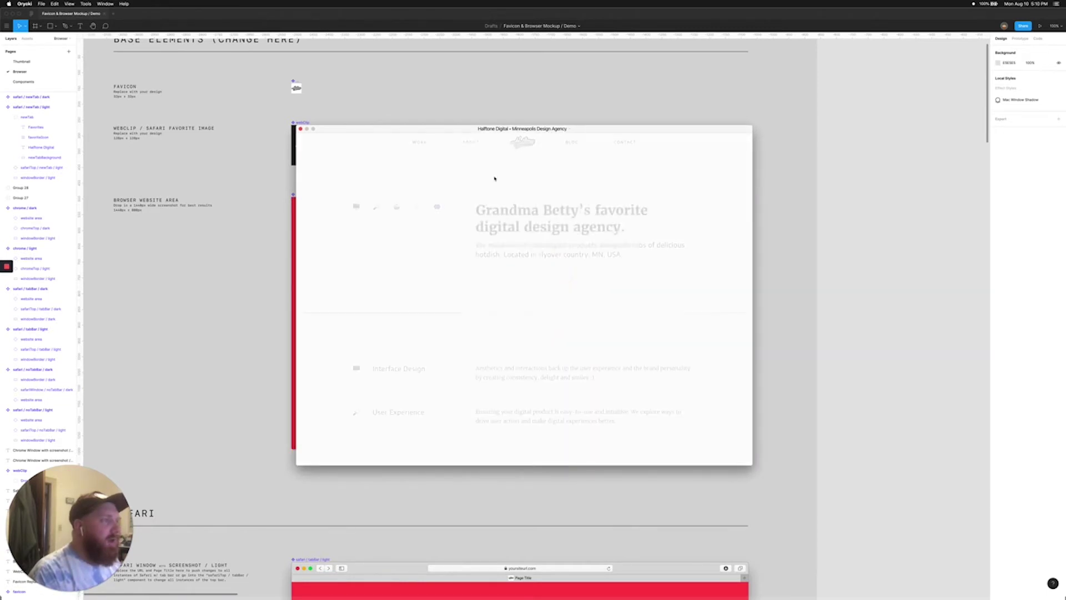
{"action": "left_click_drag", "start_coordinate": [430, 129], "coordinate": [453, 123]}
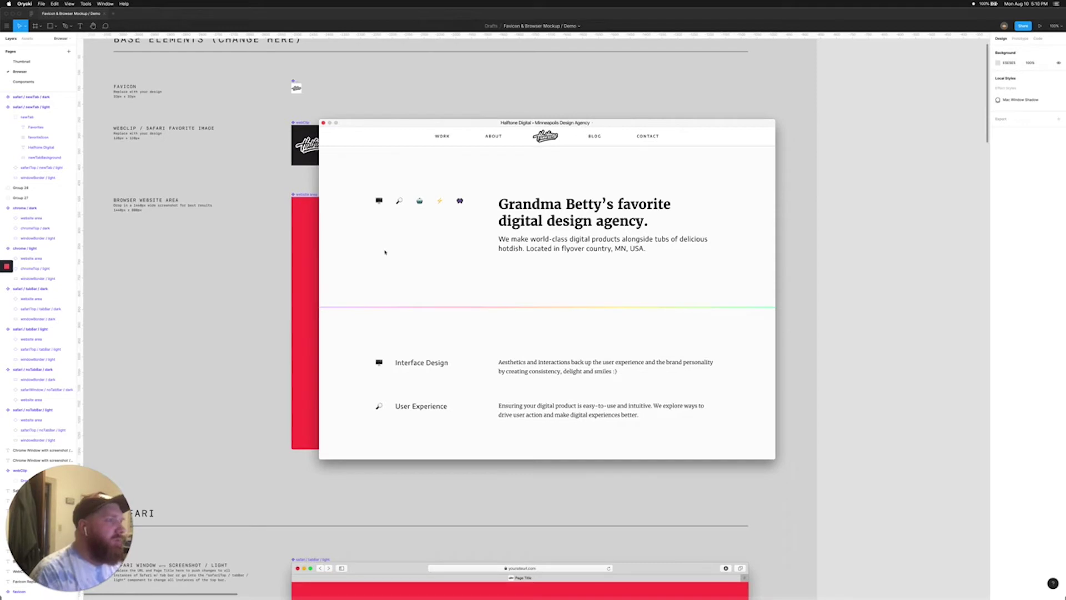
{"action": "left_click", "coordinate": [72, 4]}
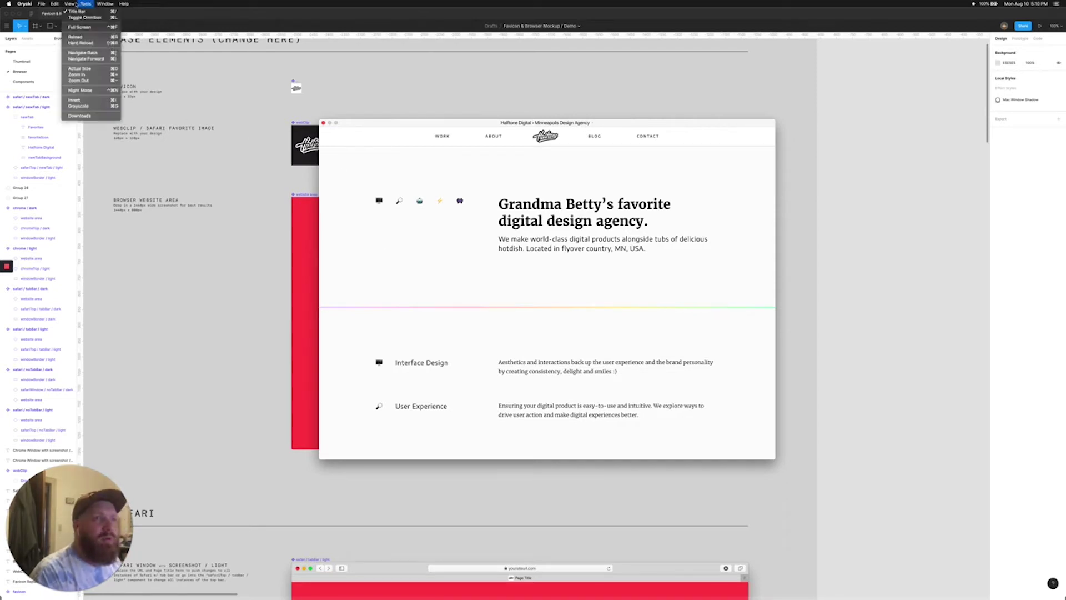
{"action": "left_click", "coordinate": [77, 12]}
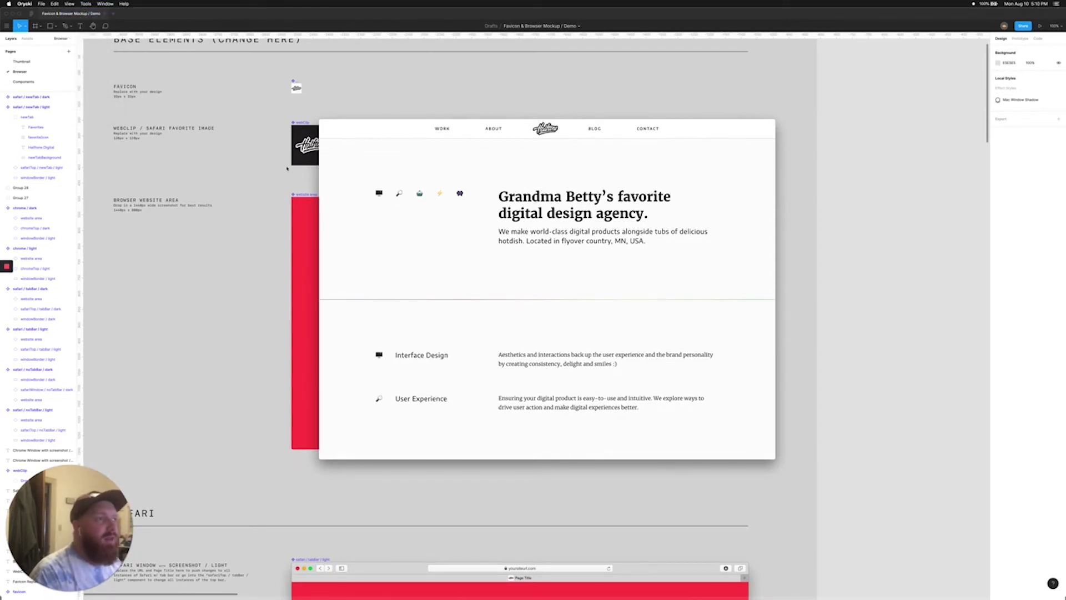
{"action": "scroll", "coordinate": [338, 211], "scroll_direction": "down", "scroll_amount": 5}
{"action": "scroll", "coordinate": [339, 222], "scroll_direction": "up", "scroll_amount": 5}
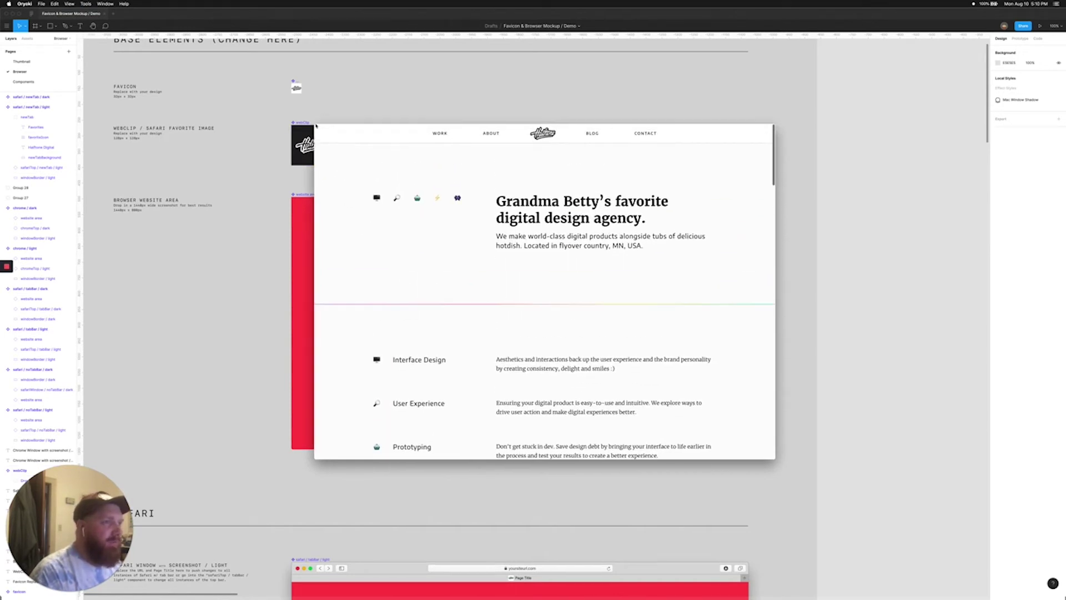
{"action": "left_click_drag", "start_coordinate": [320, 121], "coordinate": [292, 197]}
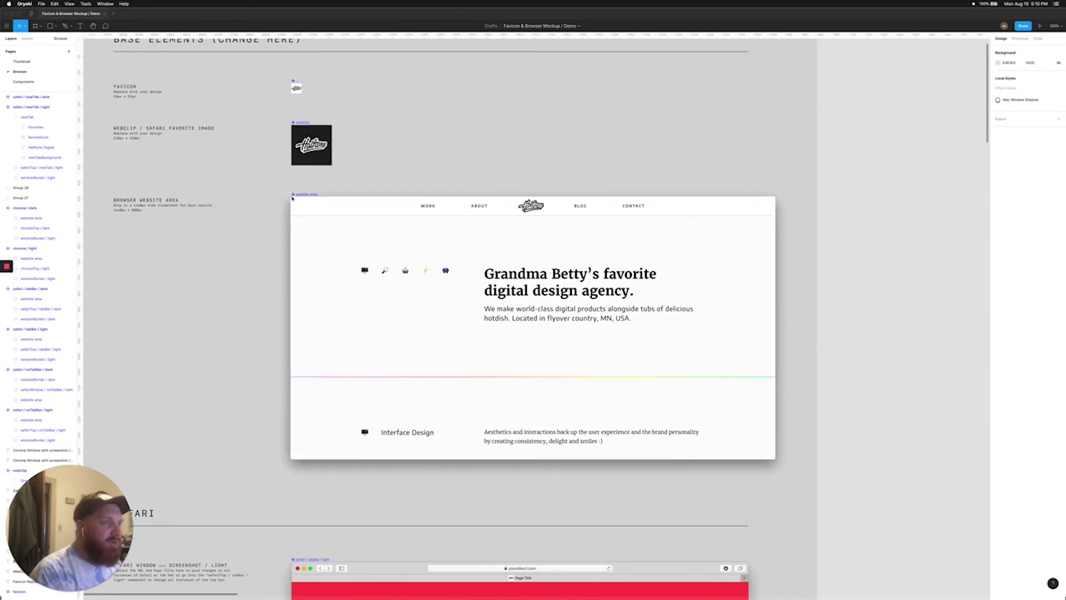
{"action": "mouse_move", "coordinate": [774, 197]}
{"action": "left_mouse_down"}
{"action": "mouse_move", "coordinate": [740, 201]}
{"action": "mouse_move", "coordinate": [749, 199]}
{"action": "left_mouse_up"}
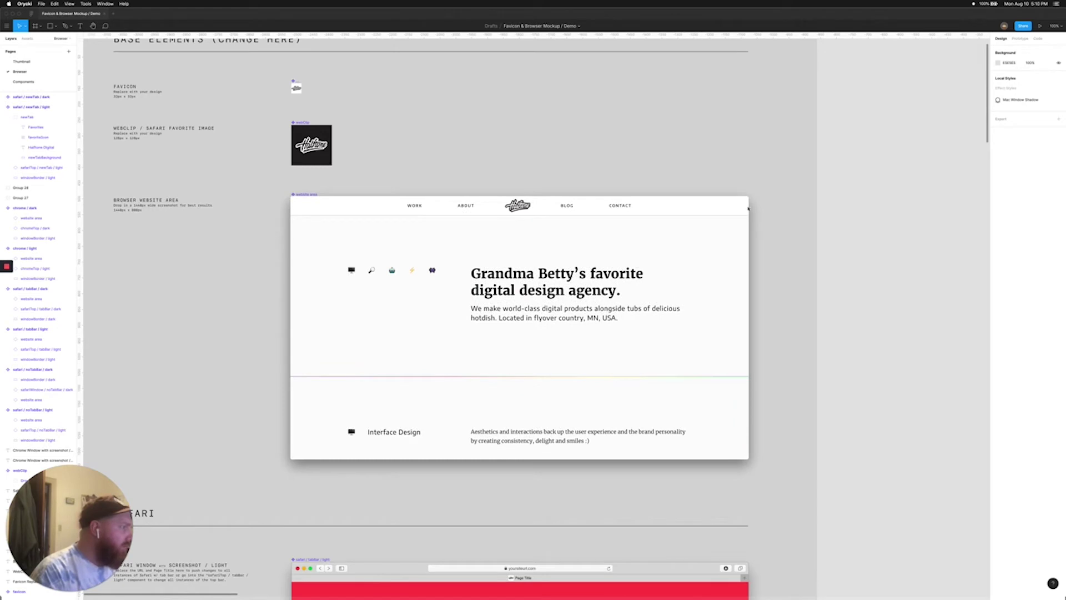
{"action": "left_click_drag", "start_coordinate": [742, 460], "coordinate": [742, 452]}
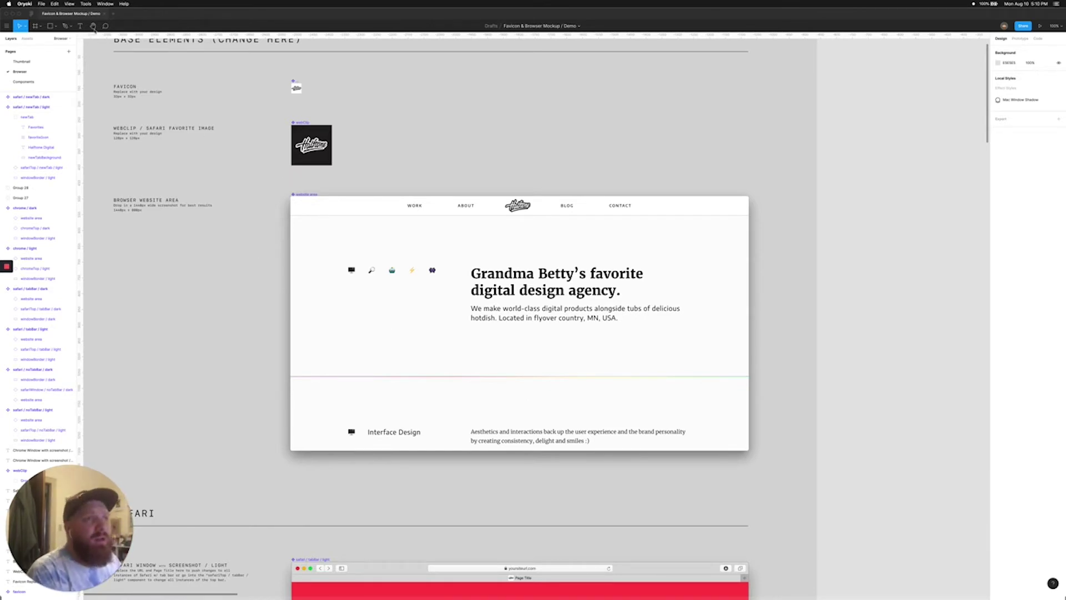
Copy a screenshot of the page, close Oryoki, and zoom out in Figma
{"action": "left_click", "coordinate": [86, 4]}
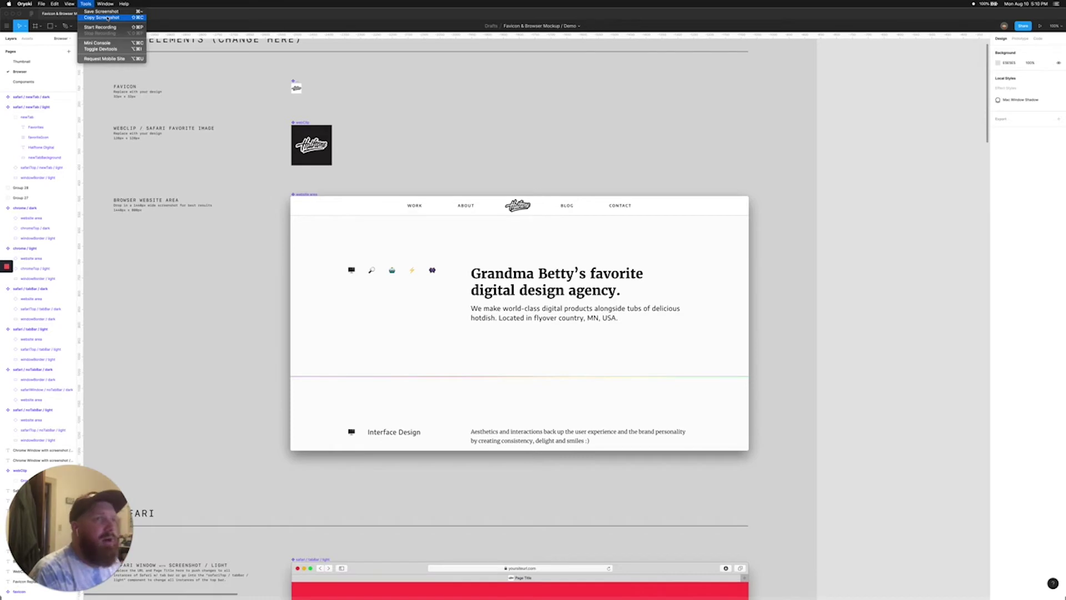
{"action": "left_click", "coordinate": [107, 18]}
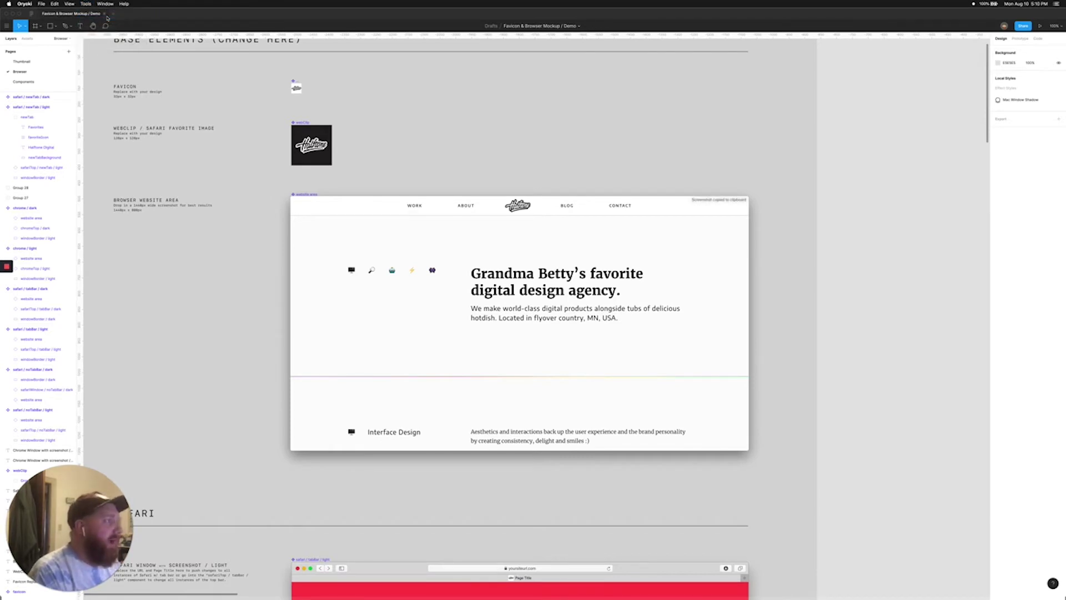
{"action": "left_click", "coordinate": [228, 277]}
{"action": "mouse_move", "coordinate": [208, 311]}
{"action": "left_mouse_down"}
{"action": "mouse_move", "coordinate": [445, 293]}
{"action": "mouse_move", "coordinate": [427, 271]}
{"action": "left_mouse_up"}
{"action": "key", "text": "minus"}
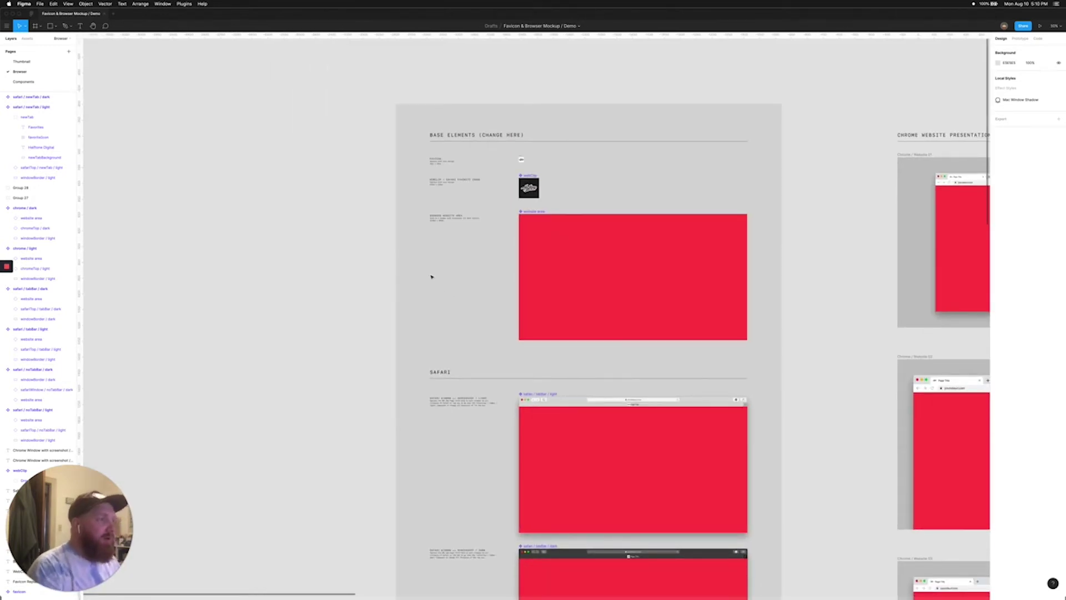
Paste the website screenshot, set its width to 1440, and drop it on the website area
{"action": "key", "text": "super+v"}
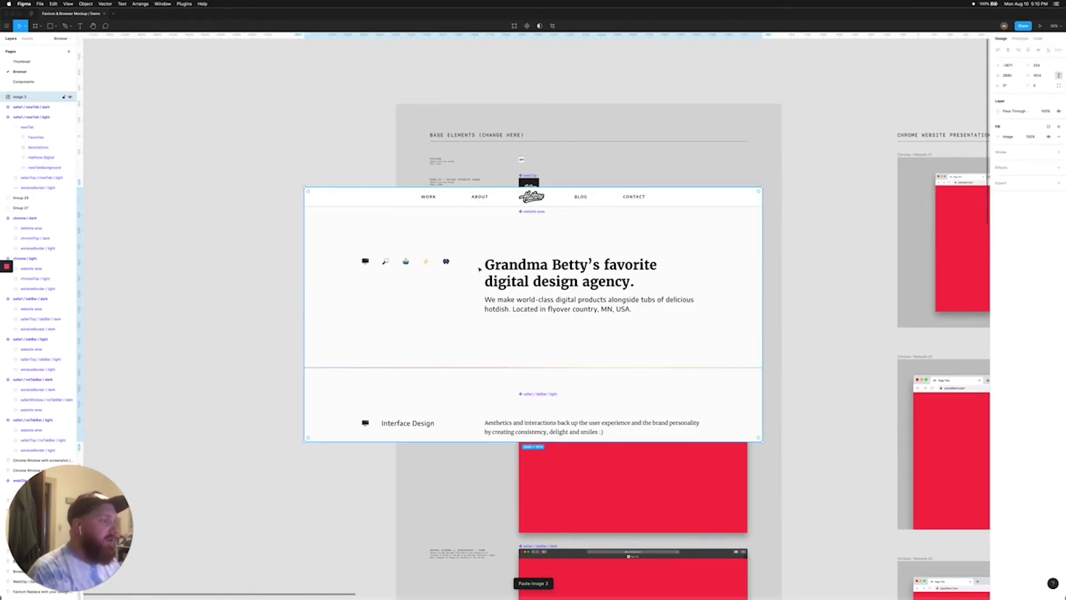
{"action": "scroll", "coordinate": [423, 288], "scroll_direction": "right", "scroll_amount": 3}
{"action": "scroll", "coordinate": [428, 291], "scroll_direction": "right", "scroll_amount": 2}
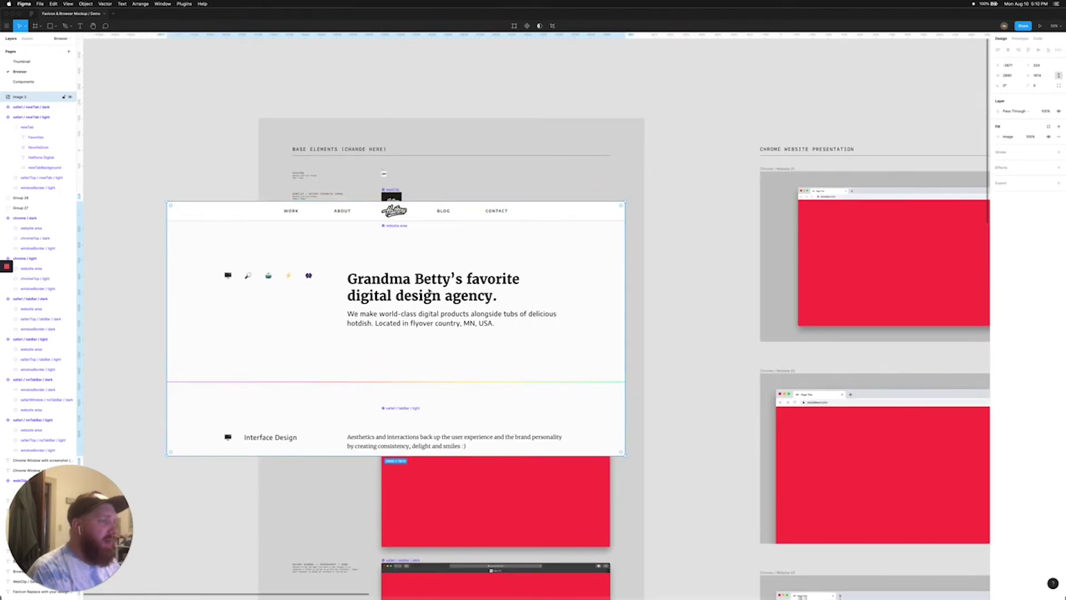
{"action": "left_click", "coordinate": [1006, 76]}
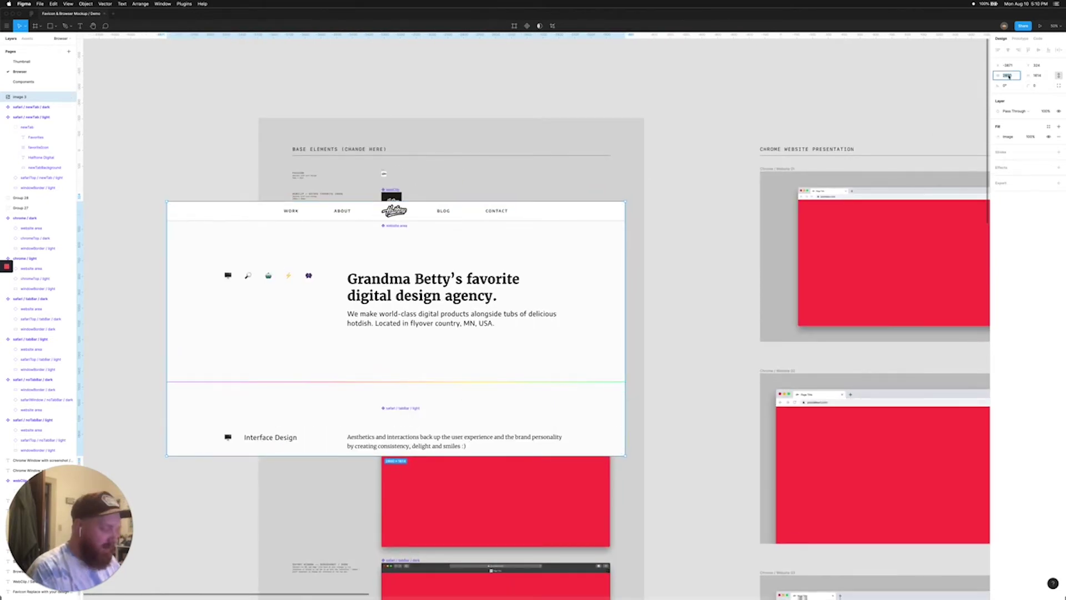
{"action": "type", "text": "1440"}
{"action": "key", "text": "Return"}
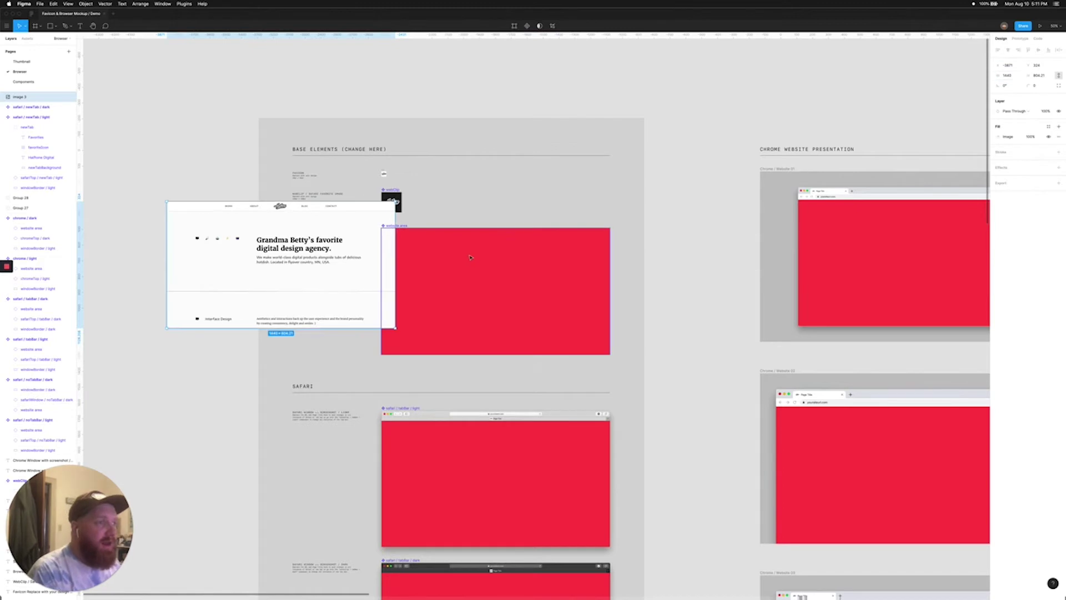
{"action": "left_click_drag", "start_coordinate": [391, 275], "coordinate": [572, 337]}
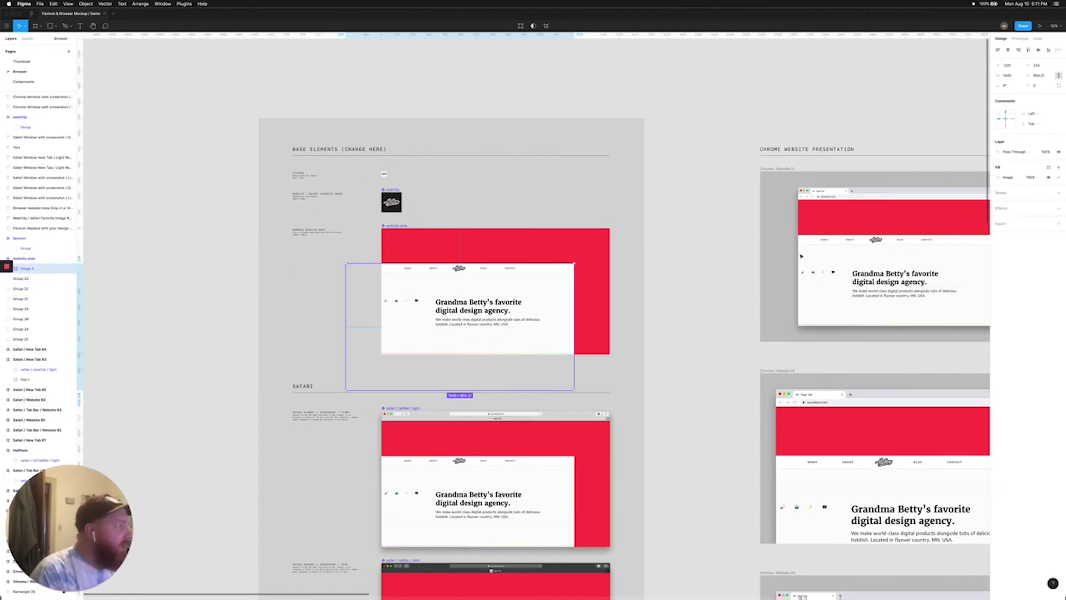
Align the screenshot to the website area's left and top edges
{"action": "left_click_drag", "start_coordinate": [673, 247], "coordinate": [597, 251]}
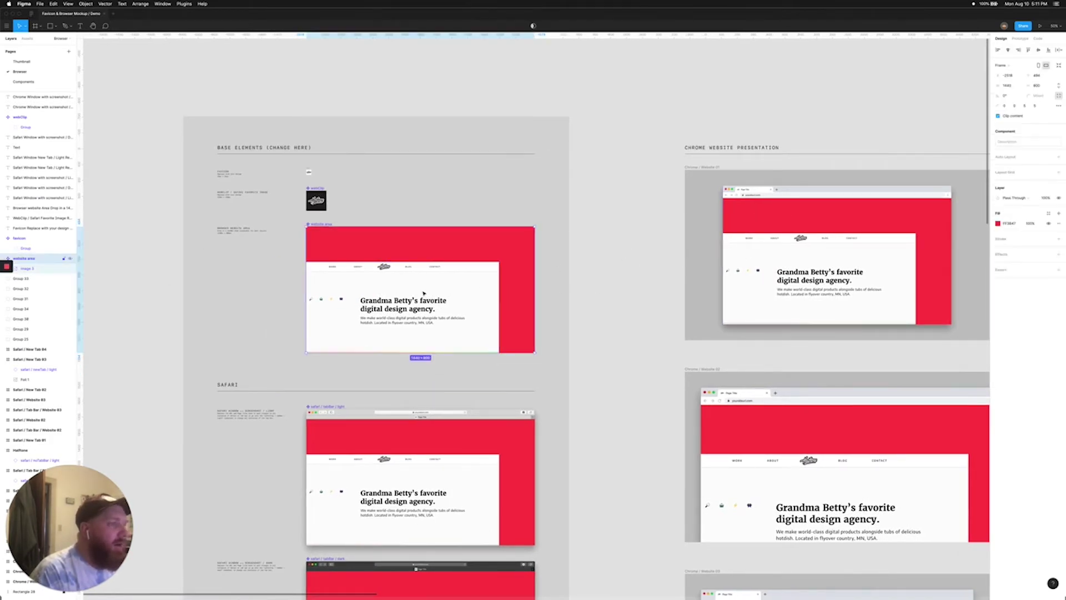
{"action": "left_click", "coordinate": [1008, 50]}
{"action": "left_click", "coordinate": [1027, 50]}
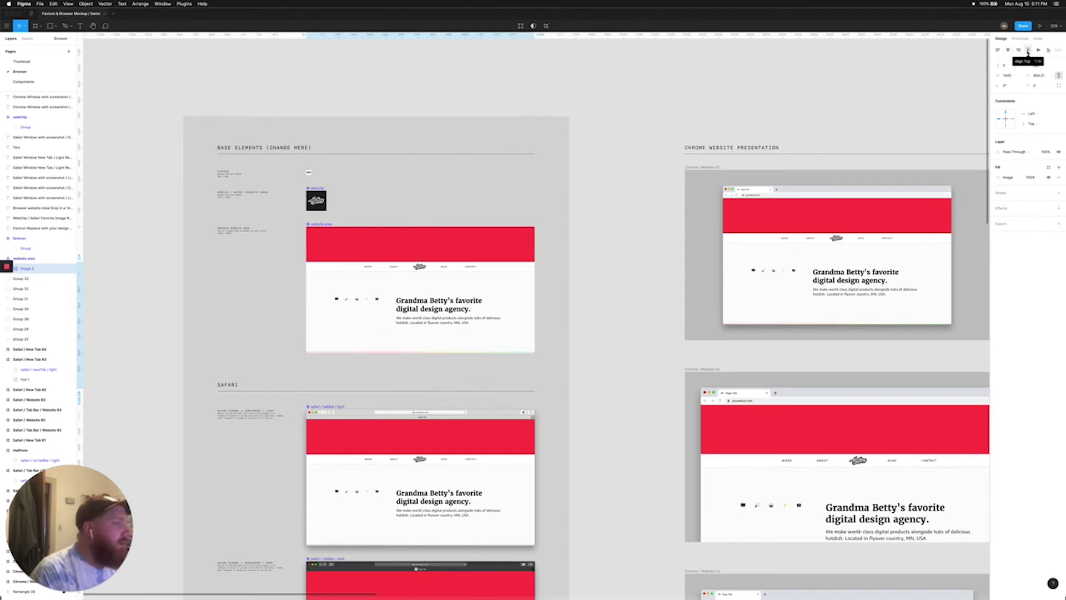
{"action": "left_click", "coordinate": [1028, 50]}
{"action": "left_click", "coordinate": [604, 288]}
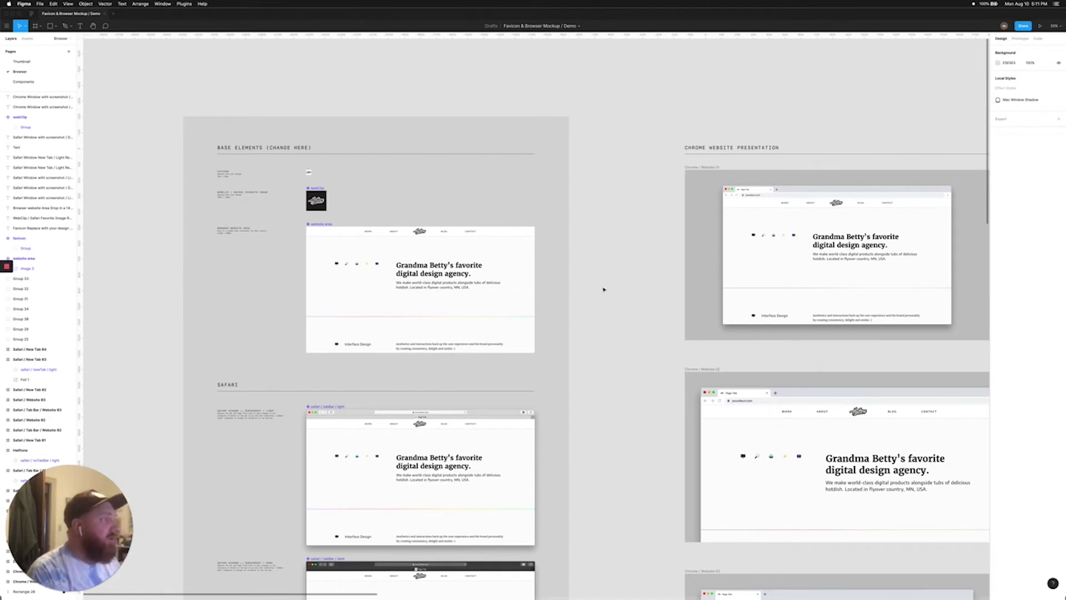
{"action": "key", "text": "f"}
{"action": "key", "text": "Escape"}
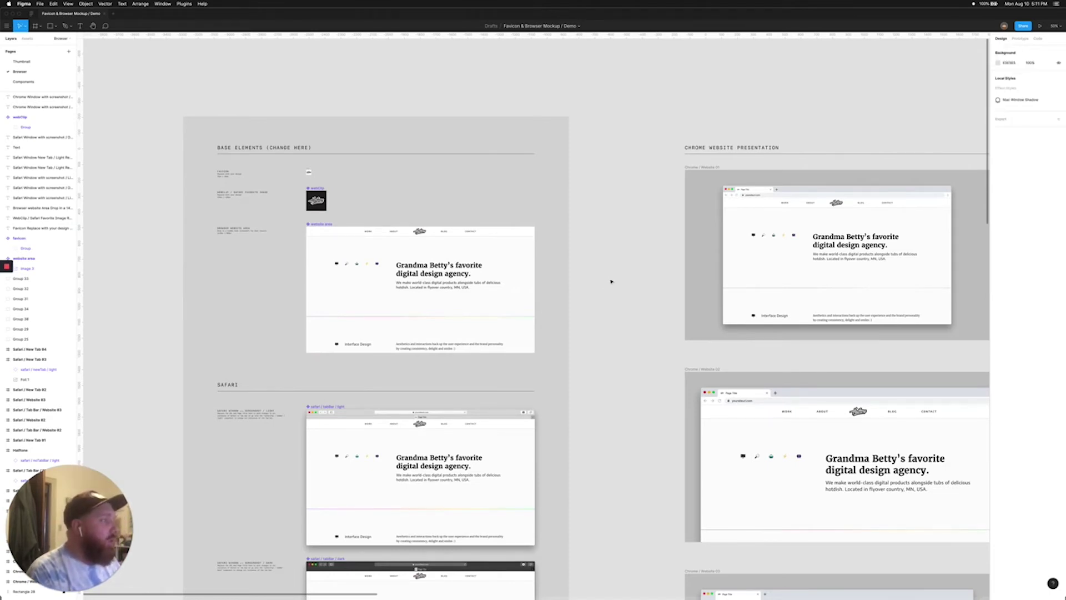
{"action": "scroll", "coordinate": [611, 279], "scroll_direction": "right", "scroll_amount": 3}
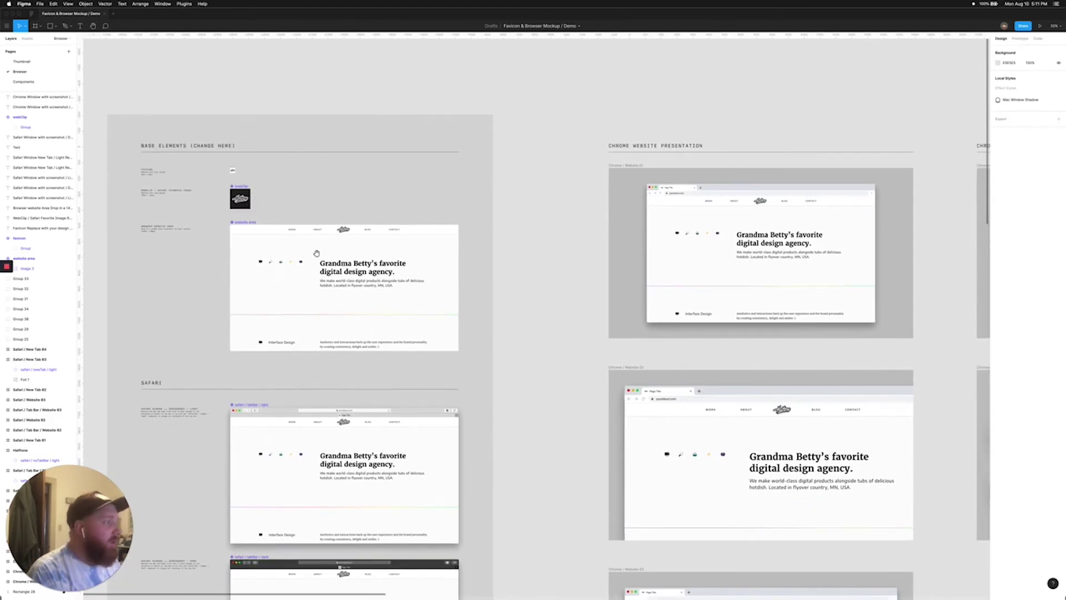
{"action": "scroll", "coordinate": [575, 281], "scroll_direction": "right", "scroll_amount": 5}
{"action": "scroll", "coordinate": [499, 294], "scroll_direction": "right", "scroll_amount": 3}
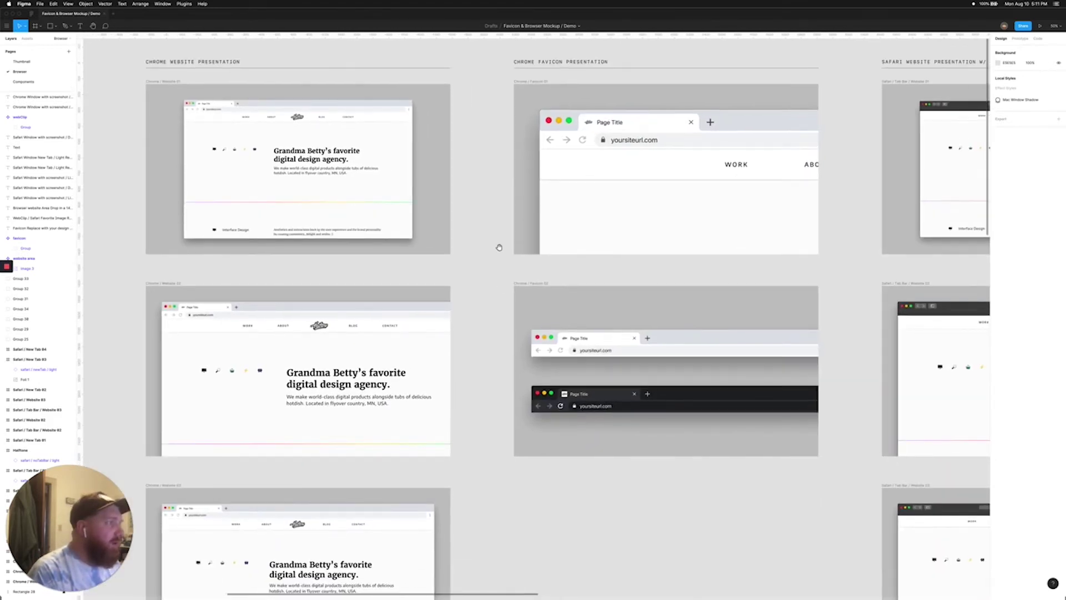
{"action": "scroll", "coordinate": [356, 261], "scroll_direction": "right", "scroll_amount": 1}
{"action": "scroll", "coordinate": [300, 263], "scroll_direction": "right", "scroll_amount": 3}
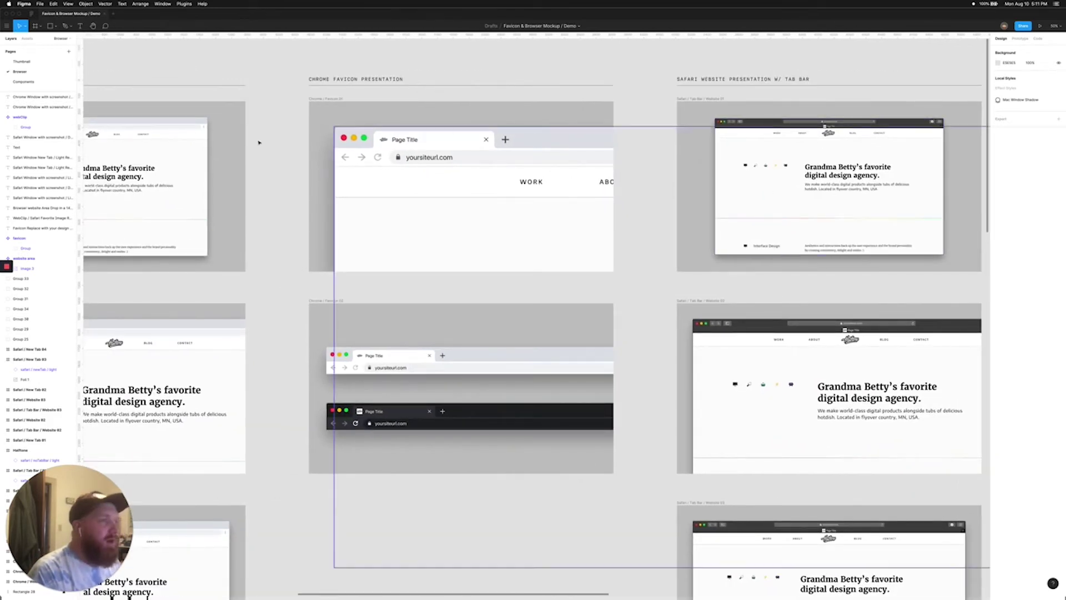
{"action": "scroll", "coordinate": [257, 352], "scroll_direction": "down", "scroll_amount": 2}
{"action": "scroll", "coordinate": [257, 352], "scroll_direction": "left", "scroll_amount": 2}
{"action": "scroll", "coordinate": [210, 296], "scroll_direction": "down", "scroll_amount": 2}
{"action": "scroll", "coordinate": [209, 295], "scroll_direction": "left", "scroll_amount": 2}
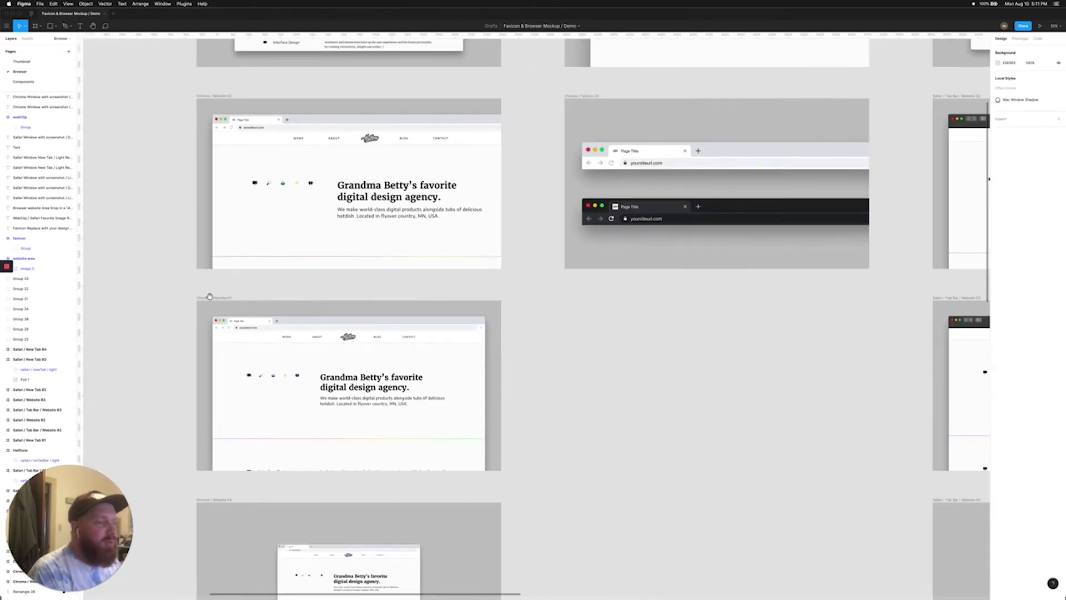
{"action": "scroll", "coordinate": [304, 228], "scroll_direction": "down", "scroll_amount": 2}
{"action": "scroll", "coordinate": [304, 228], "scroll_direction": "left", "scroll_amount": 2}
{"action": "scroll", "coordinate": [300, 191], "scroll_direction": "down", "scroll_amount": 2}
{"action": "scroll", "coordinate": [301, 192], "scroll_direction": "left", "scroll_amount": 2}
{"action": "left_click_drag", "start_coordinate": [301, 317], "coordinate": [308, 252]}
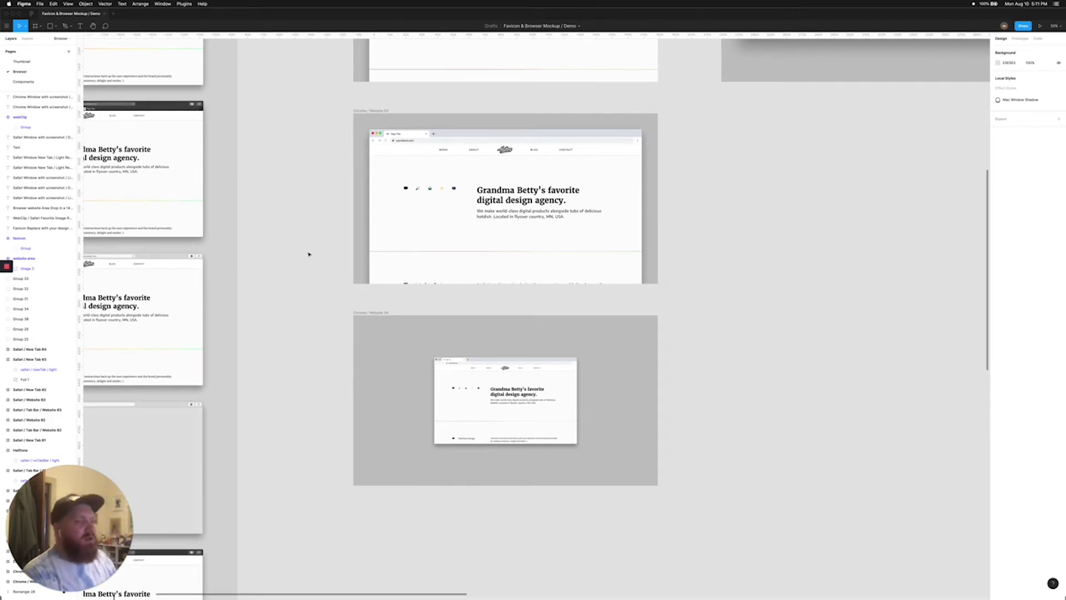
{"action": "scroll", "coordinate": [339, 249], "scroll_direction": "up", "scroll_amount": 4}
{"action": "scroll", "coordinate": [350, 294], "scroll_direction": "up", "scroll_amount": 1}
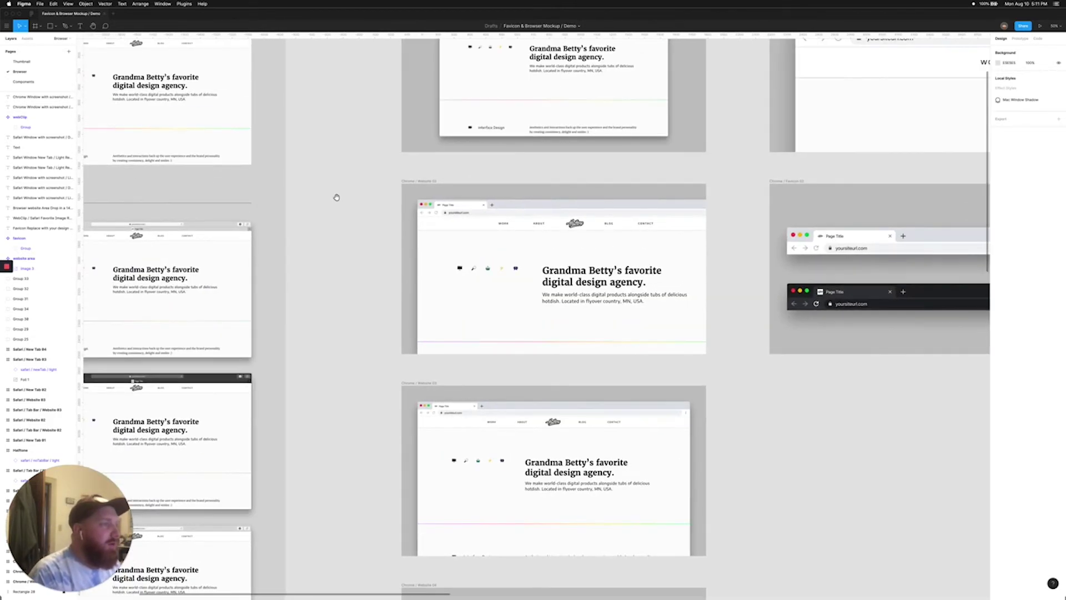
{"action": "scroll", "coordinate": [317, 289], "scroll_direction": "up", "scroll_amount": 2}
{"action": "scroll", "coordinate": [300, 372], "scroll_direction": "up", "scroll_amount": 2}
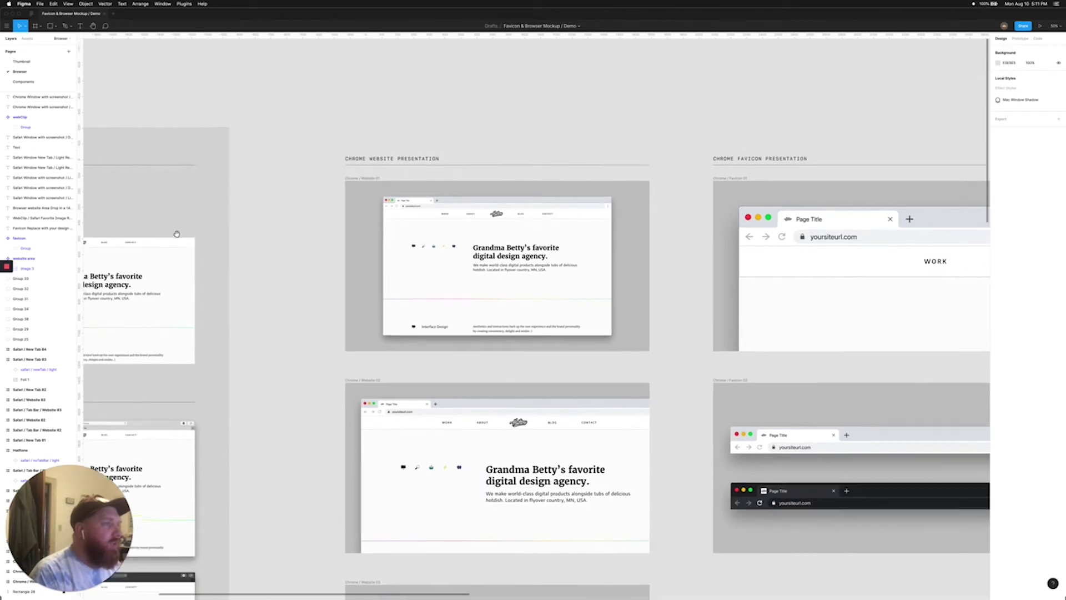
{"action": "scroll", "coordinate": [470, 131], "scroll_direction": "right", "scroll_amount": 3}
{"action": "scroll", "coordinate": [498, 234], "scroll_direction": "right", "scroll_amount": 3}
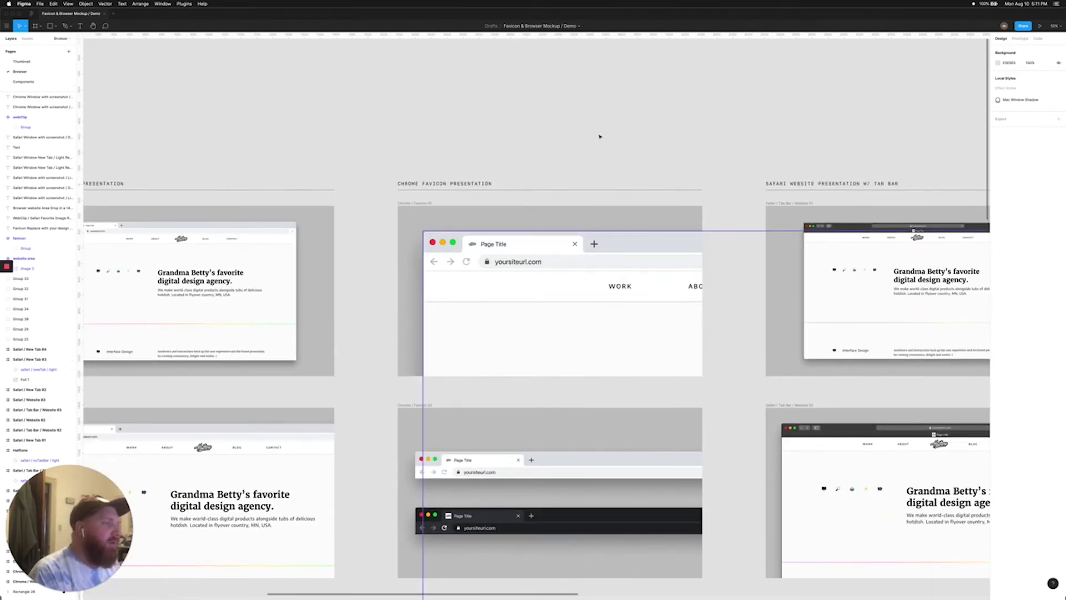
{"action": "scroll", "coordinate": [419, 107], "scroll_direction": "right", "scroll_amount": 3}
{"action": "scroll", "coordinate": [411, 109], "scroll_direction": "right", "scroll_amount": 2}
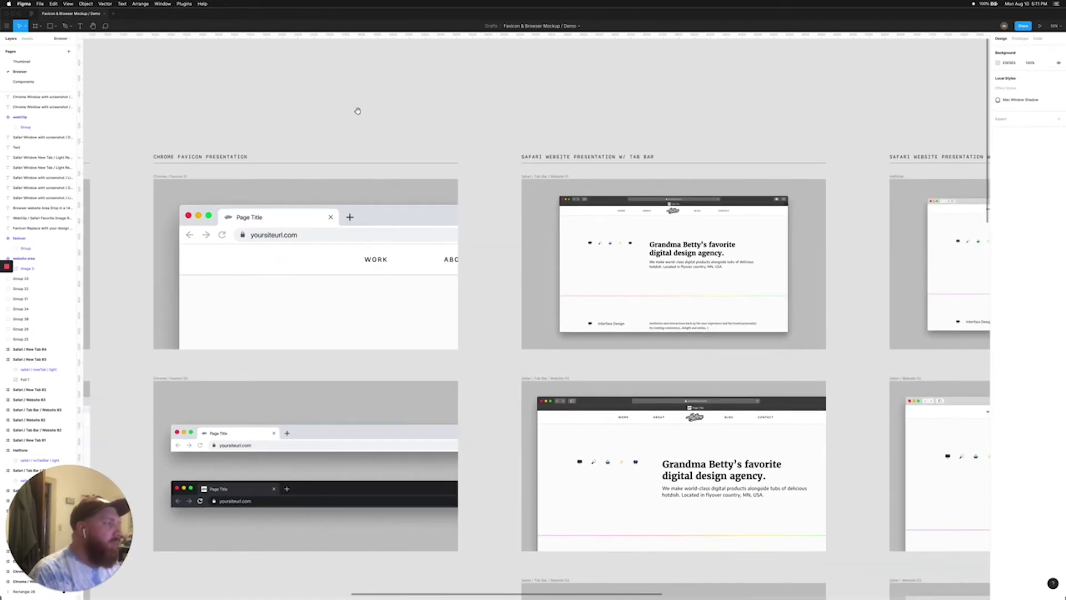
{"action": "scroll", "coordinate": [358, 111], "scroll_direction": "right", "scroll_amount": 2}
{"action": "scroll", "coordinate": [319, 110], "scroll_direction": "right", "scroll_amount": 3}
{"action": "scroll", "coordinate": [555, 109], "scroll_direction": "right", "scroll_amount": 1}
{"action": "scroll", "coordinate": [409, 110], "scroll_direction": "right", "scroll_amount": 5}
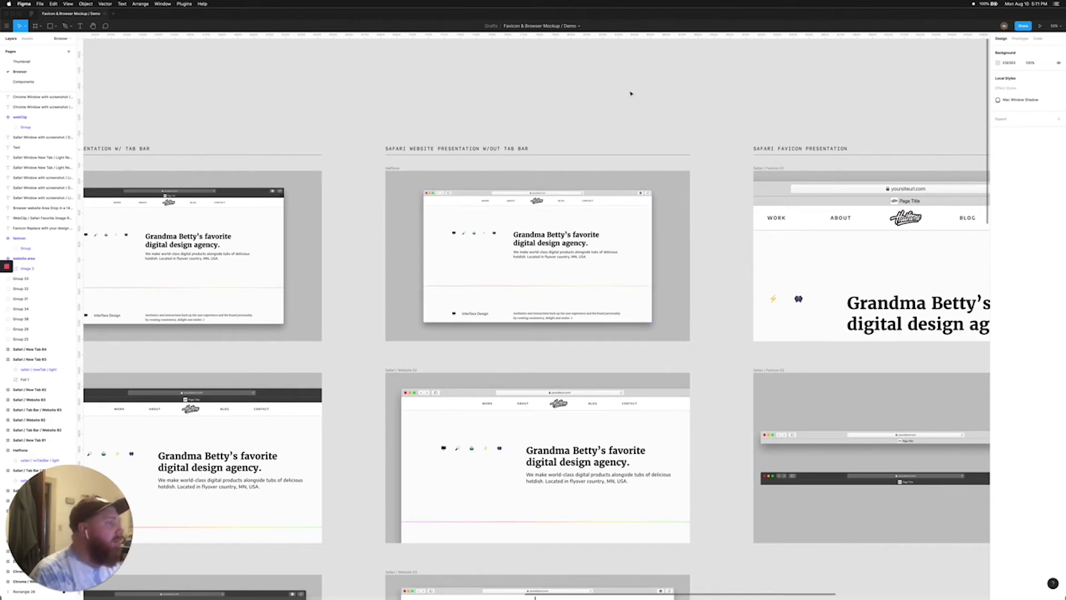
{"action": "scroll", "coordinate": [389, 96], "scroll_direction": "left", "scroll_amount": 2}
{"action": "scroll", "coordinate": [416, 95], "scroll_direction": "left", "scroll_amount": 1}
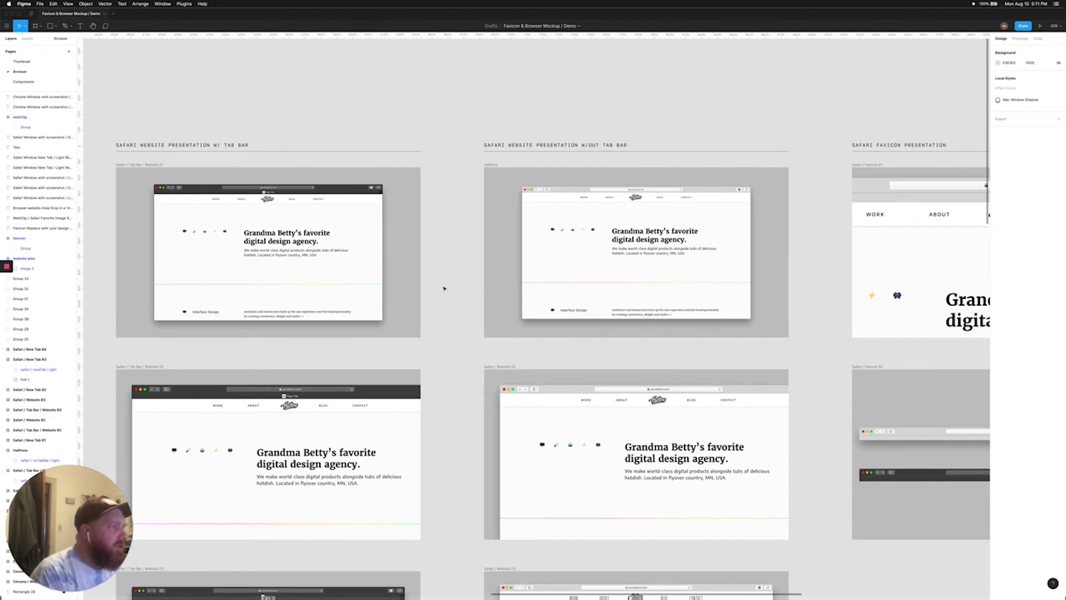
{"action": "left_click_drag", "start_coordinate": [701, 298], "coordinate": [920, 303]}
{"action": "scroll", "coordinate": [920, 303], "scroll_direction": "left", "scroll_amount": 7}
{"action": "scroll", "coordinate": [293, 283], "scroll_direction": "left", "scroll_amount": 7}
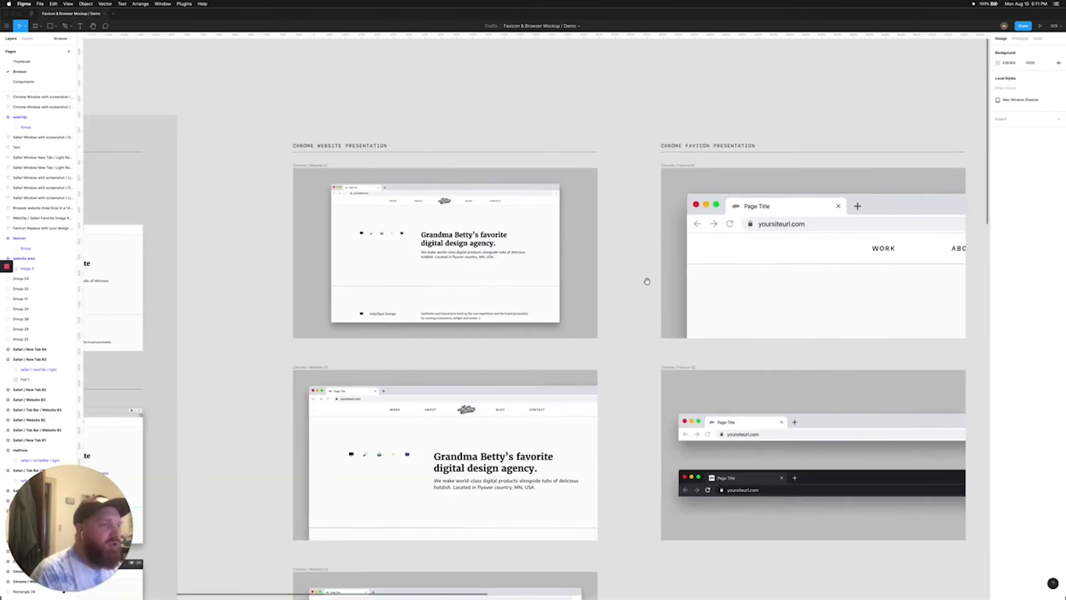
{"action": "scroll", "coordinate": [658, 279], "scroll_direction": "left", "scroll_amount": 1}
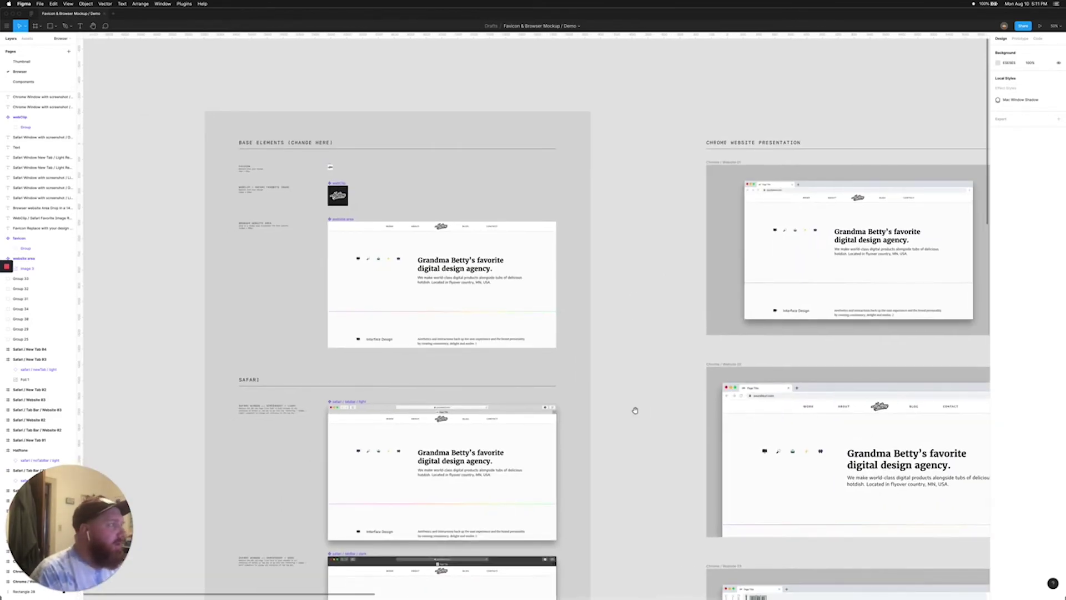
{"action": "scroll", "coordinate": [634, 410], "scroll_direction": "down", "scroll_amount": 3}
{"action": "scroll", "coordinate": [633, 278], "scroll_direction": "down", "scroll_amount": 1}
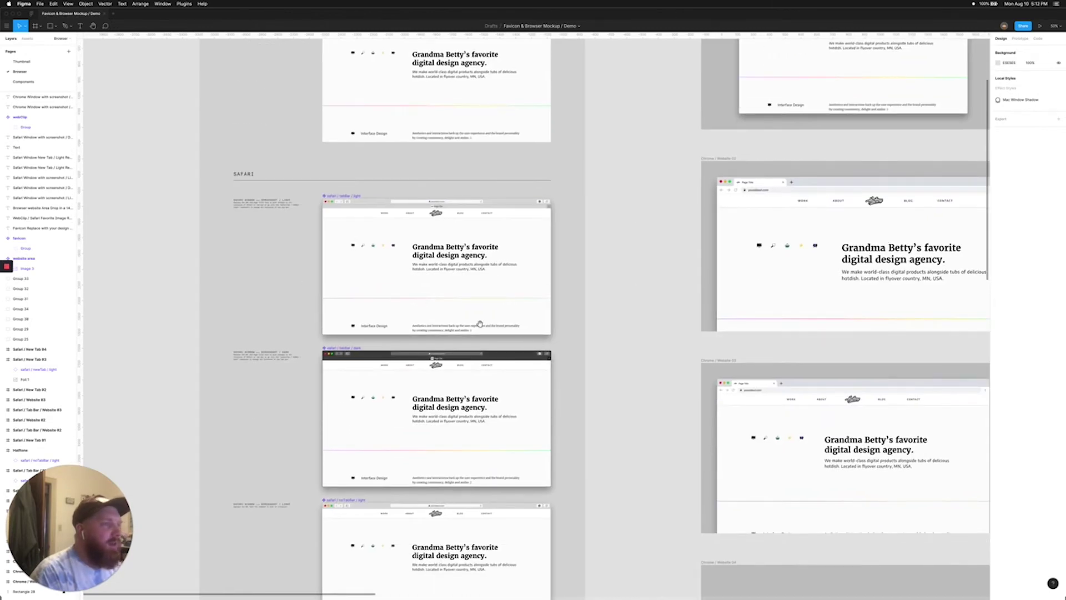
{"action": "scroll", "coordinate": [592, 221], "scroll_direction": "right", "scroll_amount": 1}
{"action": "scroll", "coordinate": [537, 368], "scroll_direction": "down", "scroll_amount": 5}
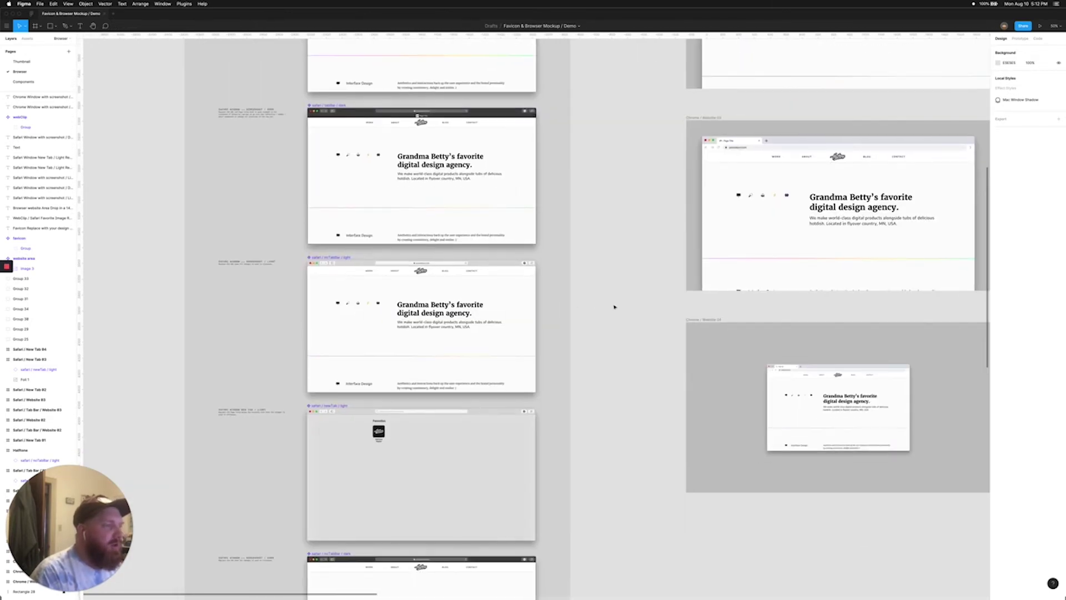
{"action": "scroll", "coordinate": [536, 381], "scroll_direction": "up", "scroll_amount": 4}
{"action": "scroll", "coordinate": [403, 336], "scroll_direction": "right", "scroll_amount": 4}
{"action": "scroll", "coordinate": [403, 336], "scroll_direction": "right", "scroll_amount": 1}
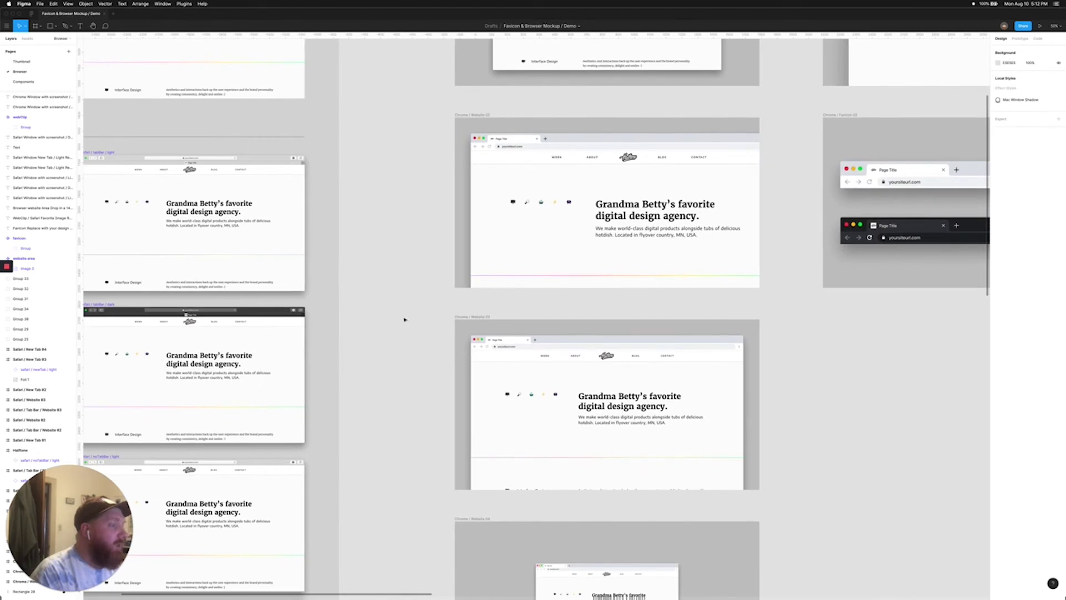
{"action": "scroll", "coordinate": [632, 366], "scroll_direction": "up", "scroll_amount": 5}
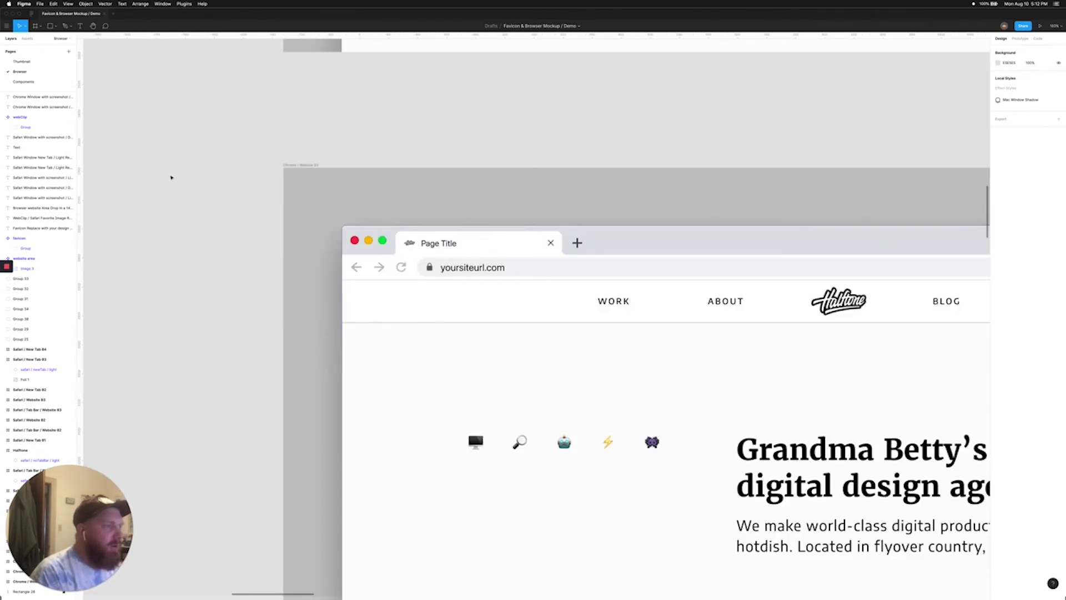
Go to the Components page and bring the Browser Elements / Chrome heading into view
{"action": "left_click", "coordinate": [28, 82]}
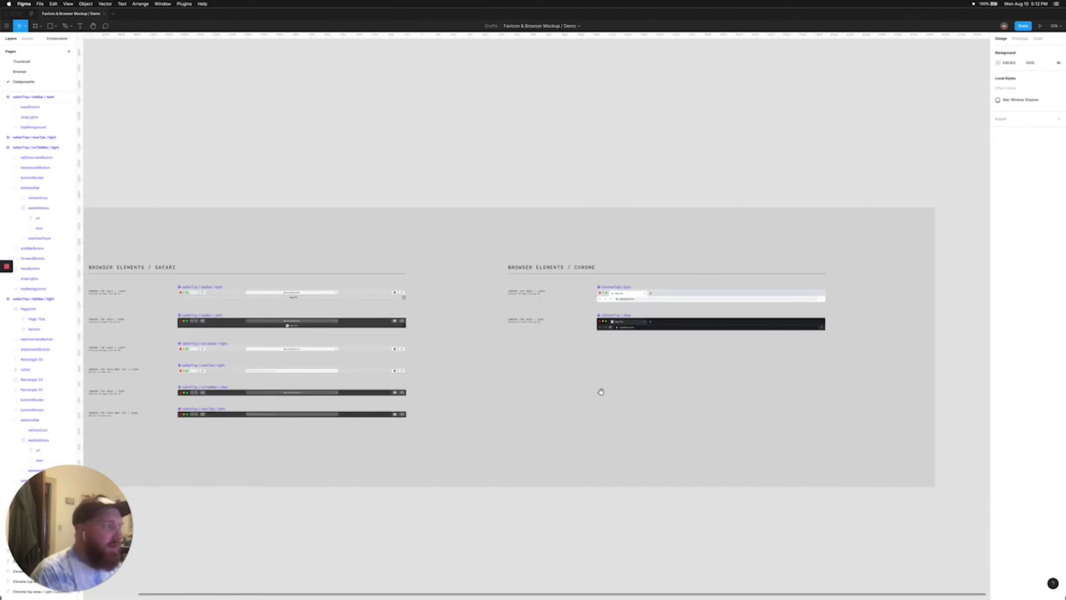
{"action": "left_click_drag", "start_coordinate": [598, 391], "coordinate": [439, 356]}
{"action": "scroll", "coordinate": [451, 281], "scroll_direction": "up", "scroll_amount": 5}
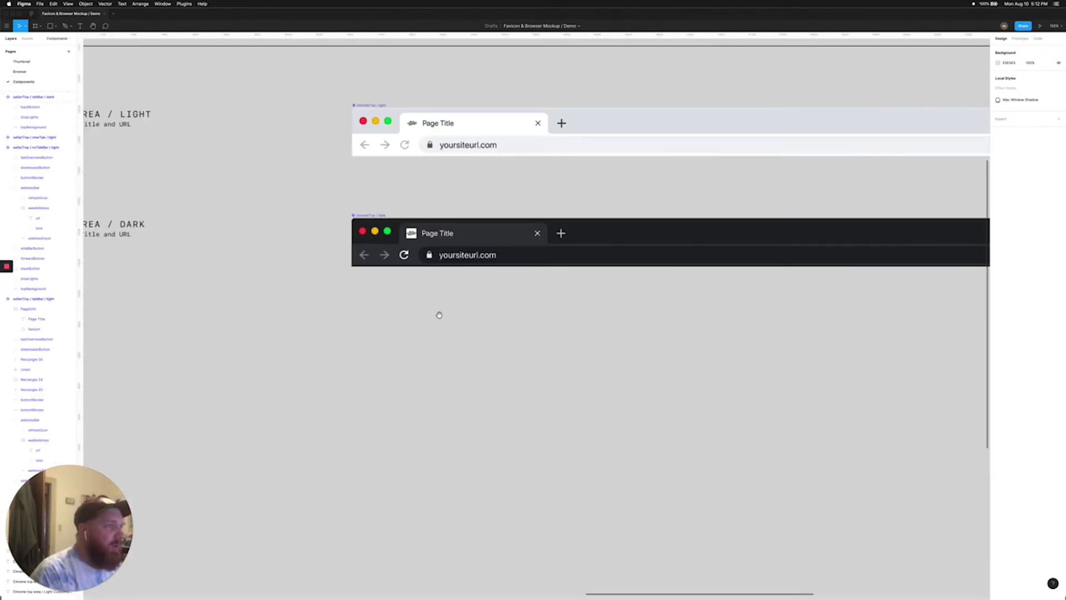
{"action": "left_click_drag", "start_coordinate": [347, 307], "coordinate": [394, 439]}
Set the light Chrome tab title to 'Halftone Digital' and its URL to halftone.digital
{"action": "key", "text": "t"}
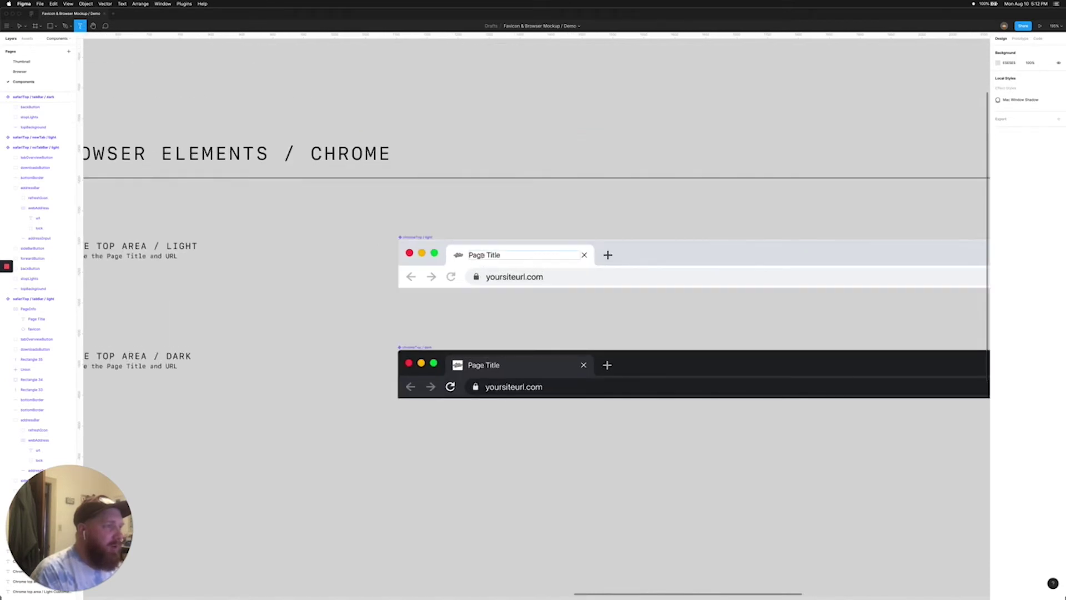
{"action": "double_click", "coordinate": [481, 254]}
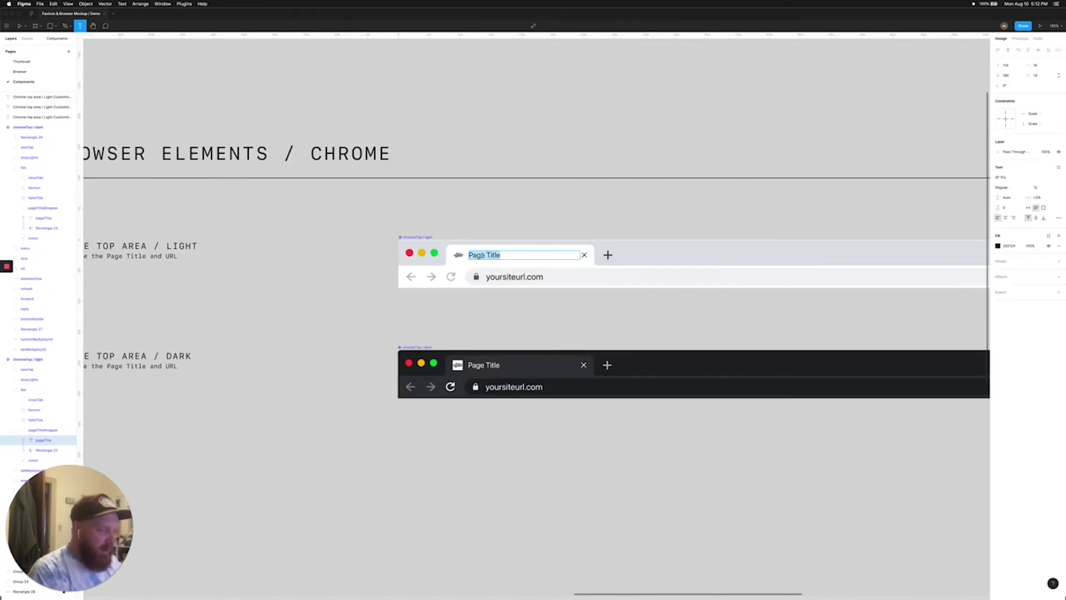
{"action": "type", "text": "Halftone Digita"}
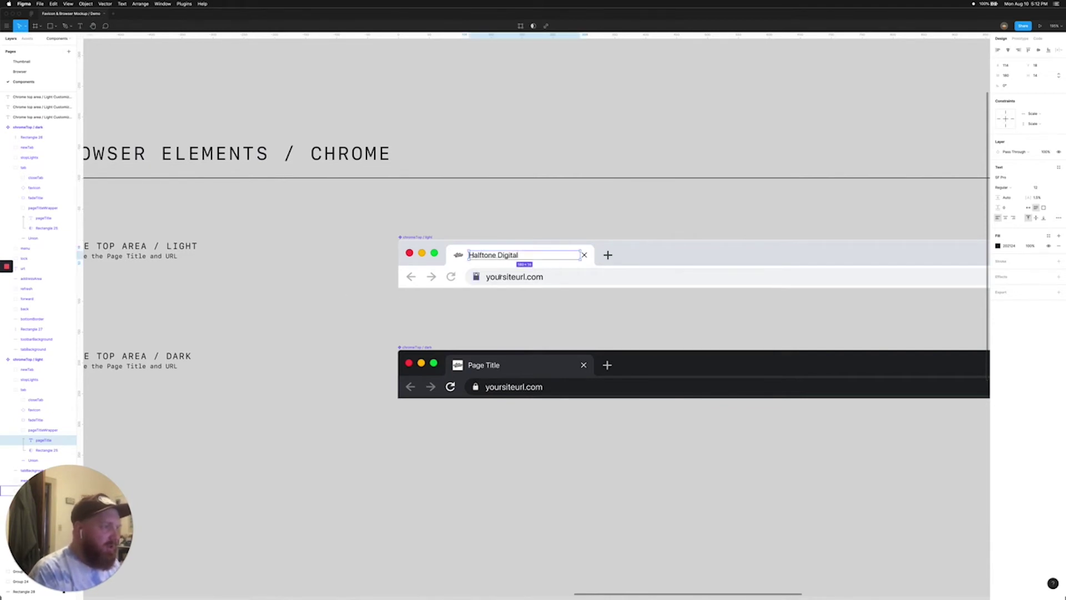
{"action": "double_click", "coordinate": [489, 276]}
{"action": "type", "text": "halft"}
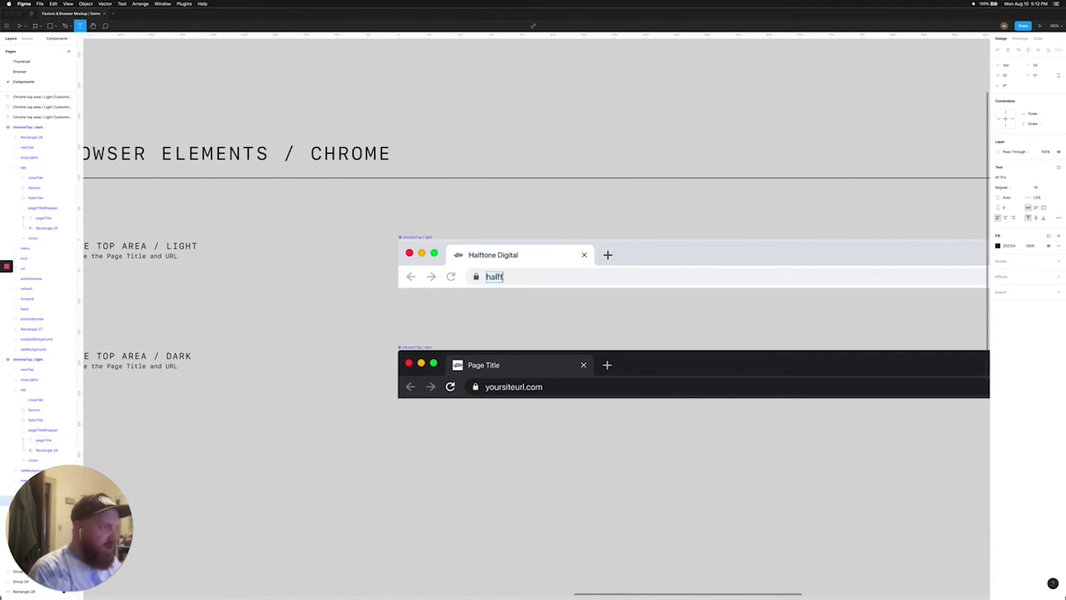
{"action": "type", "text": "one."}
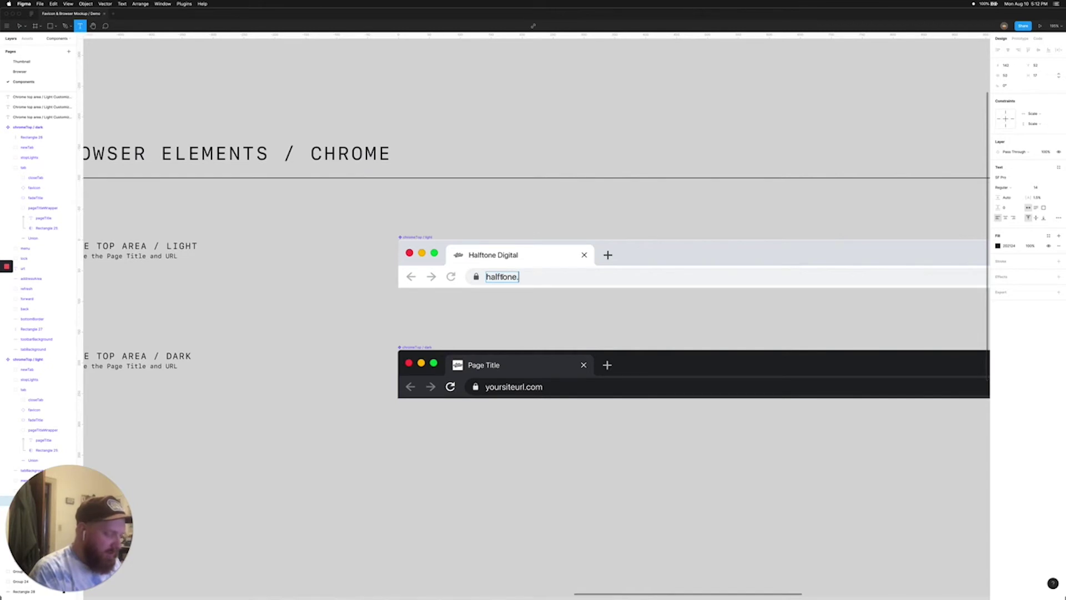
{"action": "type", "text": "digital"}
{"action": "key", "text": "Escape"}
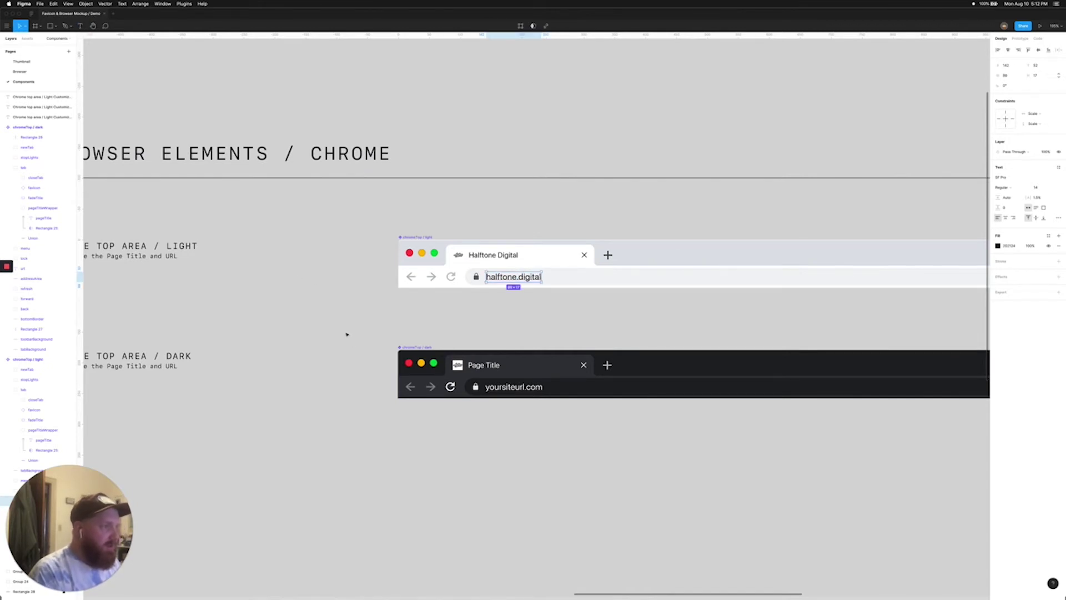
{"action": "left_click", "coordinate": [345, 333]}
Replace the dark Chrome 'Page Title' with Halftone Digital and yoursiteurl.com with halftone.digital
{"action": "double_click", "coordinate": [478, 365]}
{"action": "key", "text": "super+a"}
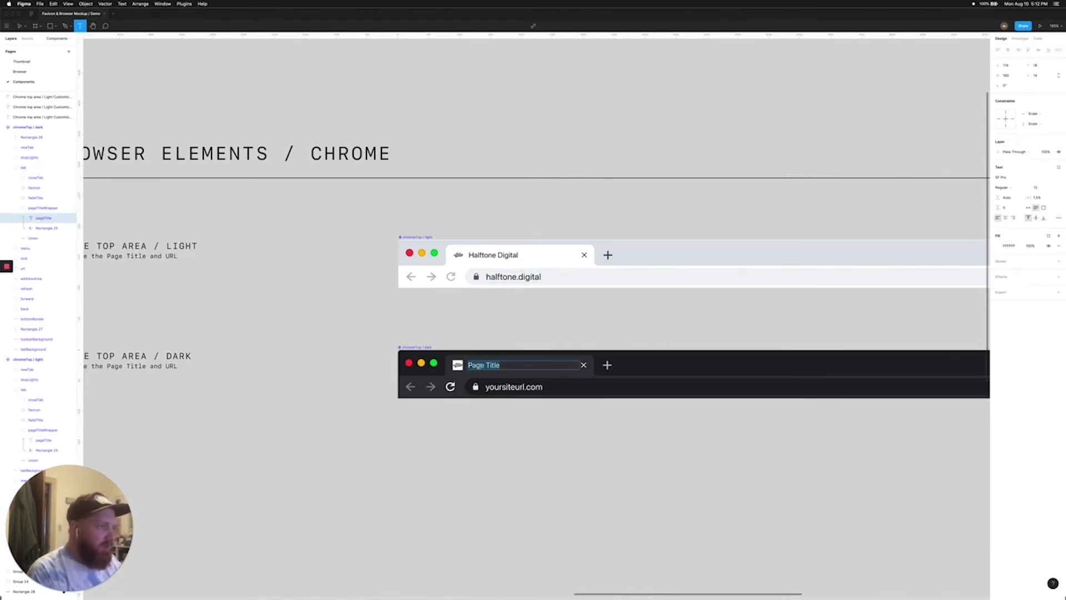
{"action": "type", "text": "Halfton"}
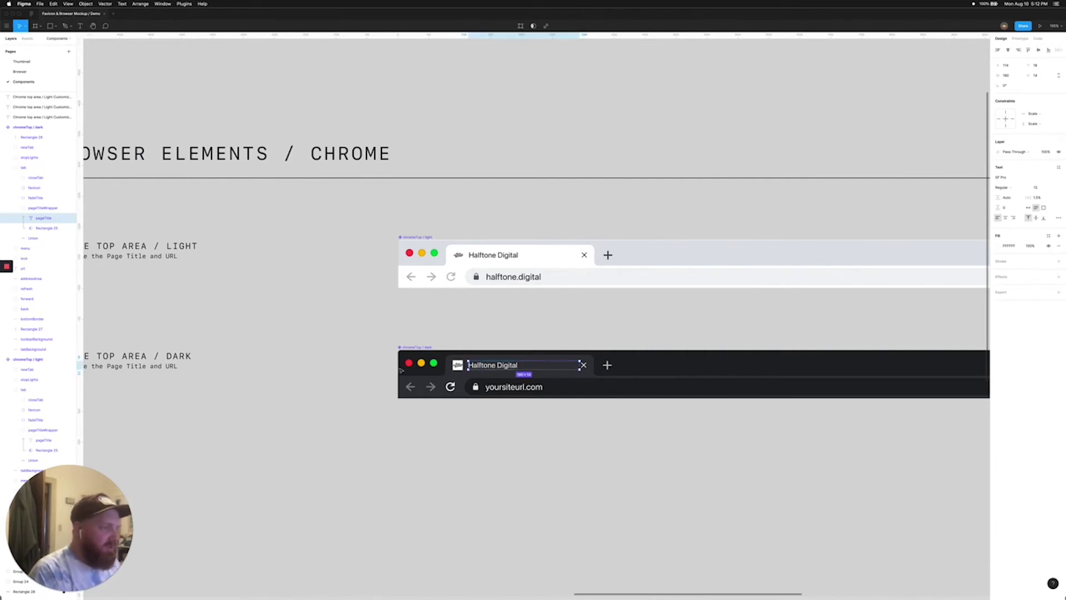
{"action": "key", "text": "Escape"}
{"action": "double_click", "coordinate": [507, 387]}
{"action": "key", "text": "Return"}
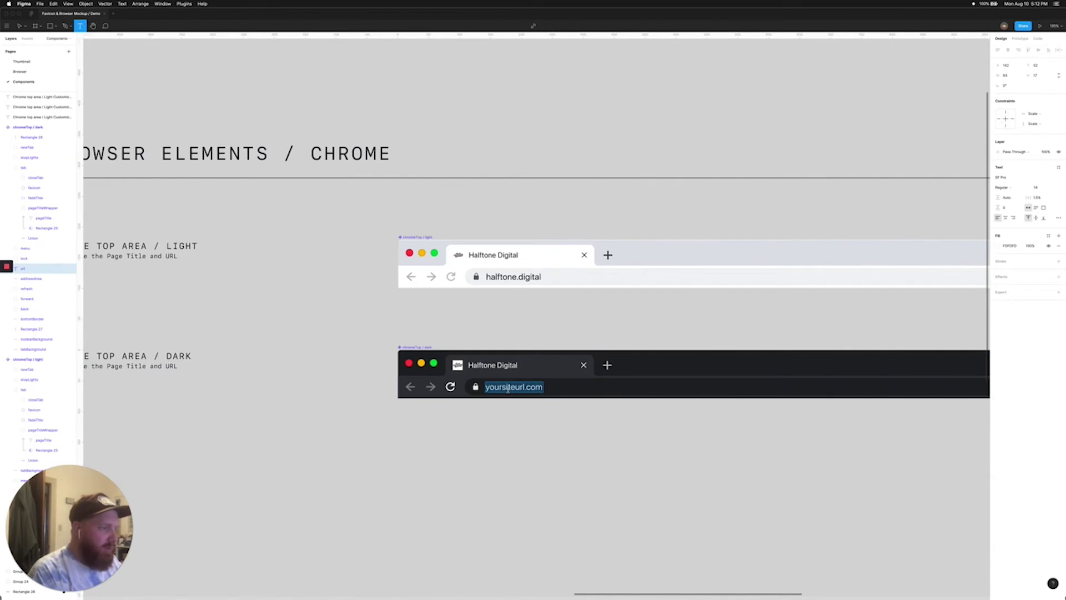
{"action": "type", "text": "halftone"}
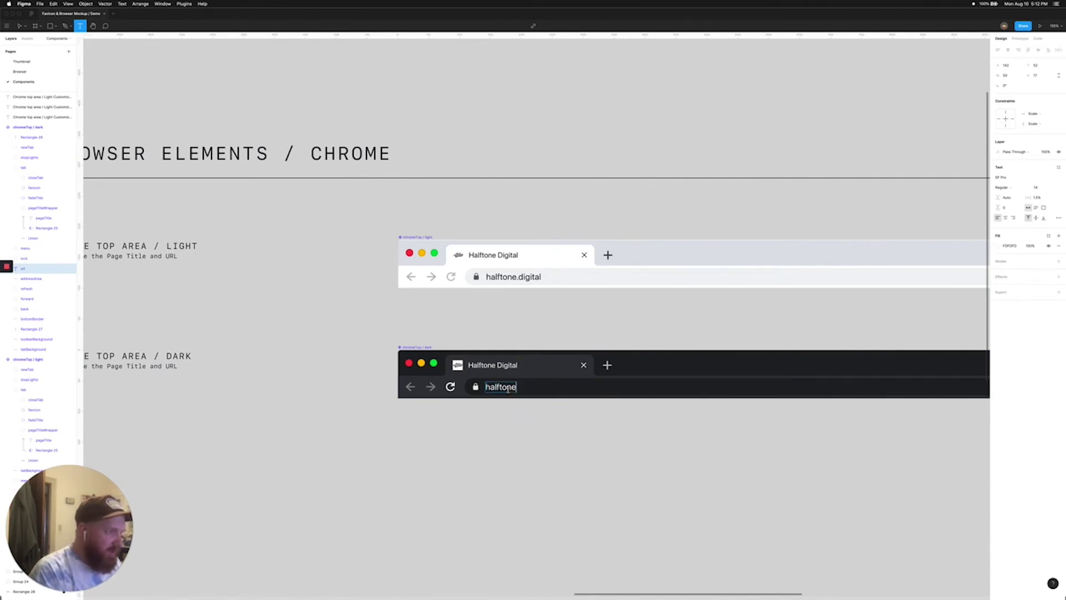
{"action": "type", "text": ".digital"}
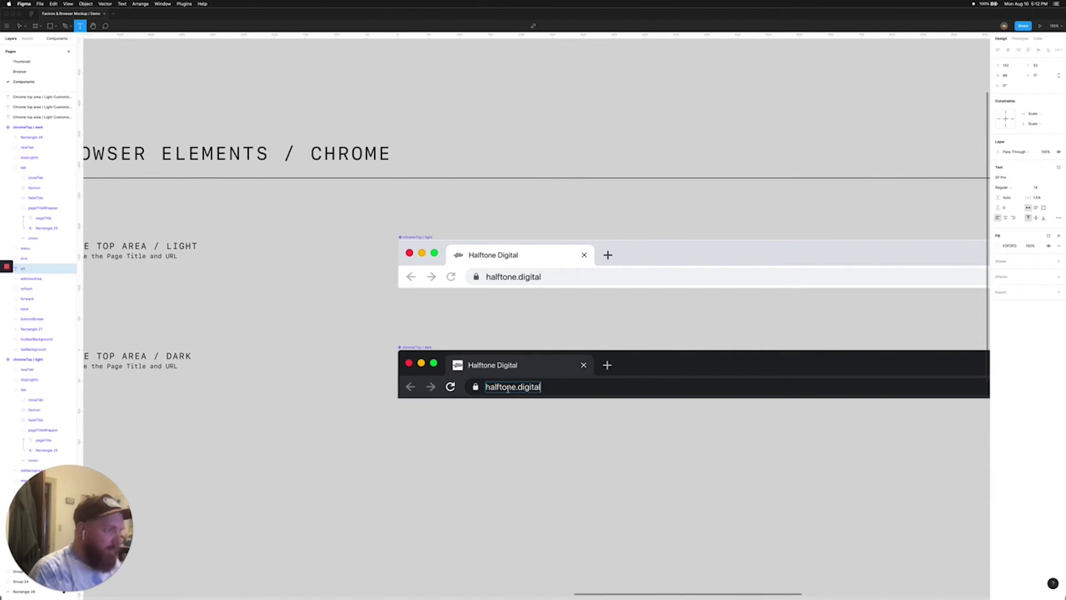
{"action": "key", "text": "Escape"}
{"action": "key", "text": "Escape"}
Set the light Safari tab bar's address to halftone.digital and tab title to 'Halftone Digital'
{"action": "key", "text": "minus"}
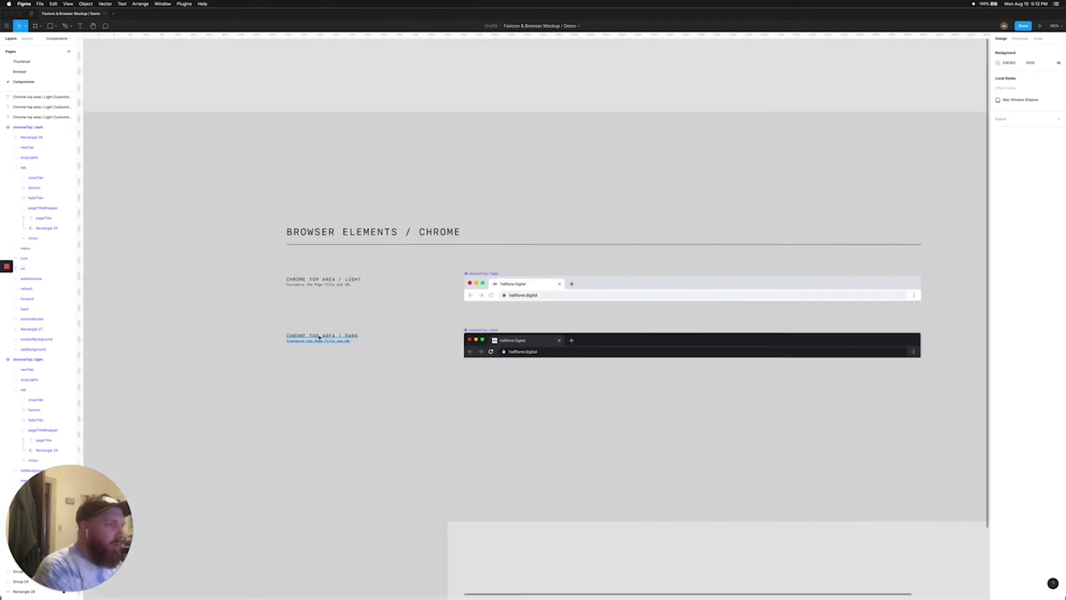
{"action": "key", "text": "minus"}
{"action": "left_click_drag", "start_coordinate": [320, 334], "coordinate": [604, 332]}
{"action": "left_click", "coordinate": [454, 307]}
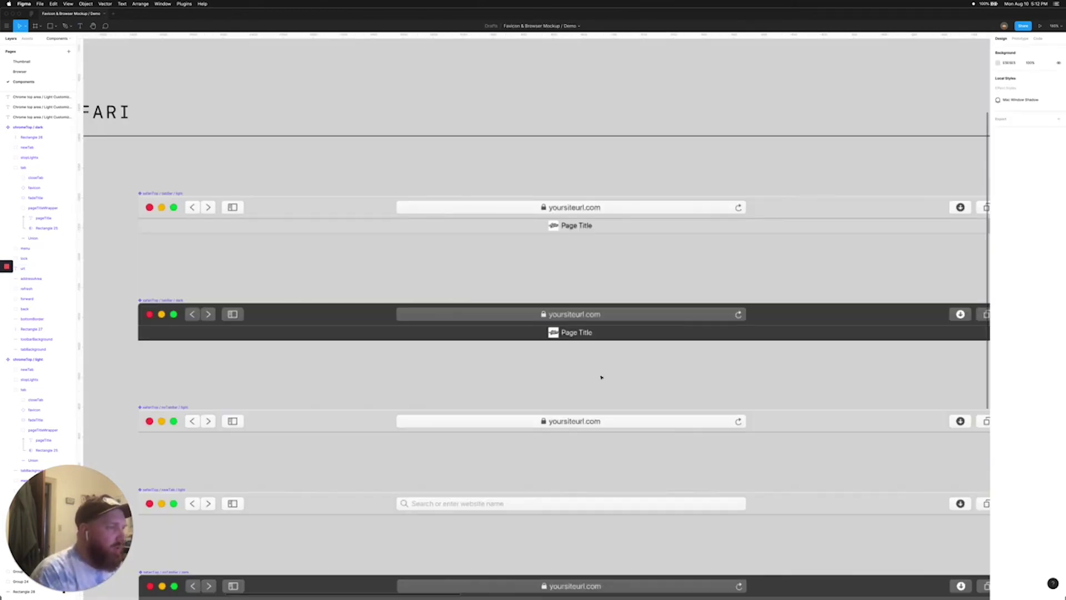
{"action": "key", "text": "t"}
{"action": "left_click", "coordinate": [578, 208]}
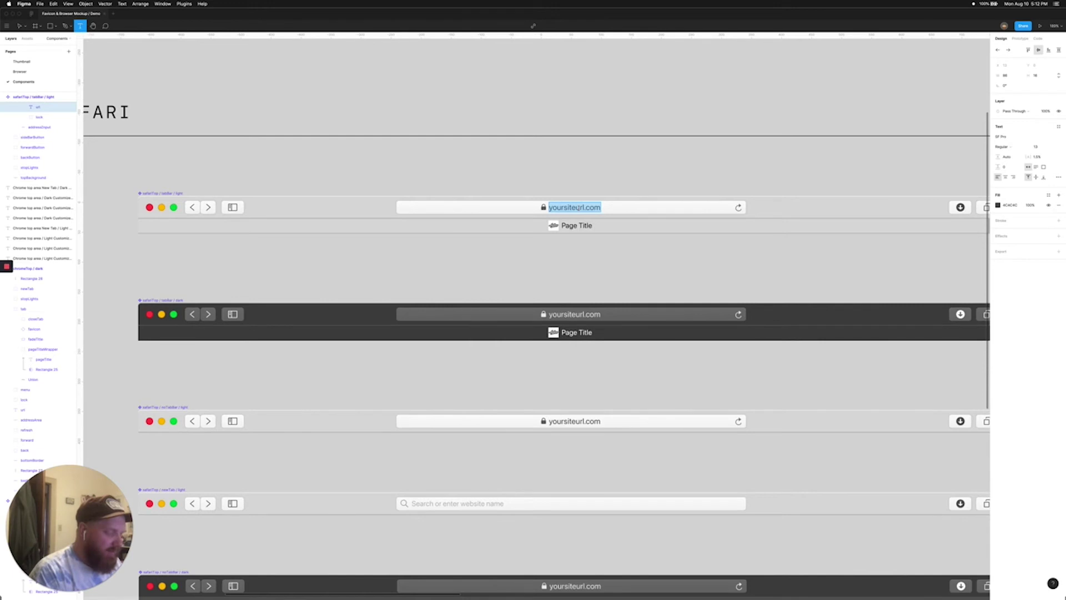
{"action": "type", "text": "haltone."}
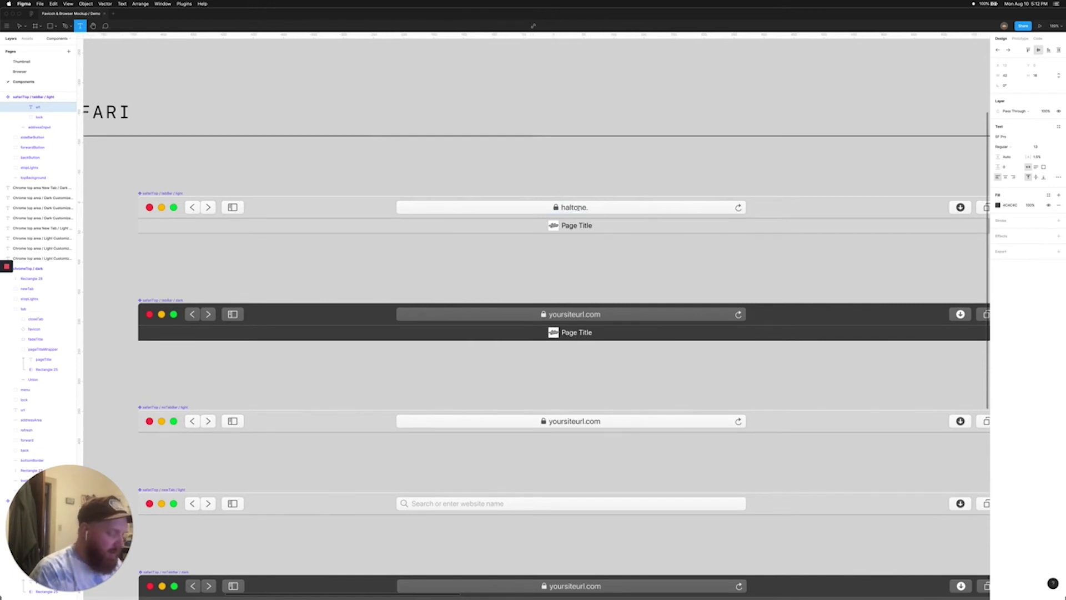
{"action": "type", "text": "digital"}
{"action": "key", "text": "Escape"}
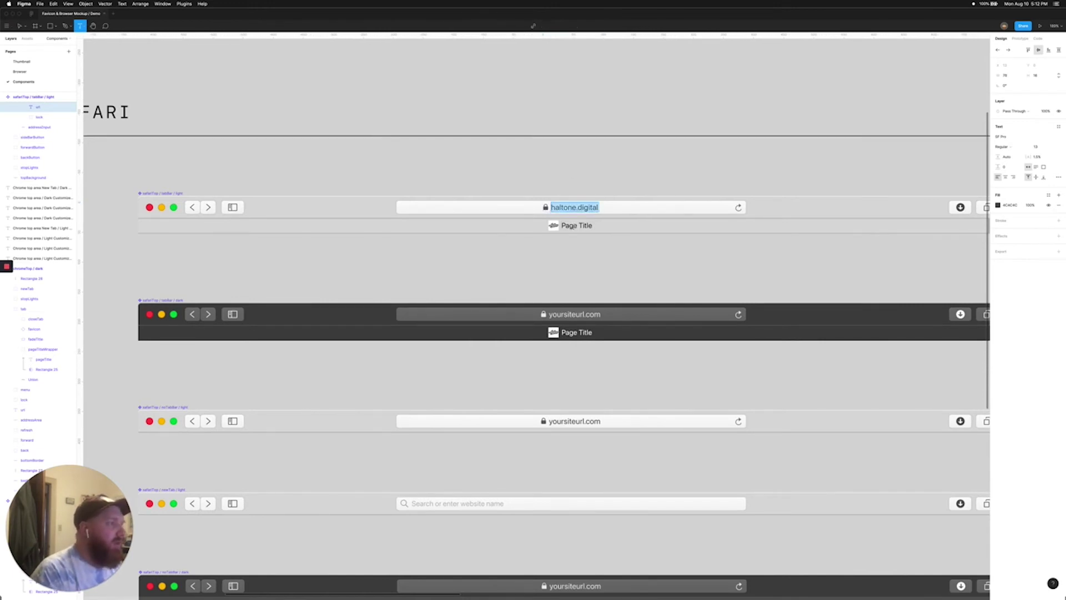
{"action": "double_click", "coordinate": [574, 226]}
{"action": "type", "text": "Halfto"}
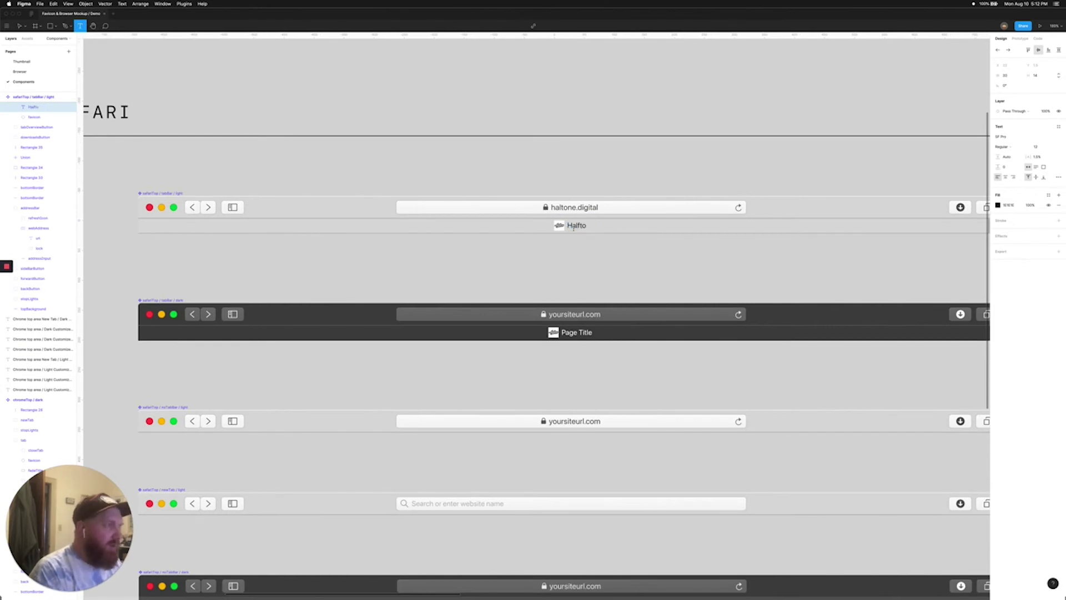
{"action": "type", "text": "ne Digital"}
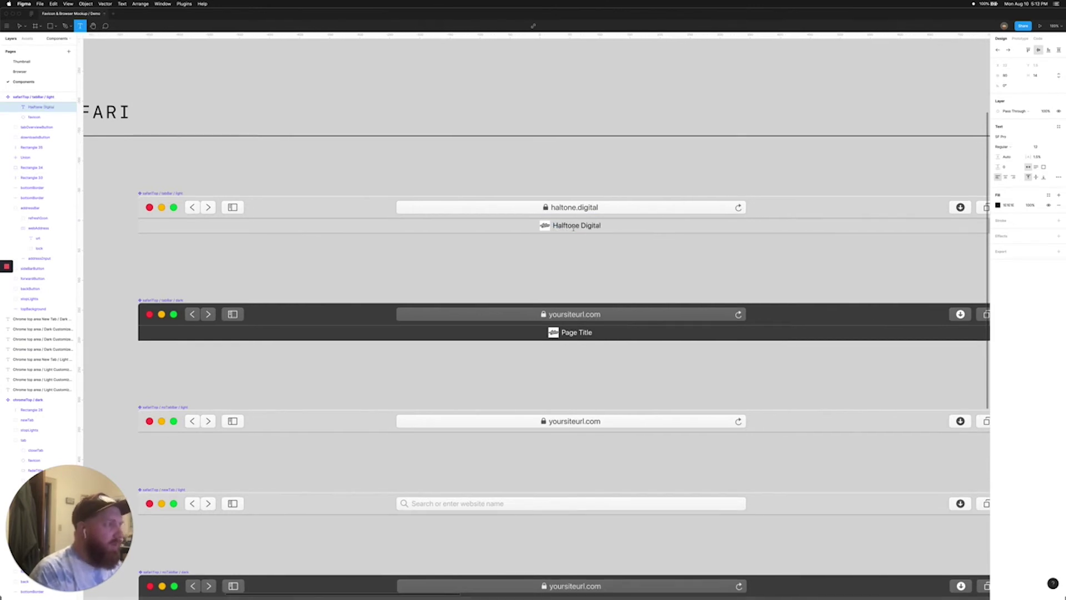
{"action": "key", "text": "Escape"}
{"action": "left_click", "coordinate": [553, 279]}
Set the dark Safari tab bar's address to halftone.digital and tab title to 'Halftone Digital'
{"action": "scroll", "coordinate": [555, 250], "scroll_direction": "down", "scroll_amount": 3}
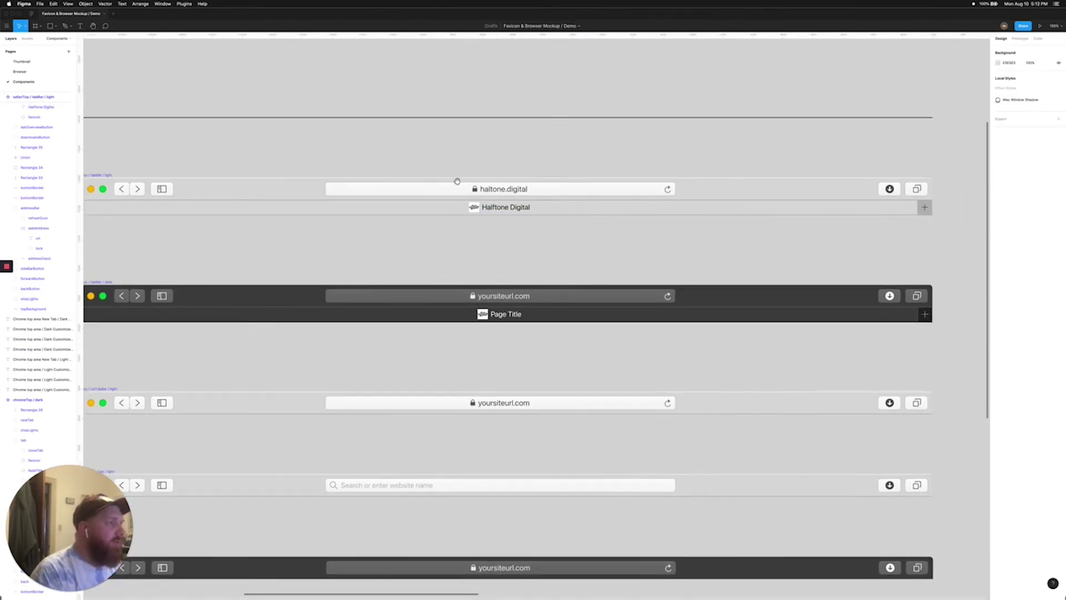
{"action": "scroll", "coordinate": [461, 183], "scroll_direction": "right", "scroll_amount": 3}
{"action": "key", "text": "t"}
{"action": "double_click", "coordinate": [441, 214]}
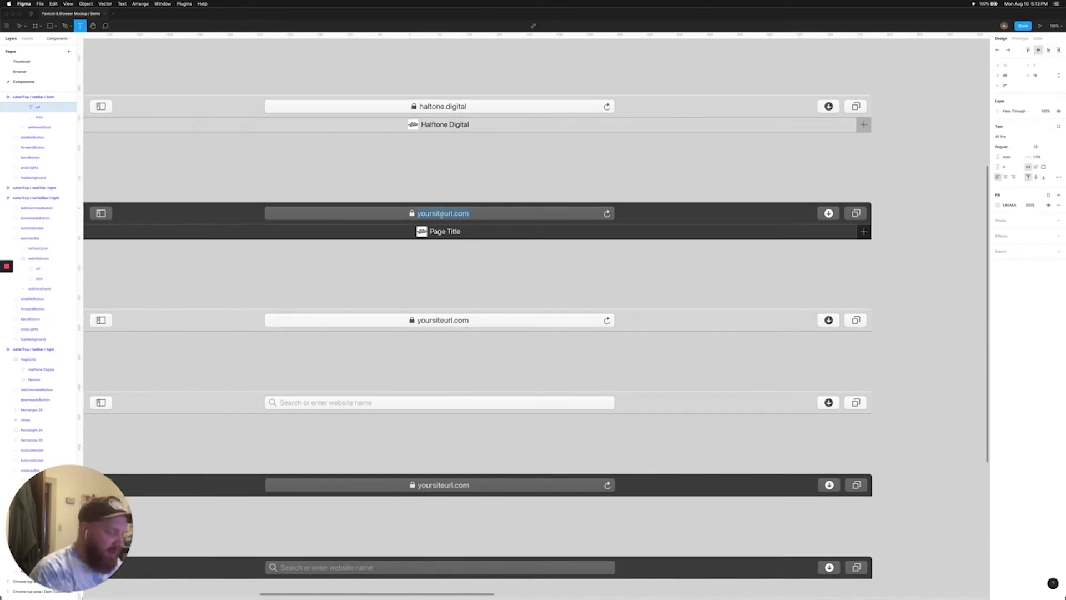
{"action": "type", "text": "hal"}
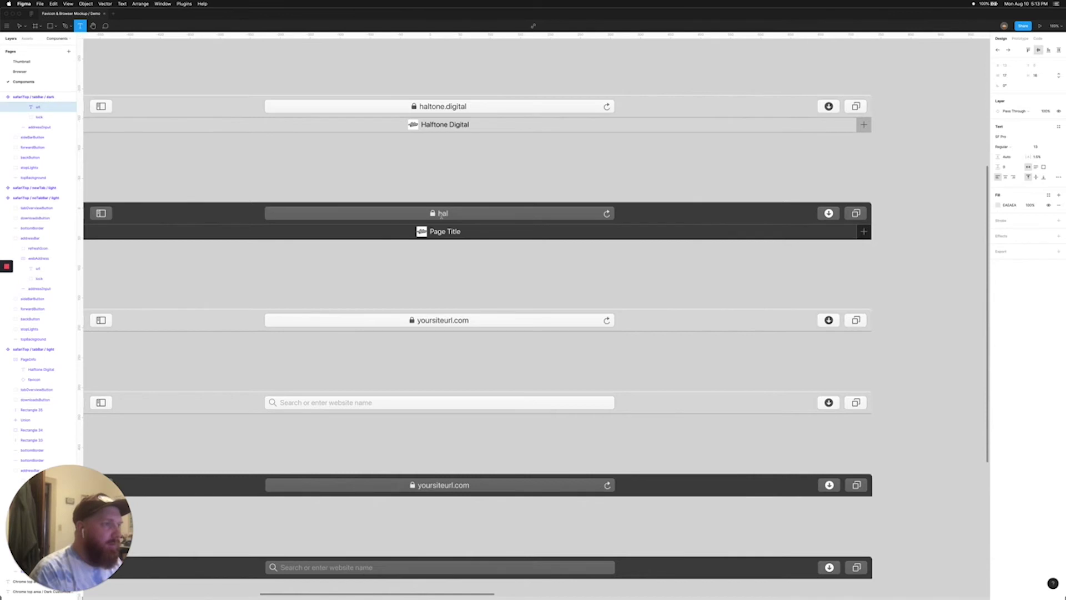
{"action": "type", "text": "ftone.de"}
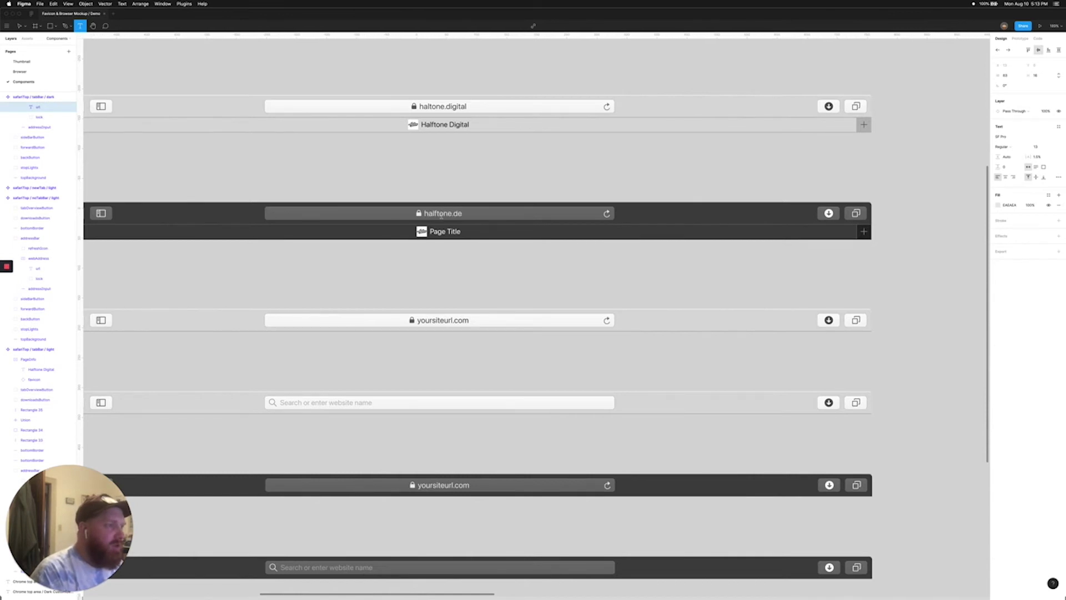
{"action": "type", "text": "s"}
{"action": "key", "text": "BackSpace"}
{"action": "key", "text": "BackSpace"}
{"action": "type", "text": "igital"}
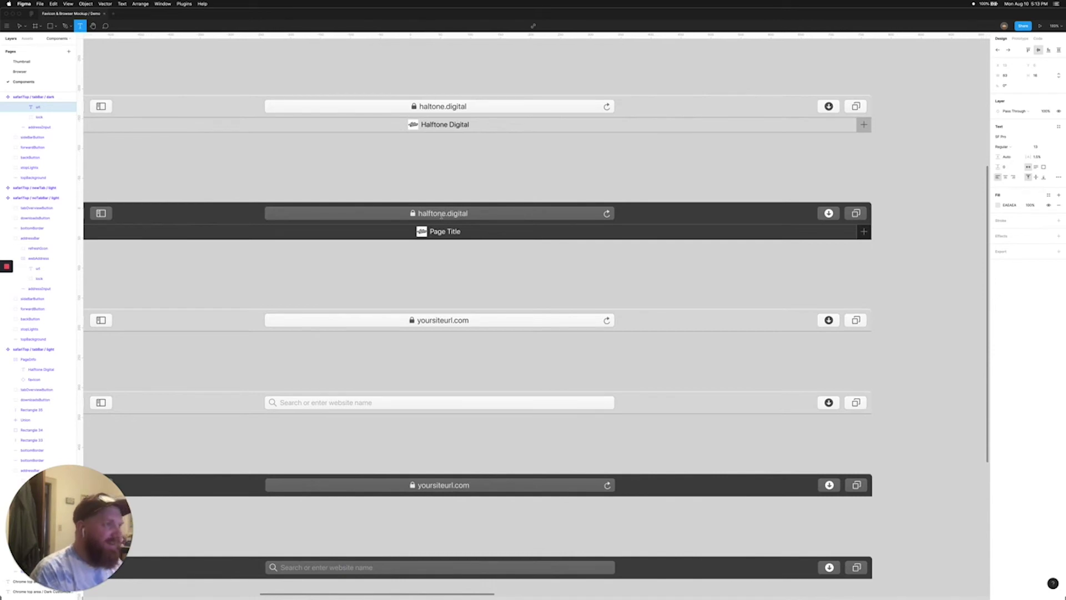
{"action": "double_click", "coordinate": [445, 231]}
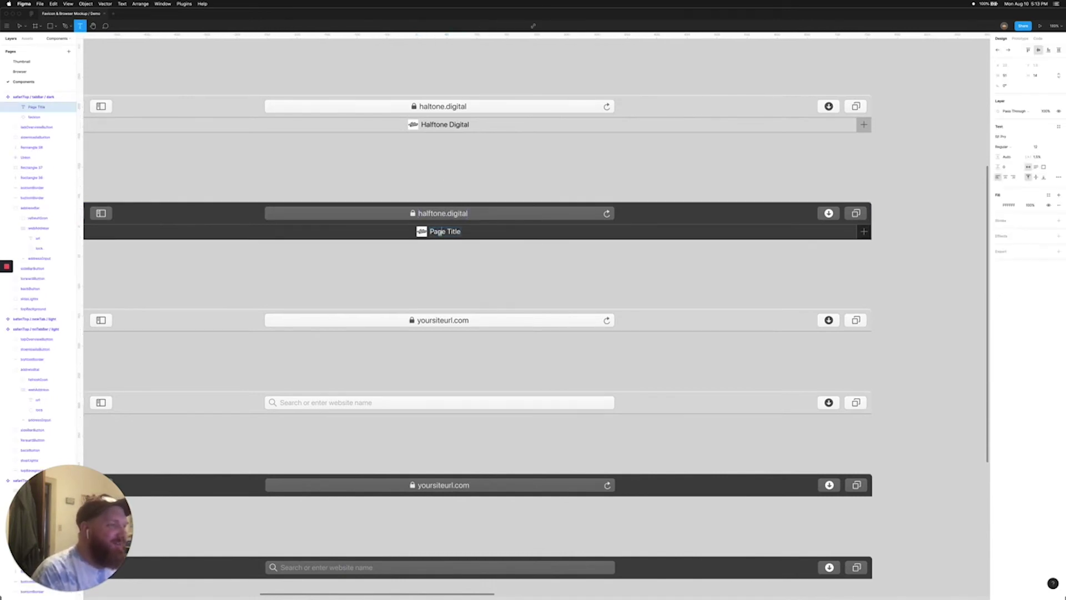
{"action": "type", "text": "halftone"}
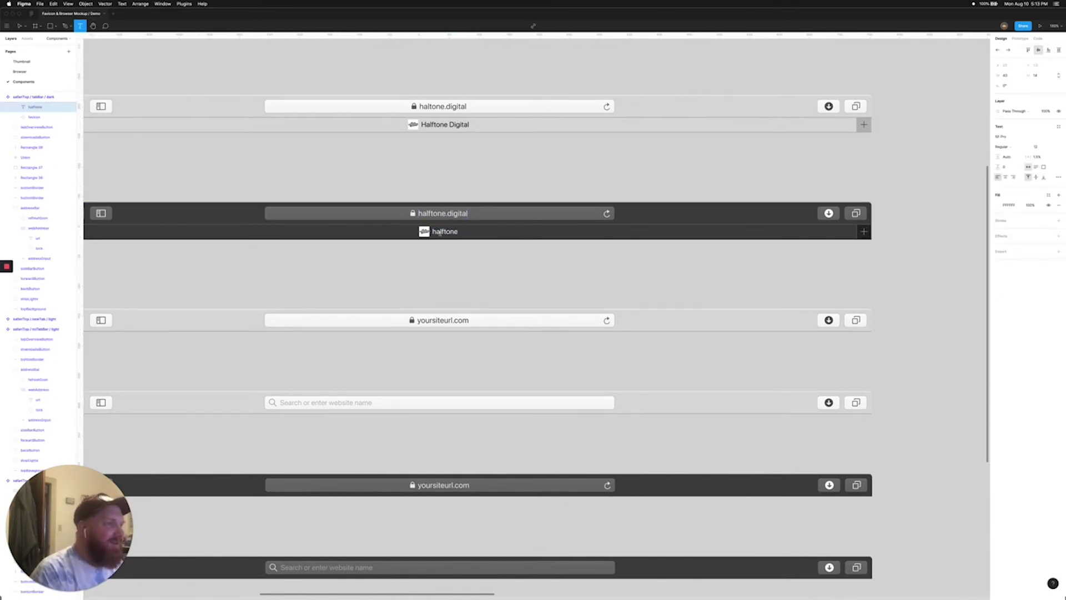
{"action": "type", "text": "Halftone"}
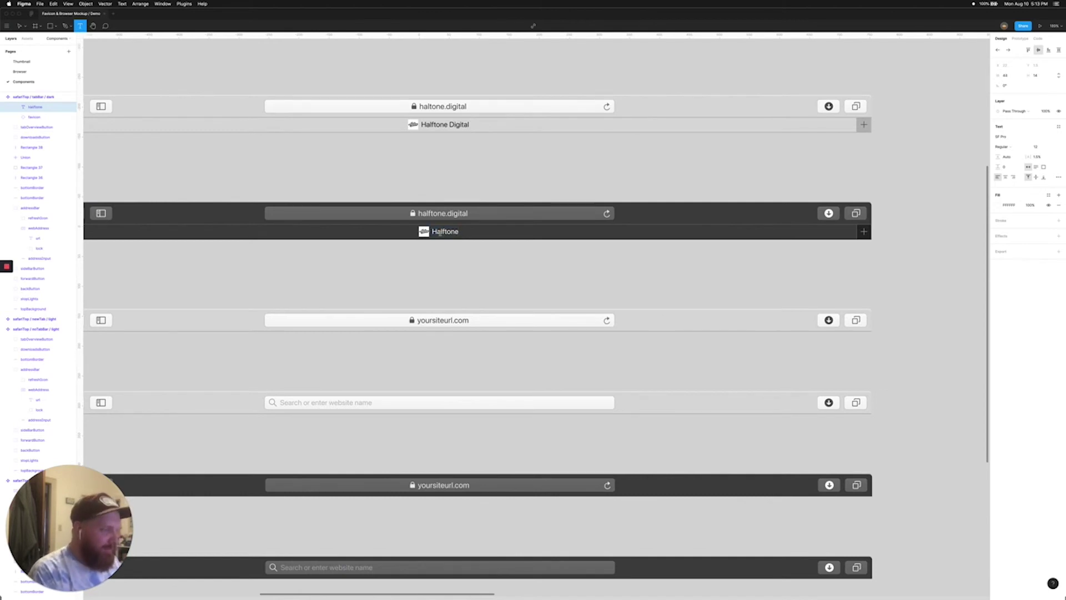
{"action": "type", "text": " Digital"}
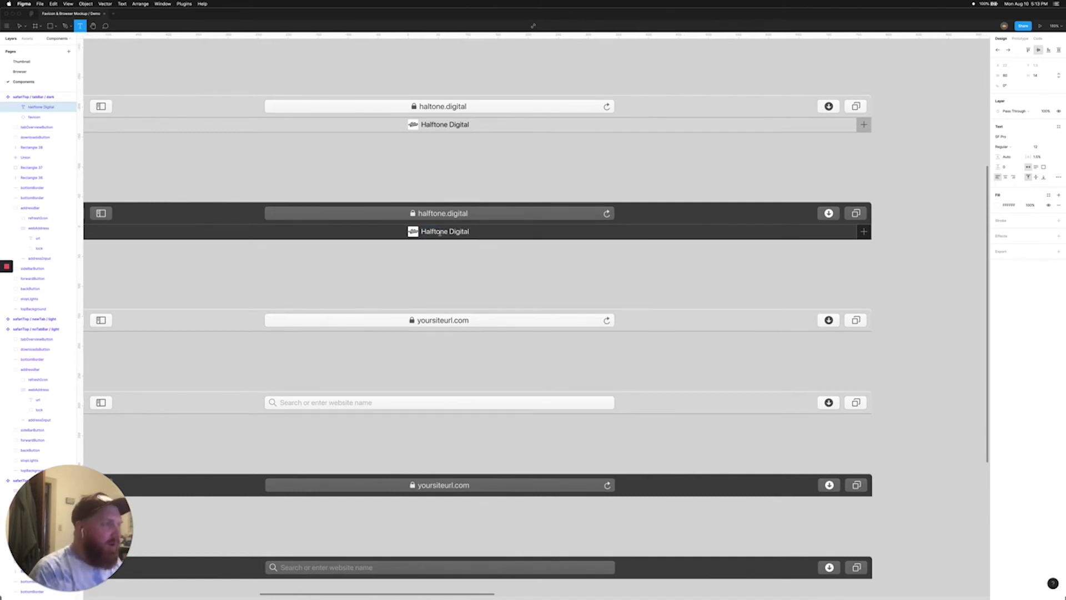
{"action": "key", "text": "Escape"}
{"action": "left_click", "coordinate": [383, 174]}
Change the light no-tab-bar Safari component's address to halftone.digital
{"action": "scroll", "coordinate": [355, 181], "scroll_direction": "left", "scroll_amount": 3}
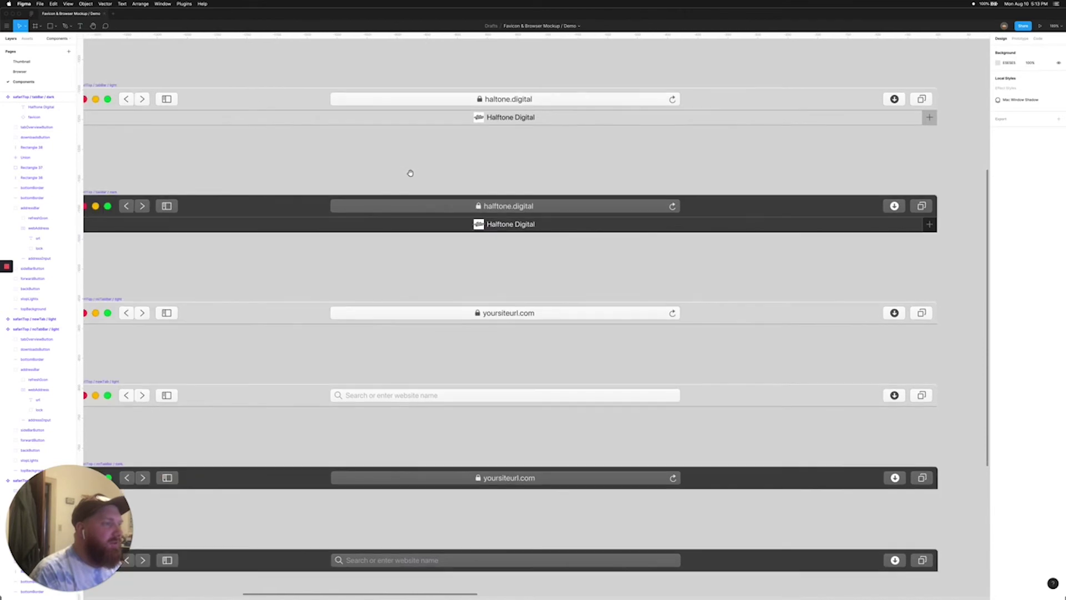
{"action": "scroll", "coordinate": [467, 269], "scroll_direction": "down", "scroll_amount": 5}
{"action": "key", "text": "t"}
{"action": "double_click", "coordinate": [466, 226]}
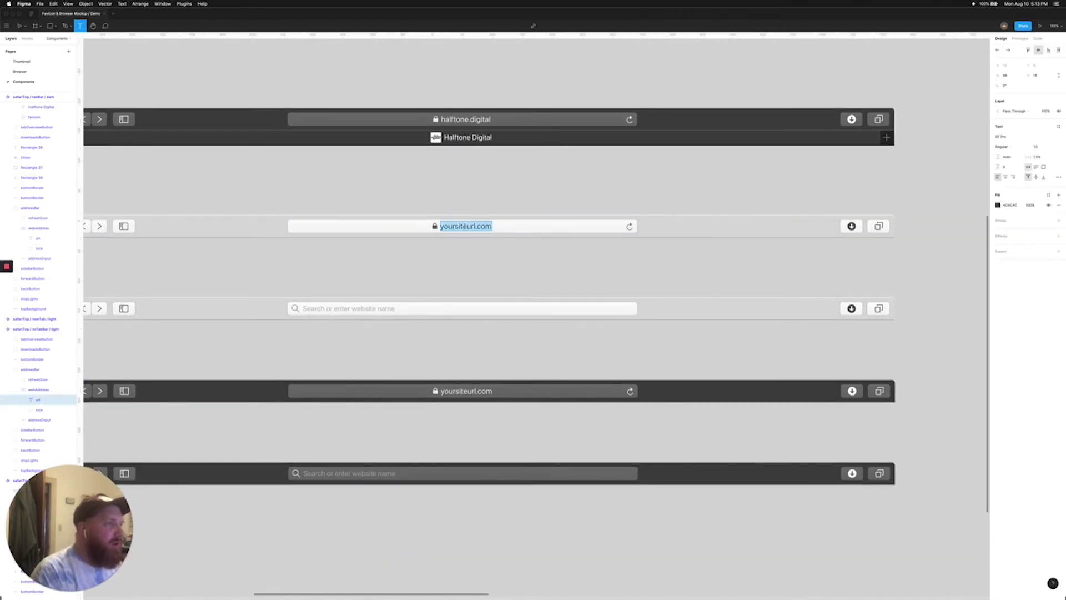
{"action": "type", "text": "halfto"}
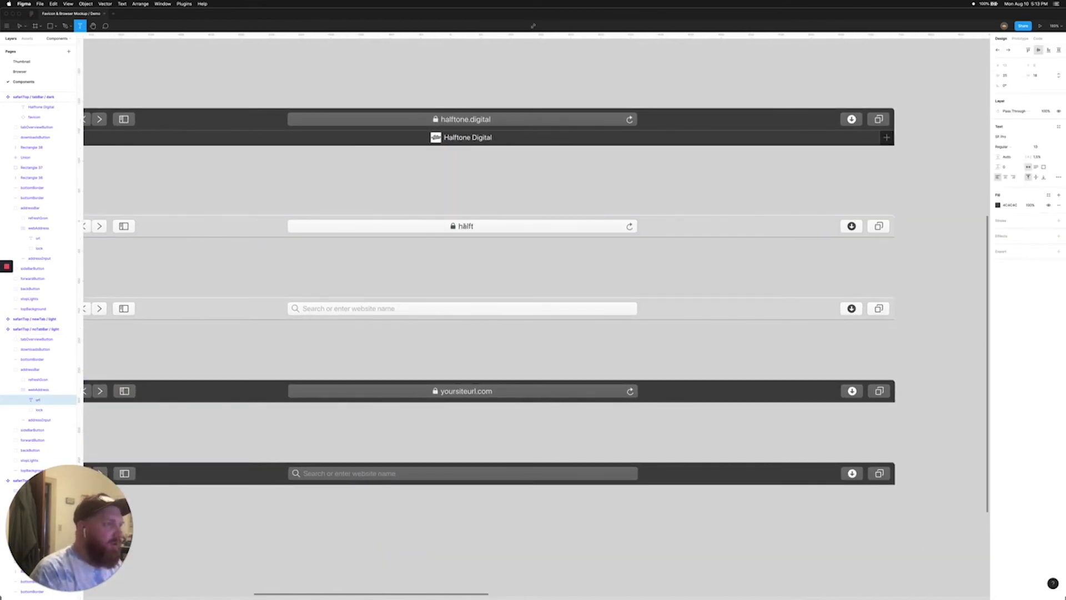
{"action": "type", "text": "ne.digital"}
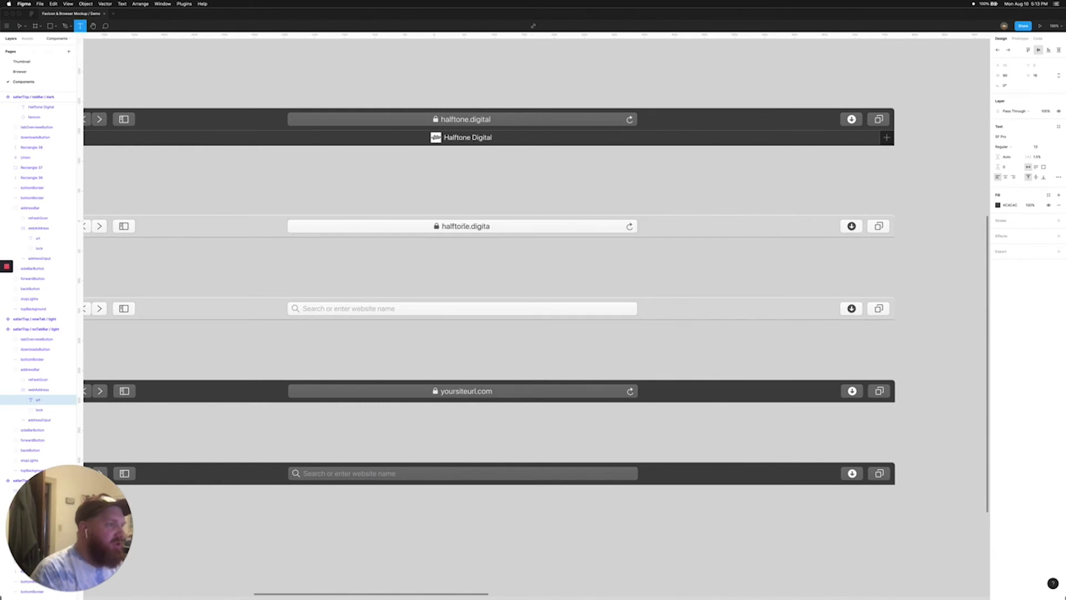
{"action": "key", "text": "Escape"}
Change the dark no-tab-bar Safari address to halftone.digital, then pan to review the elements
{"action": "scroll", "coordinate": [431, 261], "scroll_direction": "down", "scroll_amount": 3}
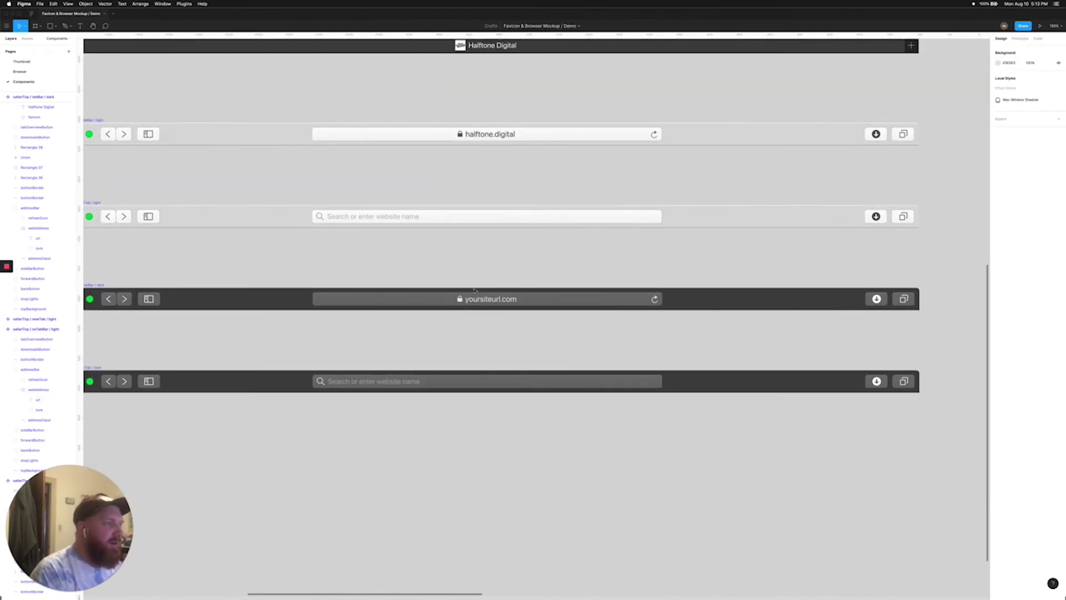
{"action": "key", "text": "t"}
{"action": "left_click", "coordinate": [481, 298]}
{"action": "type", "text": "hal"}
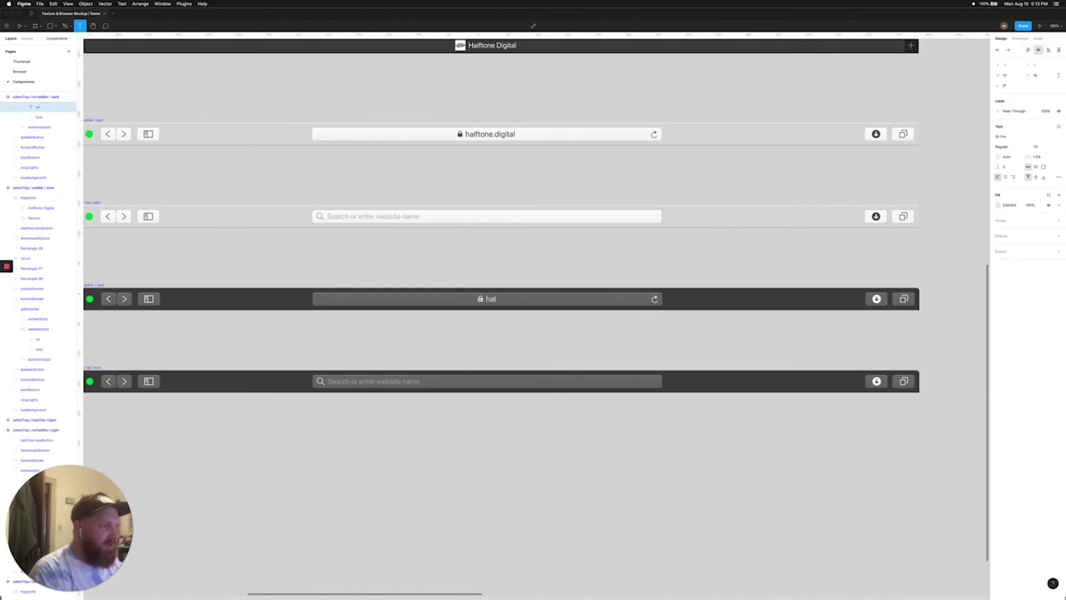
{"action": "type", "text": "ftone.dig"}
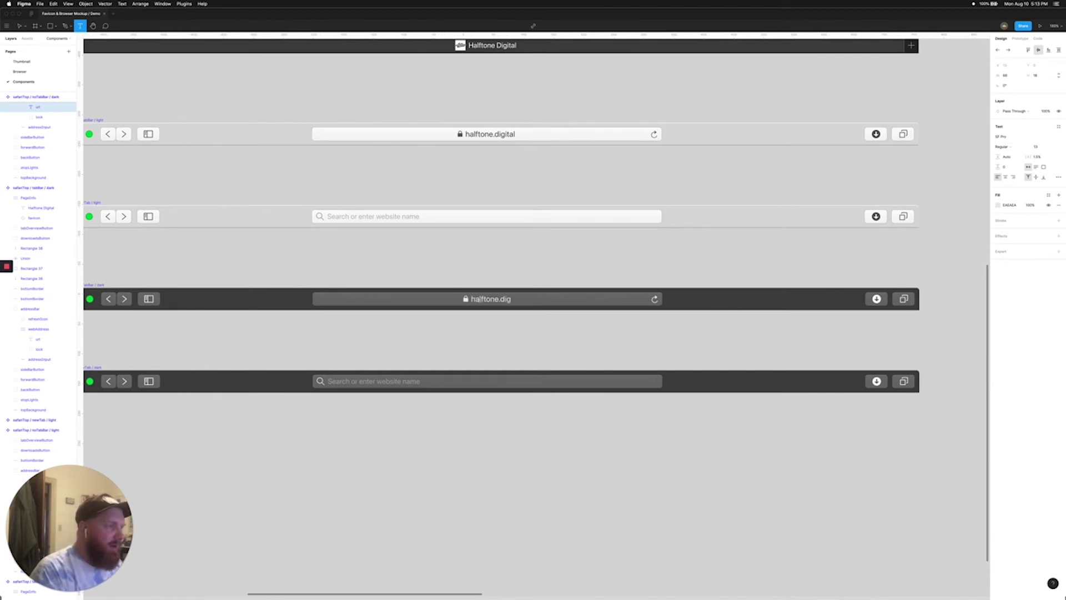
{"action": "type", "text": "ital"}
{"action": "key", "text": "Escape"}
{"action": "left_click", "coordinate": [429, 258]}
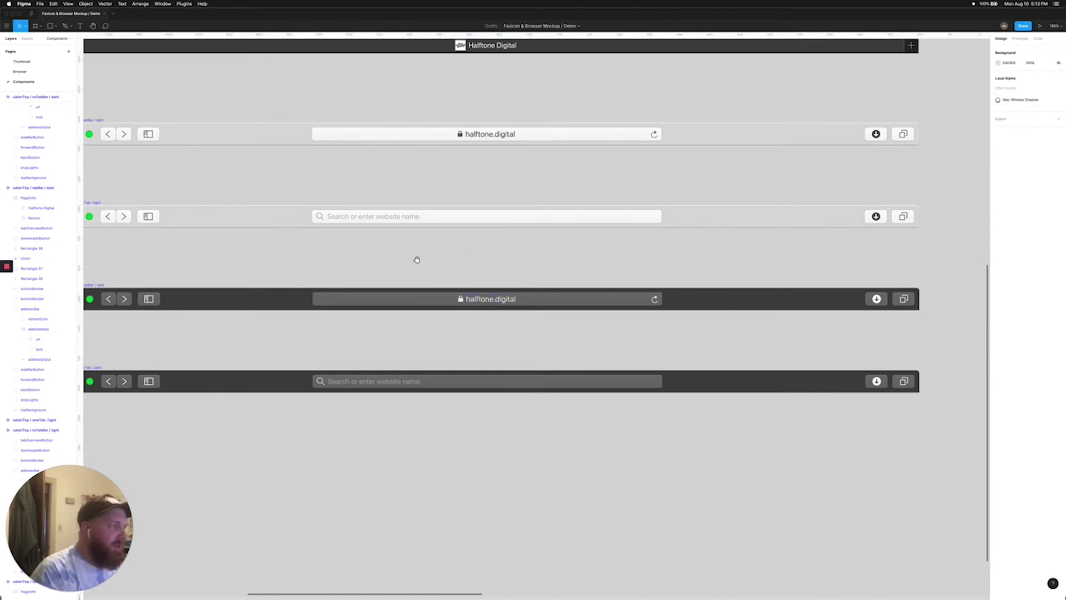
{"action": "scroll", "coordinate": [417, 259], "scroll_direction": "left", "scroll_amount": 3}
{"action": "scroll", "coordinate": [456, 262], "scroll_direction": "down", "scroll_amount": 5}
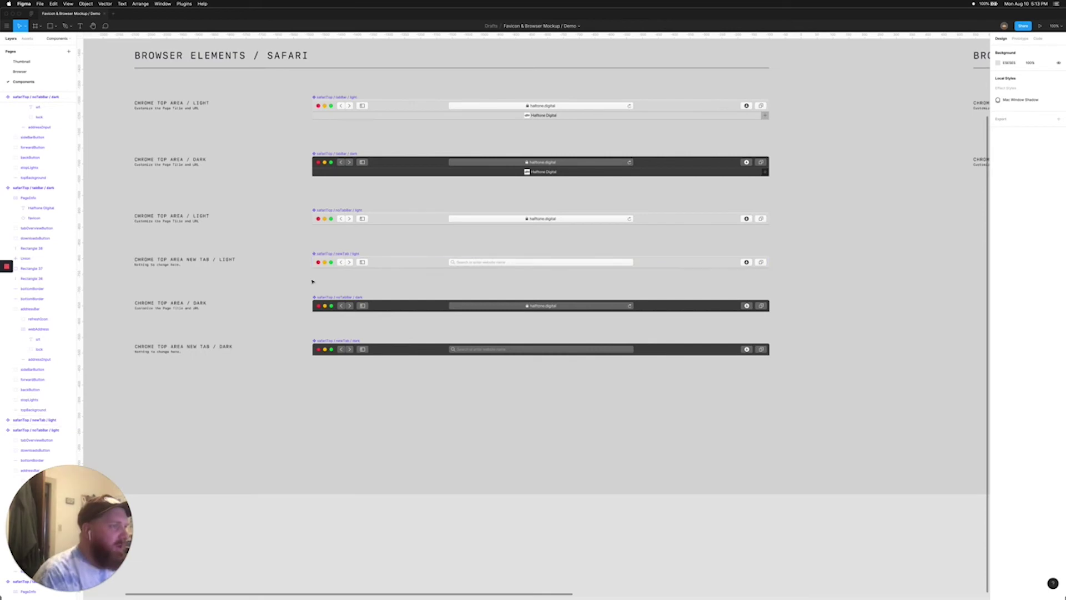
{"action": "scroll", "coordinate": [459, 229], "scroll_direction": "right", "scroll_amount": 5}
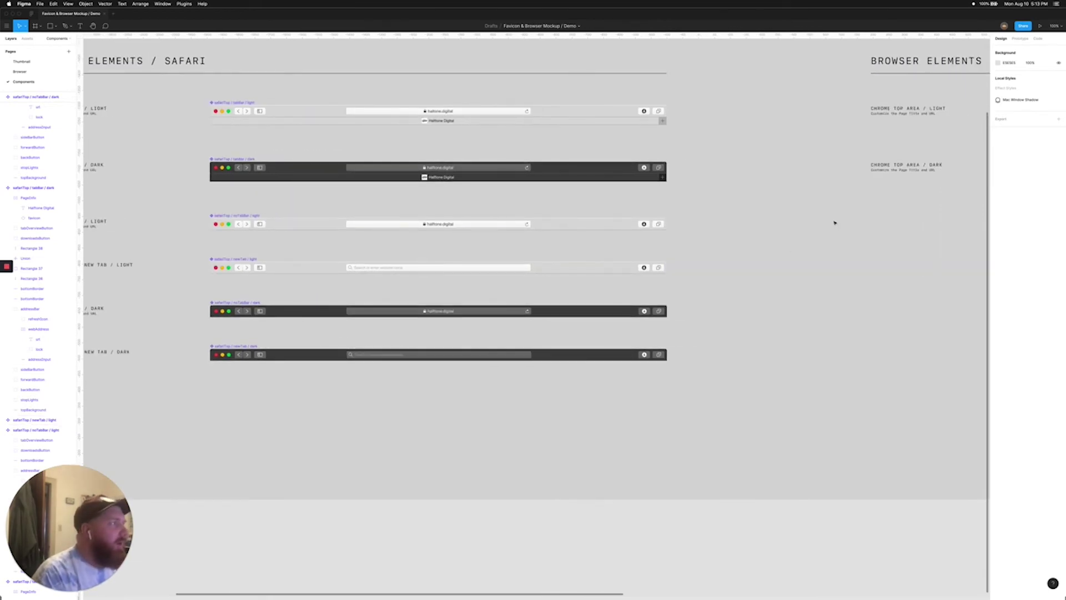
{"action": "scroll", "coordinate": [834, 223], "scroll_direction": "right", "scroll_amount": 5}
{"action": "scroll", "coordinate": [609, 254], "scroll_direction": "right", "scroll_amount": 5}
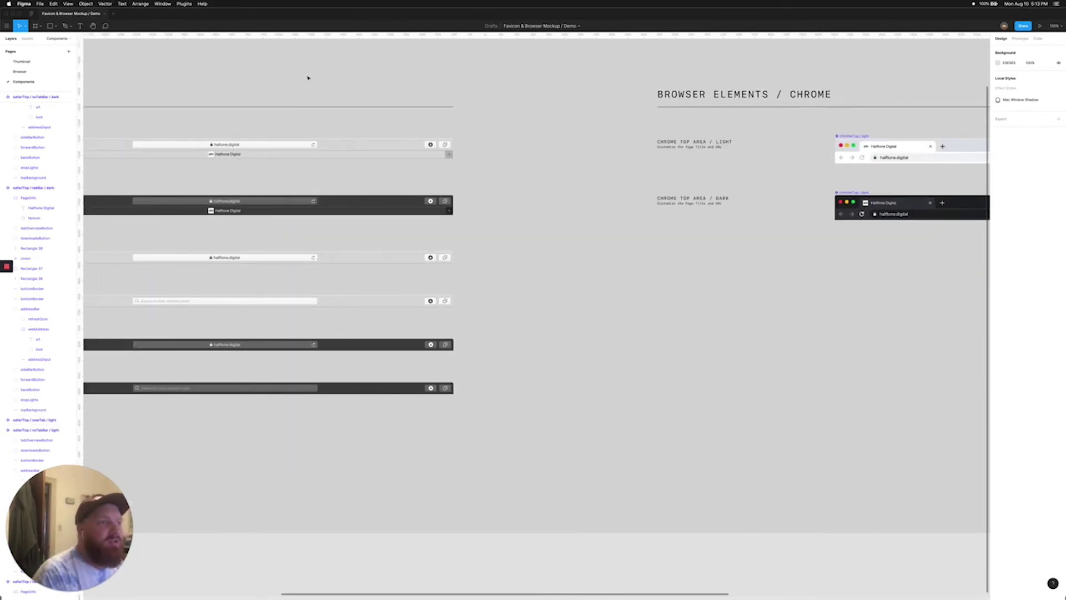
{"action": "scroll", "coordinate": [322, 82], "scroll_direction": "left", "scroll_amount": 3}
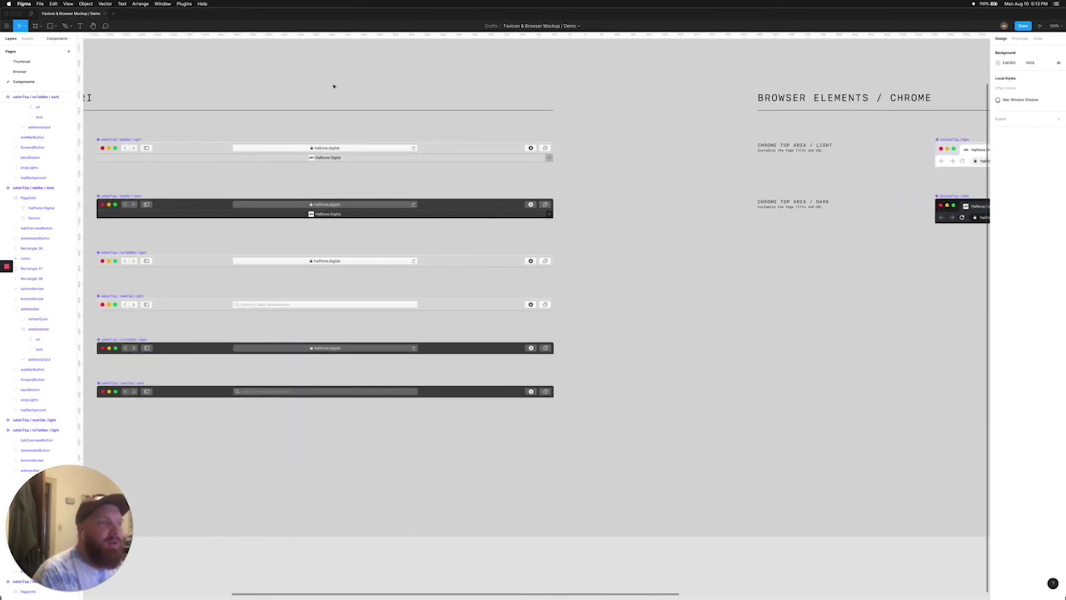
Go to the Browser page and zoom onto the Safari New Tab / Light mockup
{"action": "left_click", "coordinate": [19, 72]}
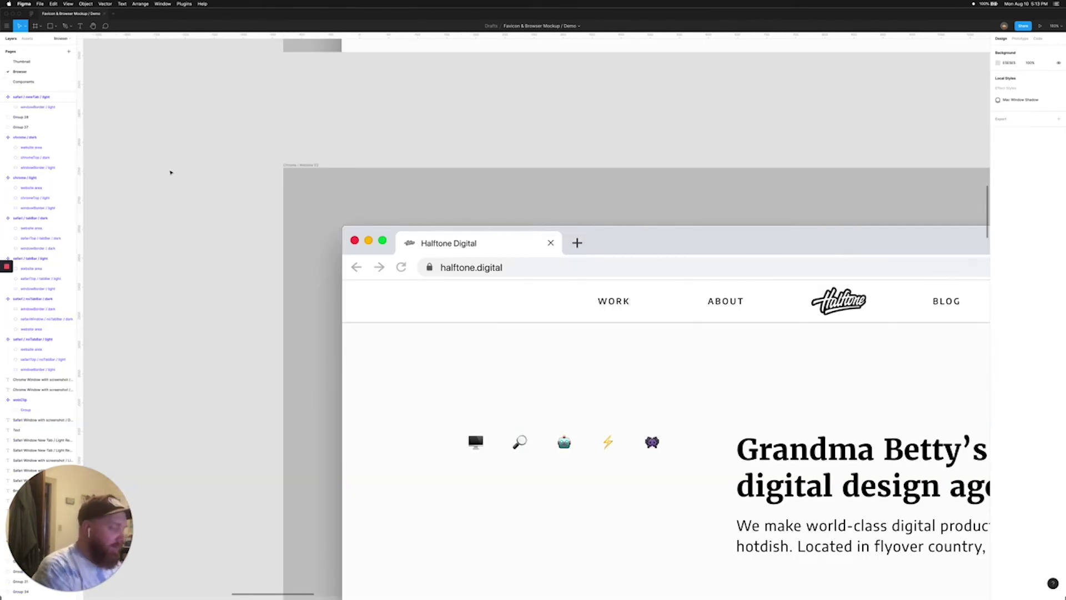
{"action": "key", "text": "minus"}
{"action": "scroll", "coordinate": [219, 175], "scroll_direction": "down", "scroll_amount": 3}
{"action": "scroll", "coordinate": [220, 175], "scroll_direction": "right", "scroll_amount": 4}
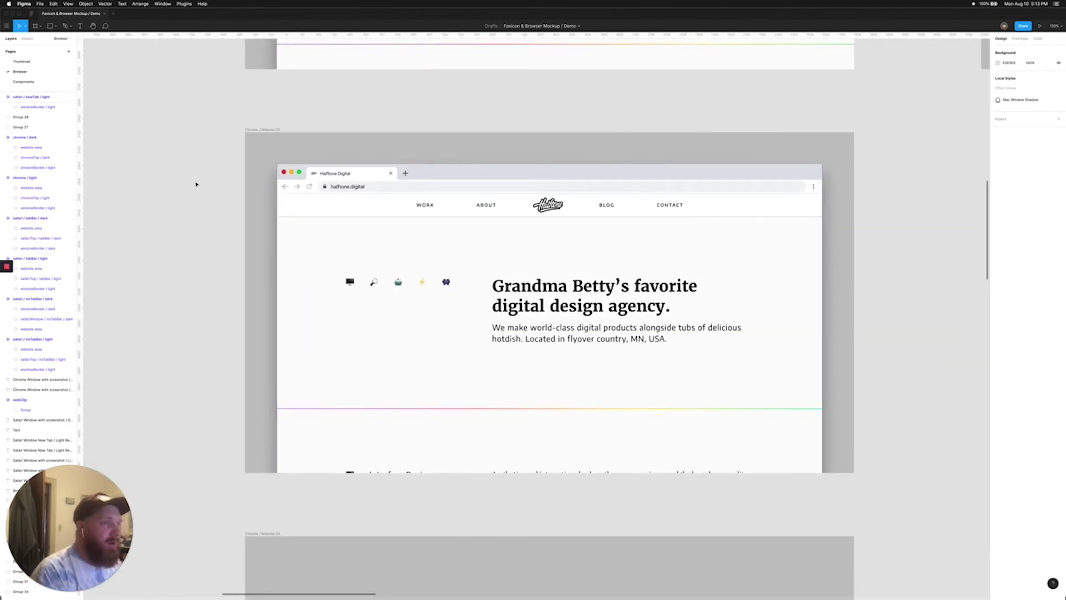
{"action": "scroll", "coordinate": [248, 179], "scroll_direction": "left", "scroll_amount": 2}
{"action": "key", "text": "minus"}
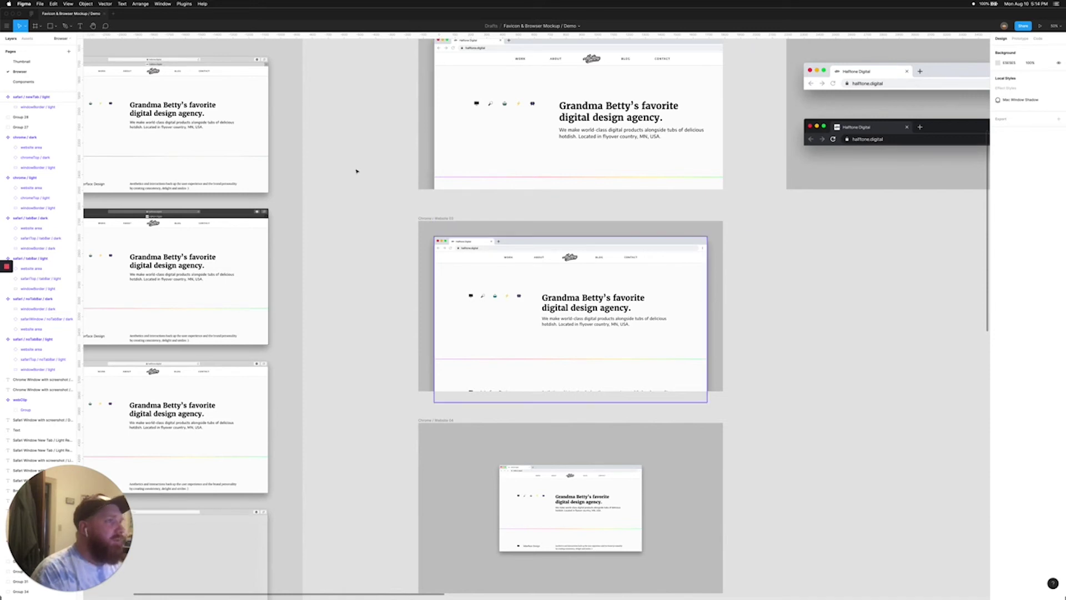
{"action": "scroll", "coordinate": [358, 427], "scroll_direction": "down", "scroll_amount": 5}
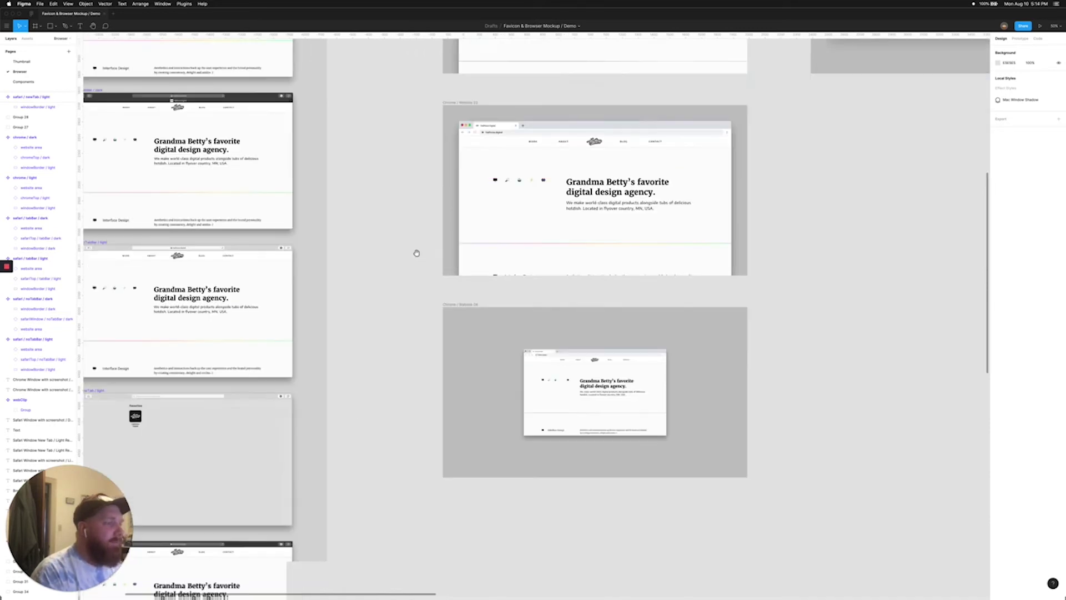
{"action": "scroll", "coordinate": [383, 295], "scroll_direction": "down", "scroll_amount": 3}
{"action": "scroll", "coordinate": [634, 217], "scroll_direction": "left", "scroll_amount": 5}
{"action": "scroll", "coordinate": [638, 289], "scroll_direction": "down", "scroll_amount": 3}
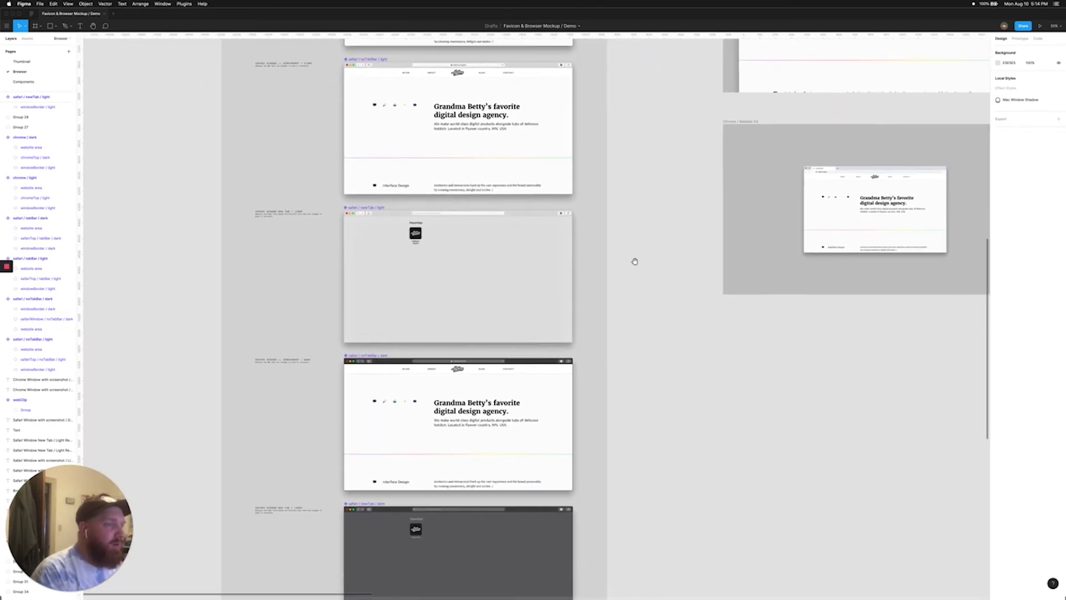
{"action": "left_click_drag", "start_coordinate": [217, 143], "coordinate": [596, 316]}
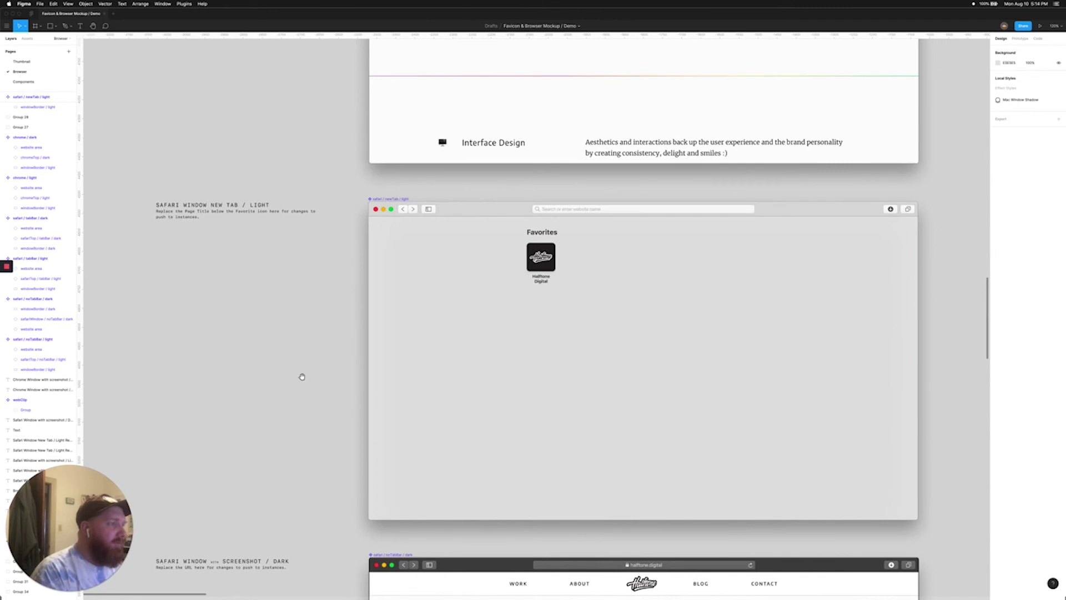
Replace the Favorites tile's 'Page Title' label with 'Halftone Digital' in the dark new-tab mockup
{"action": "scroll", "coordinate": [289, 288], "scroll_direction": "down", "scroll_amount": 5}
{"action": "scroll", "coordinate": [274, 200], "scroll_direction": "down", "scroll_amount": 2}
{"action": "scroll", "coordinate": [412, 385], "scroll_direction": "down", "scroll_amount": 5}
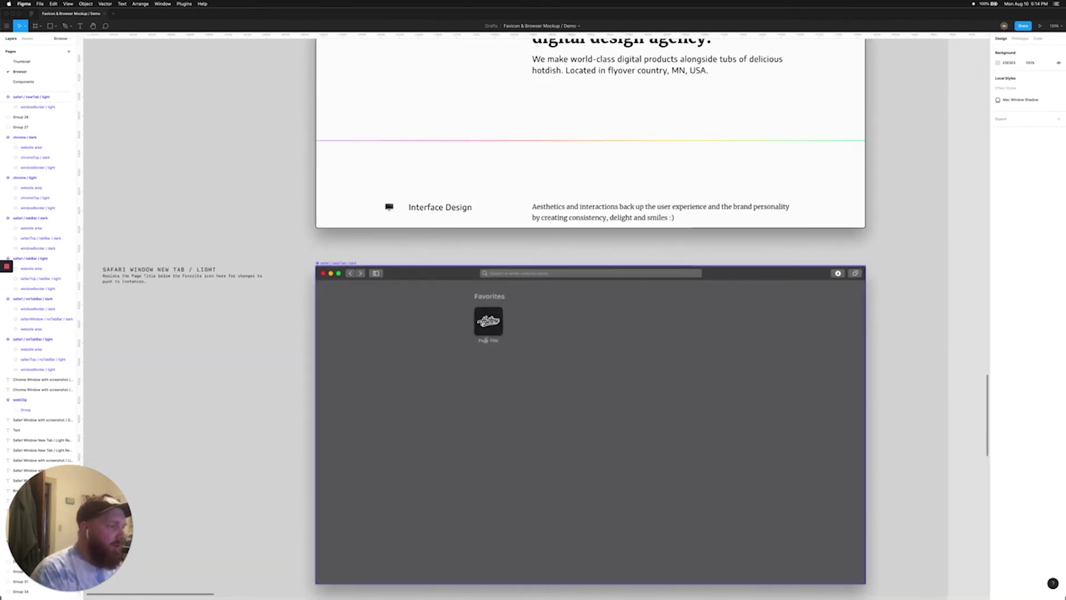
{"action": "key", "text": "t"}
{"action": "left_click", "coordinate": [488, 340]}
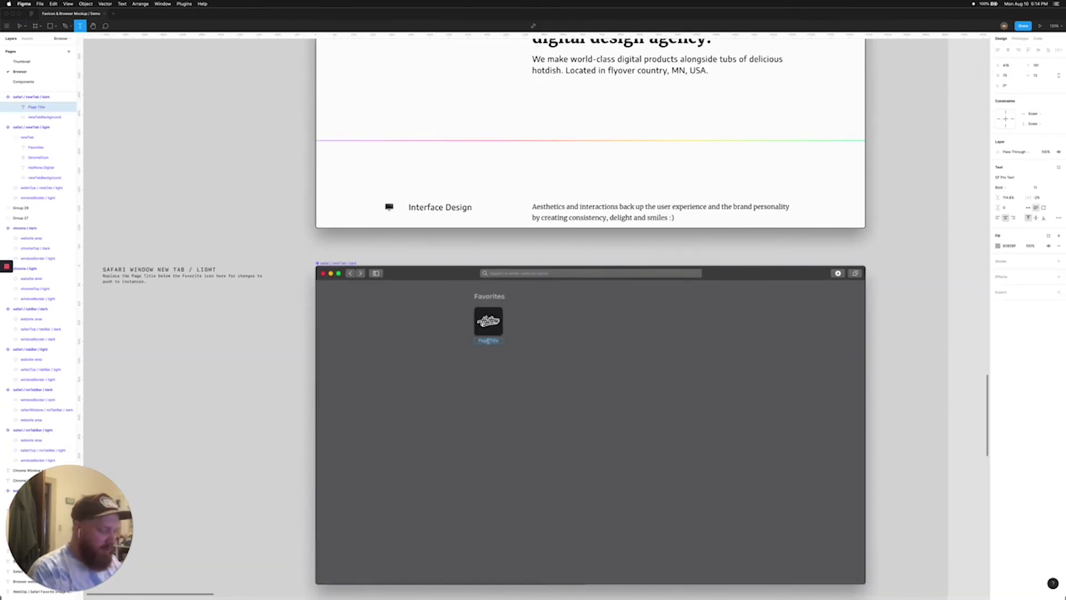
{"action": "key", "text": "BackSpace"}
{"action": "type", "text": "Hotdish Dig"}
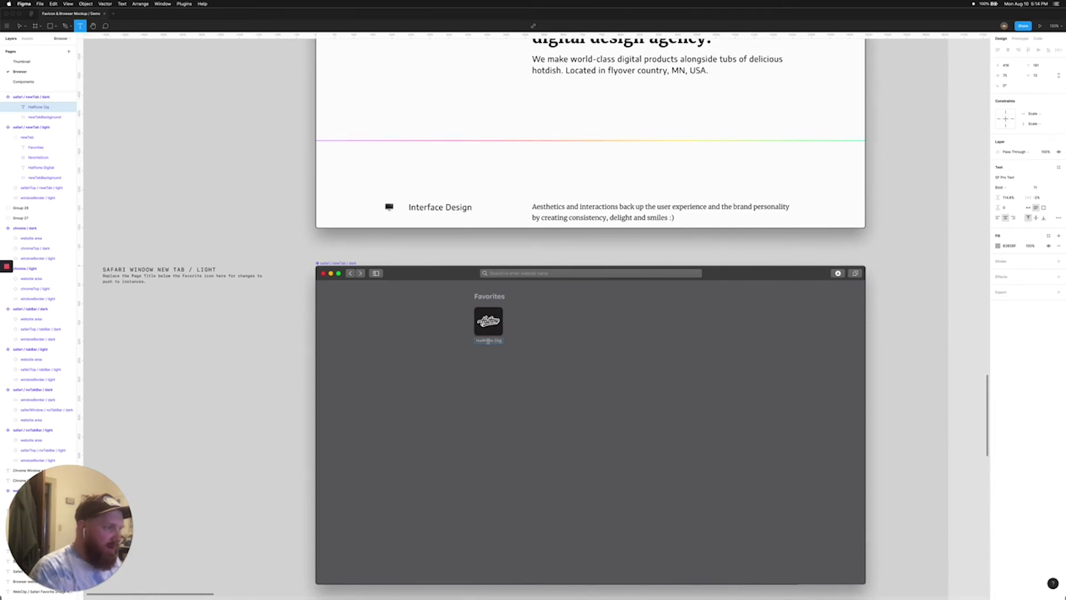
{"action": "type", "text": "ital"}
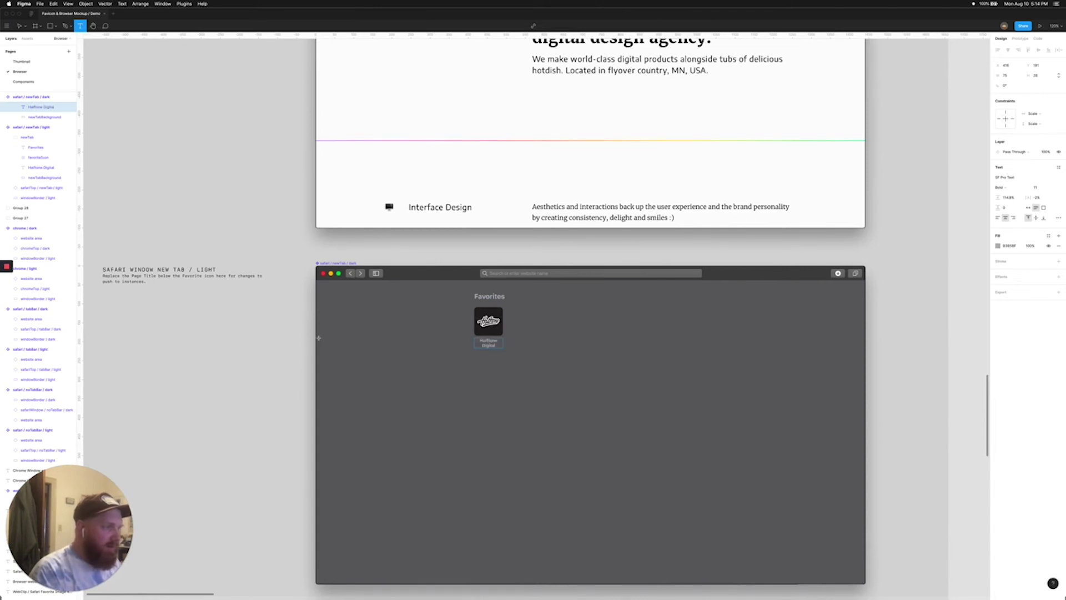
{"action": "key", "text": "Escape"}
{"action": "key", "text": "Escape"}
Zoom out and pan across the Safari New Tab / Favorites presentation frames
{"action": "key", "text": "minus"}
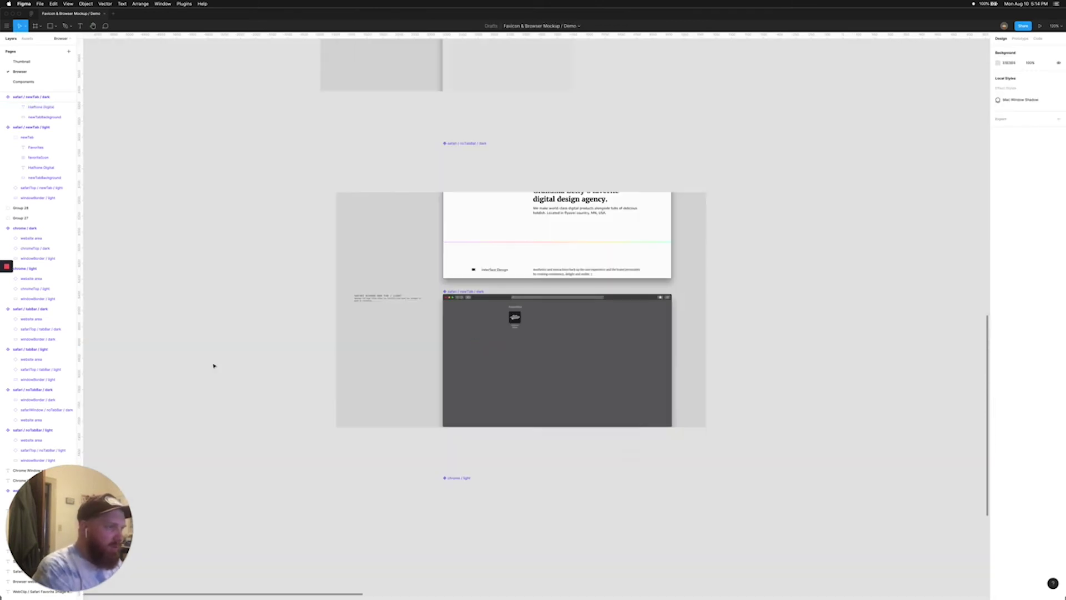
{"action": "scroll", "coordinate": [215, 364], "scroll_direction": "down", "scroll_amount": 3}
{"action": "key", "text": "minus"}
{"action": "scroll", "coordinate": [271, 428], "scroll_direction": "right", "scroll_amount": 5}
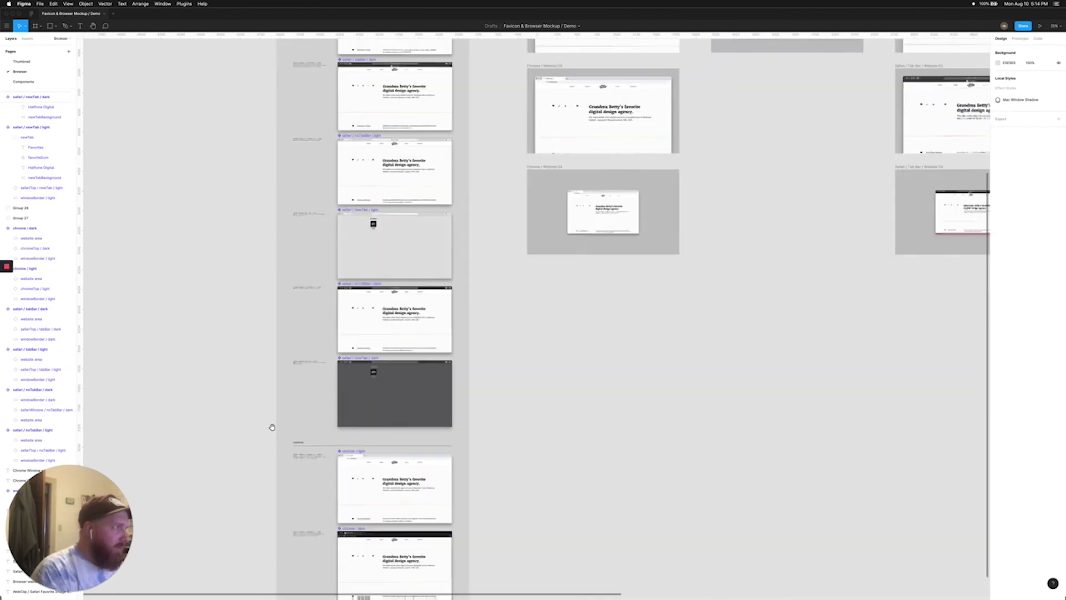
{"action": "scroll", "coordinate": [454, 363], "scroll_direction": "up", "scroll_amount": 3}
{"action": "scroll", "coordinate": [630, 376], "scroll_direction": "right", "scroll_amount": 3}
{"action": "scroll", "coordinate": [631, 376], "scroll_direction": "up", "scroll_amount": 1}
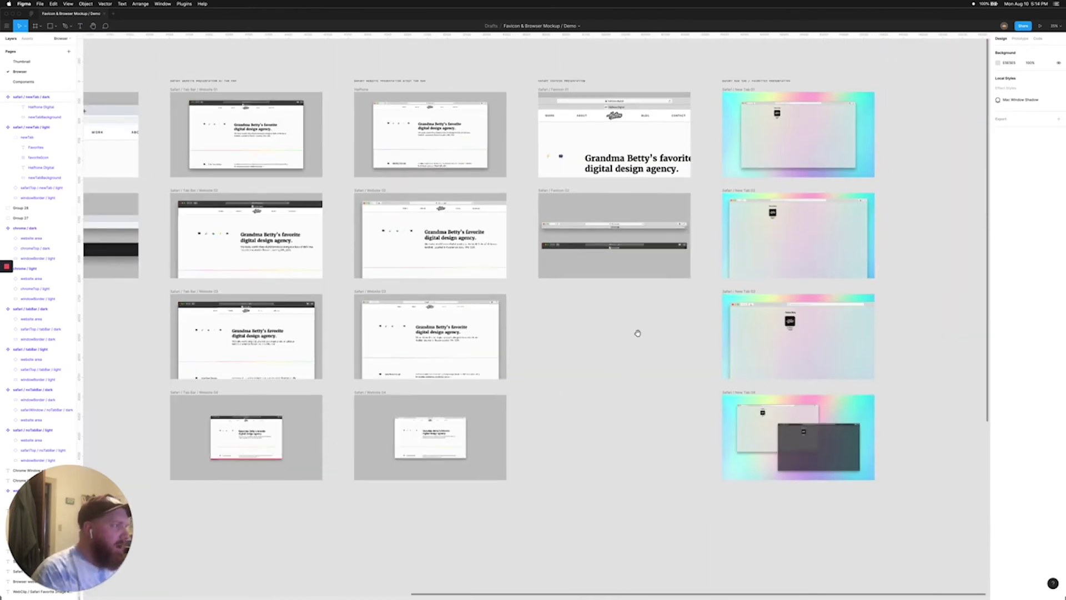
{"action": "scroll", "coordinate": [398, 360], "scroll_direction": "right", "scroll_amount": 2}
{"action": "scroll", "coordinate": [398, 359], "scroll_direction": "right", "scroll_amount": 3}
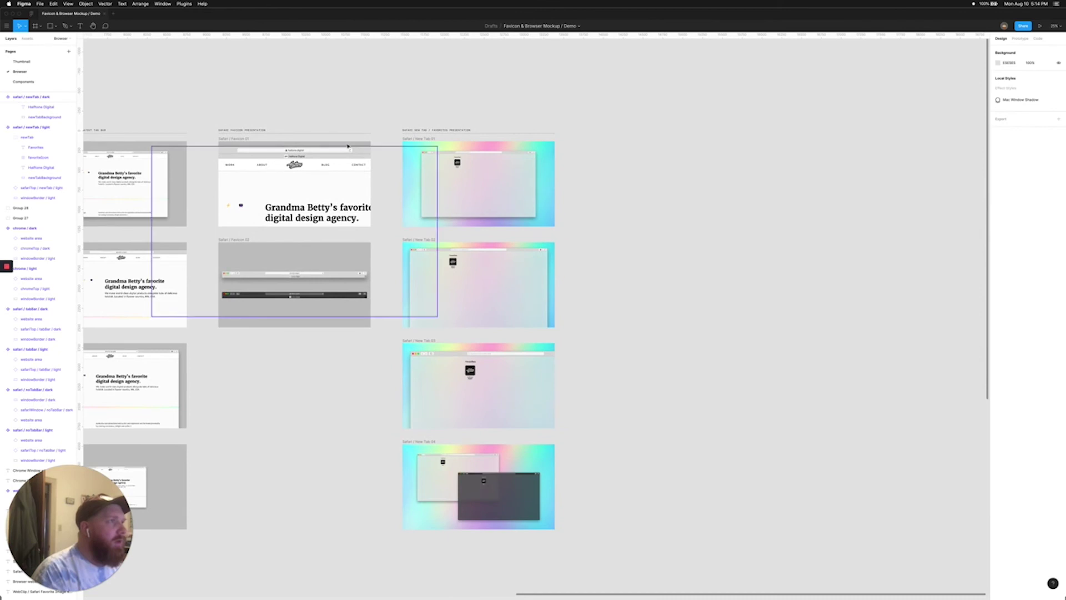
{"action": "scroll", "coordinate": [678, 312], "scroll_direction": "up", "scroll_amount": 3}
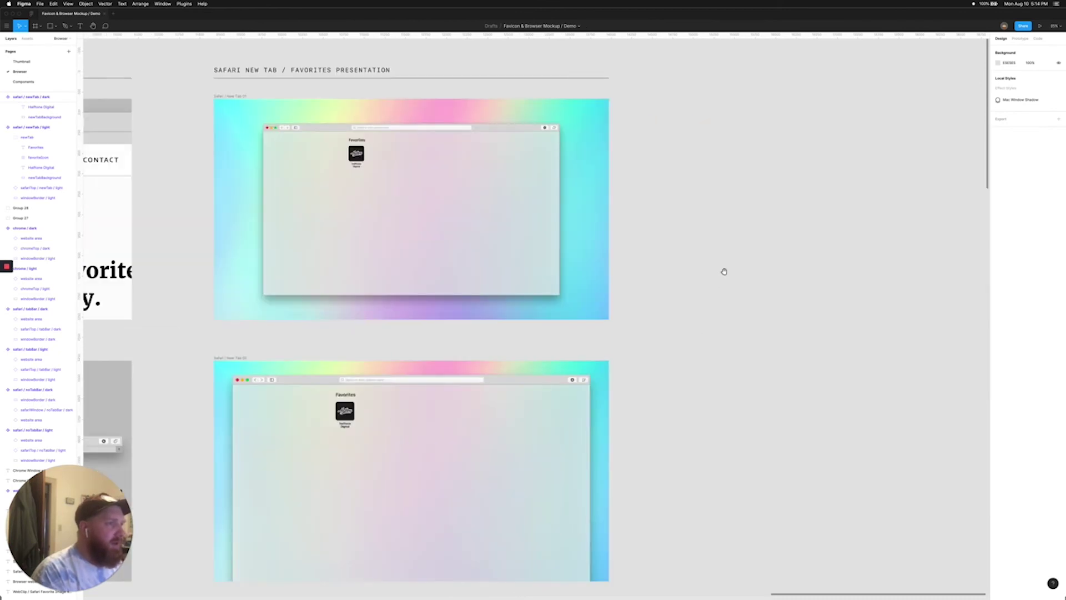
{"action": "scroll", "coordinate": [771, 300], "scroll_direction": "left", "scroll_amount": 2}
{"action": "scroll", "coordinate": [771, 299], "scroll_direction": "up", "scroll_amount": 1}
{"action": "scroll", "coordinate": [771, 300], "scroll_direction": "left", "scroll_amount": 3}
{"action": "scroll", "coordinate": [771, 300], "scroll_direction": "up", "scroll_amount": 1}
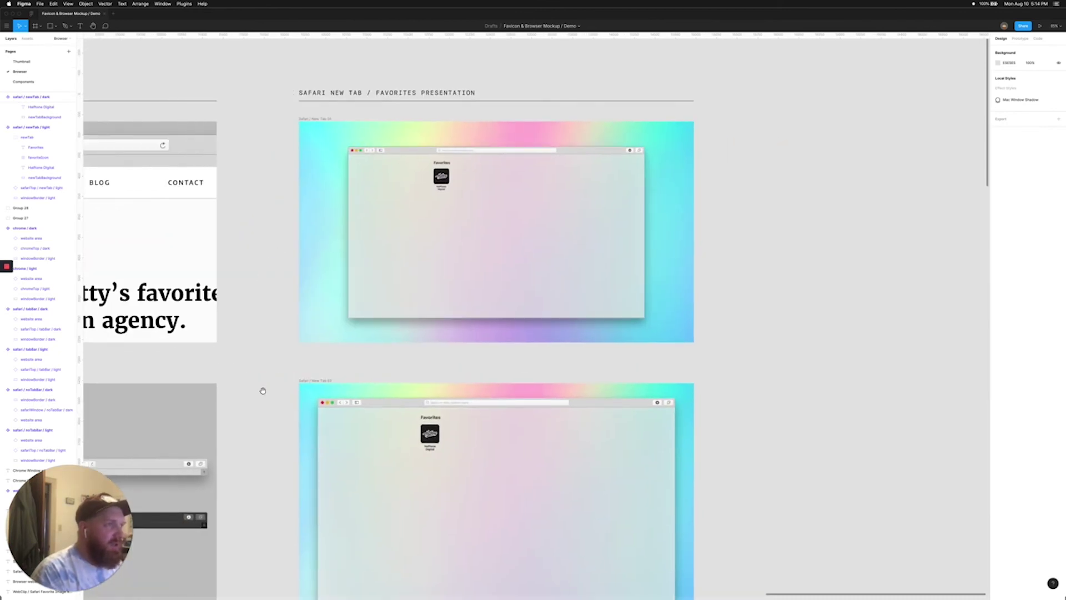
{"action": "left_click_drag", "start_coordinate": [262, 391], "coordinate": [272, 147]}
{"action": "scroll", "coordinate": [281, 233], "scroll_direction": "down", "scroll_amount": 4}
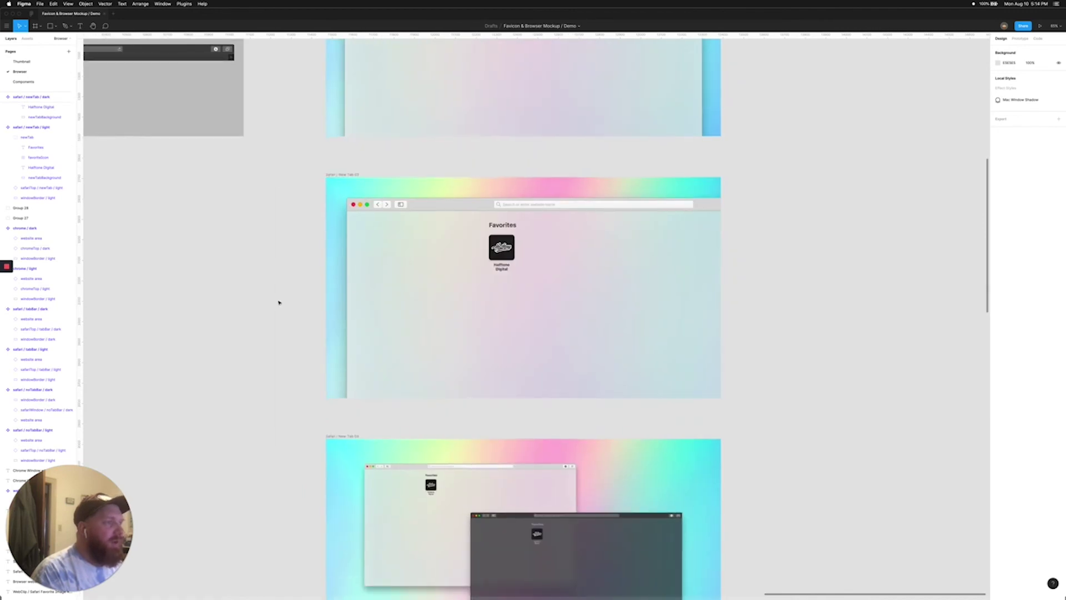
{"action": "scroll", "coordinate": [257, 197], "scroll_direction": "down", "scroll_amount": 4}
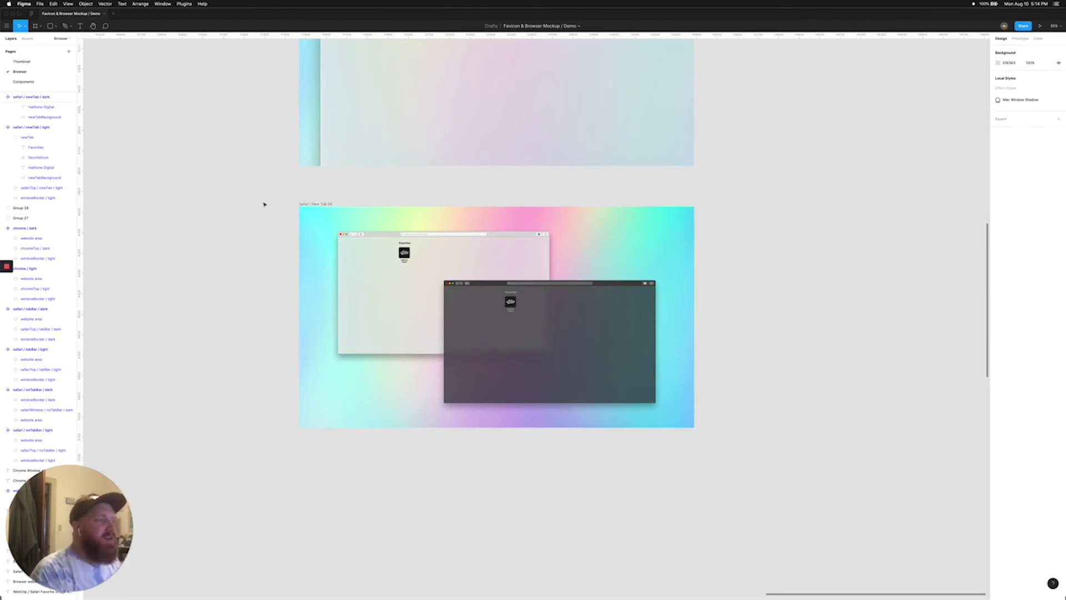
Inspect the New Tab 04 presentation frame, then scroll back up the presentation column
{"action": "left_click", "coordinate": [327, 224]}
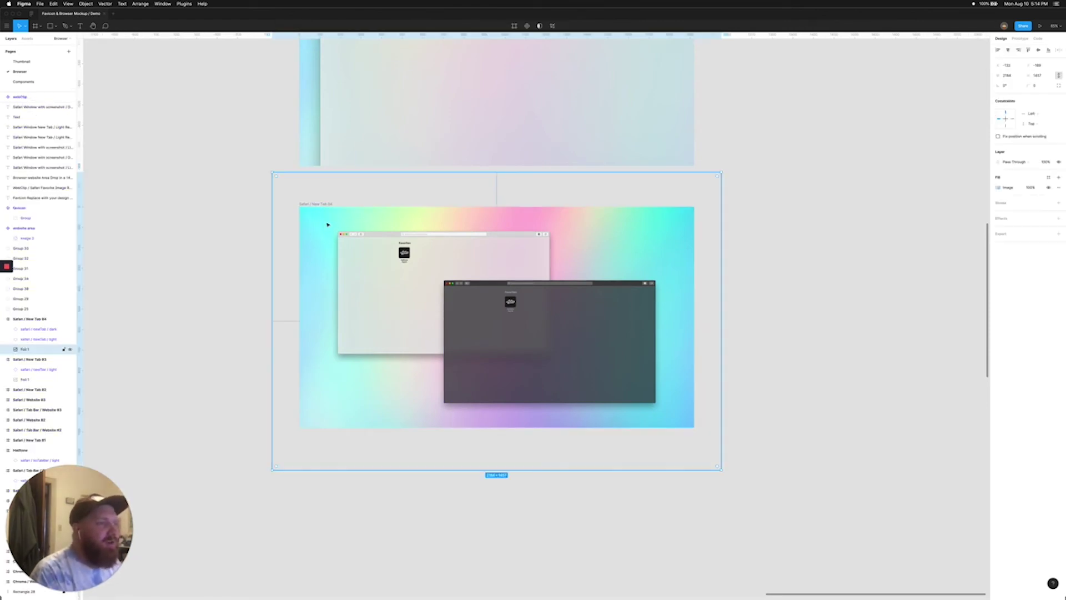
{"action": "left_click", "coordinate": [186, 203]}
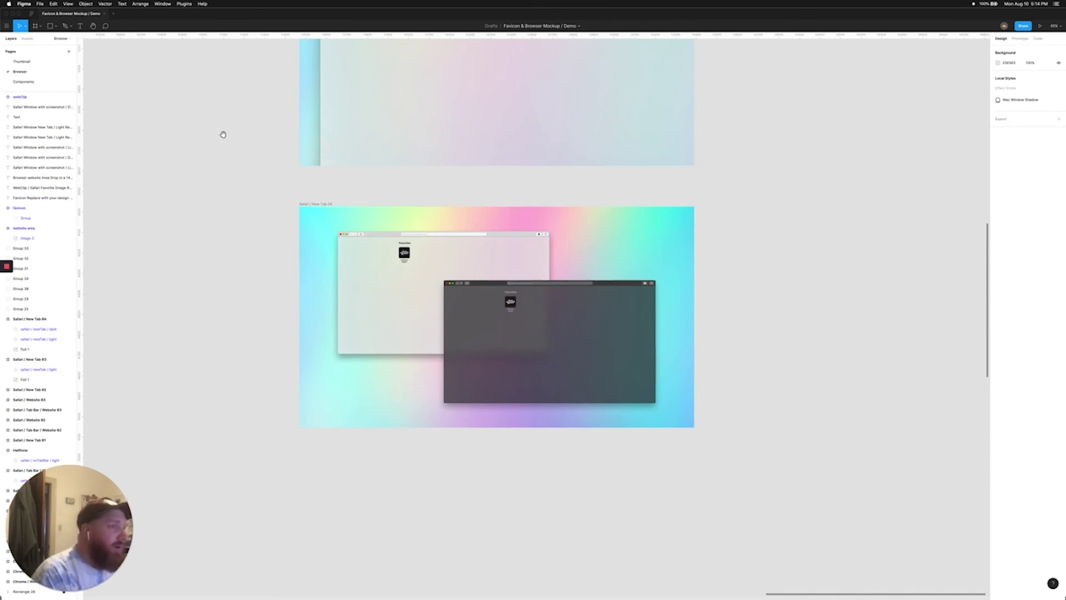
{"action": "scroll", "coordinate": [276, 309], "scroll_direction": "up", "scroll_amount": 3}
{"action": "scroll", "coordinate": [281, 311], "scroll_direction": "up", "scroll_amount": 4}
{"action": "scroll", "coordinate": [323, 429], "scroll_direction": "up", "scroll_amount": 2}
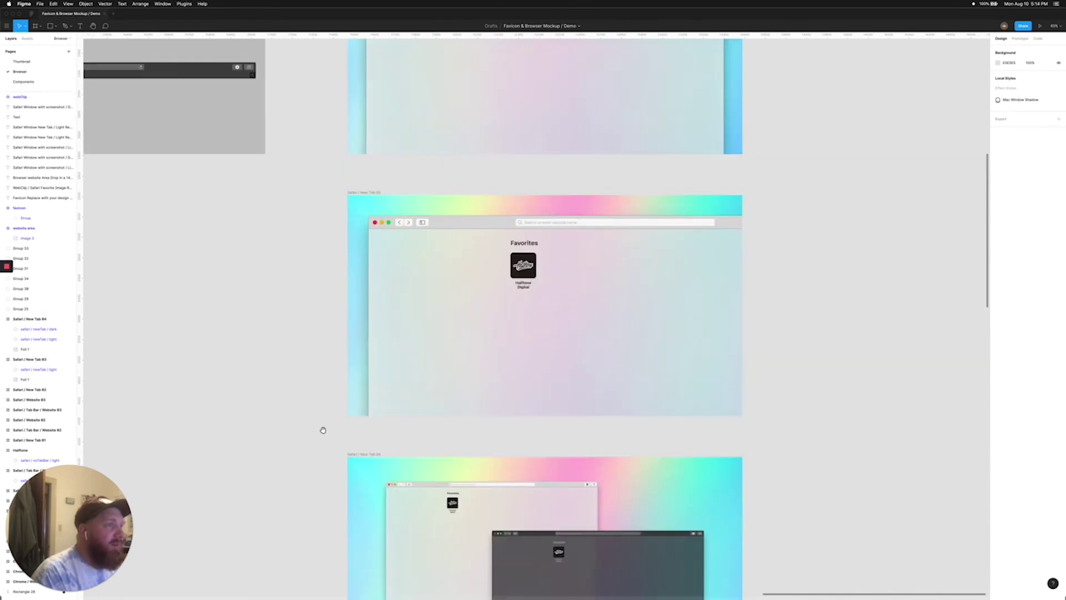
{"action": "scroll", "coordinate": [311, 333], "scroll_direction": "up", "scroll_amount": 4}
{"action": "scroll", "coordinate": [294, 250], "scroll_direction": "up", "scroll_amount": 4}
{"action": "scroll", "coordinate": [314, 261], "scroll_direction": "up", "scroll_amount": 1}
{"action": "scroll", "coordinate": [327, 333], "scroll_direction": "up", "scroll_amount": 2}
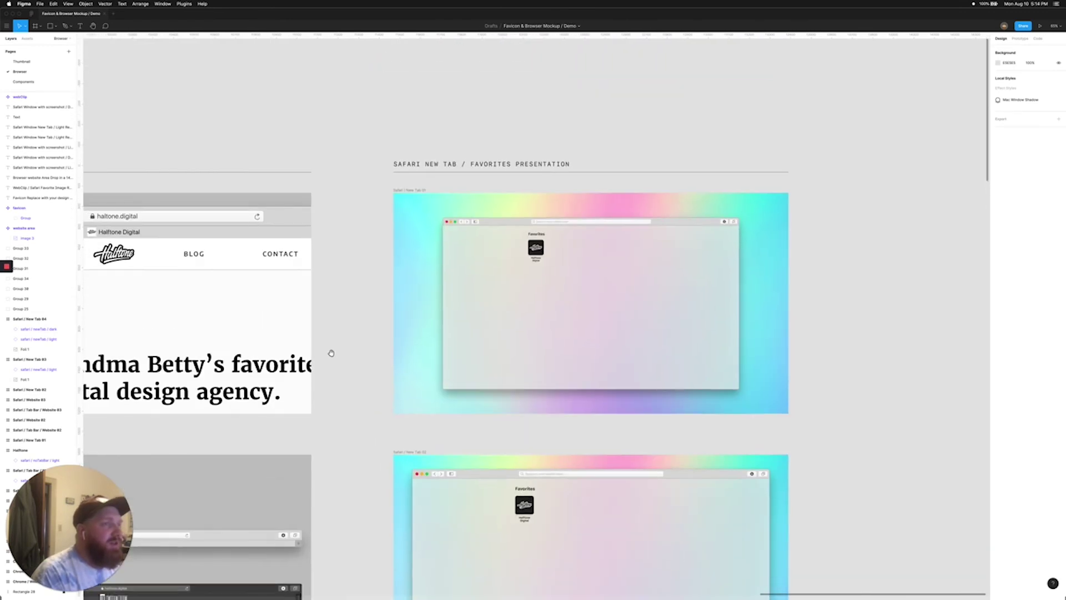
{"action": "scroll", "coordinate": [344, 294], "scroll_direction": "right", "scroll_amount": 3}
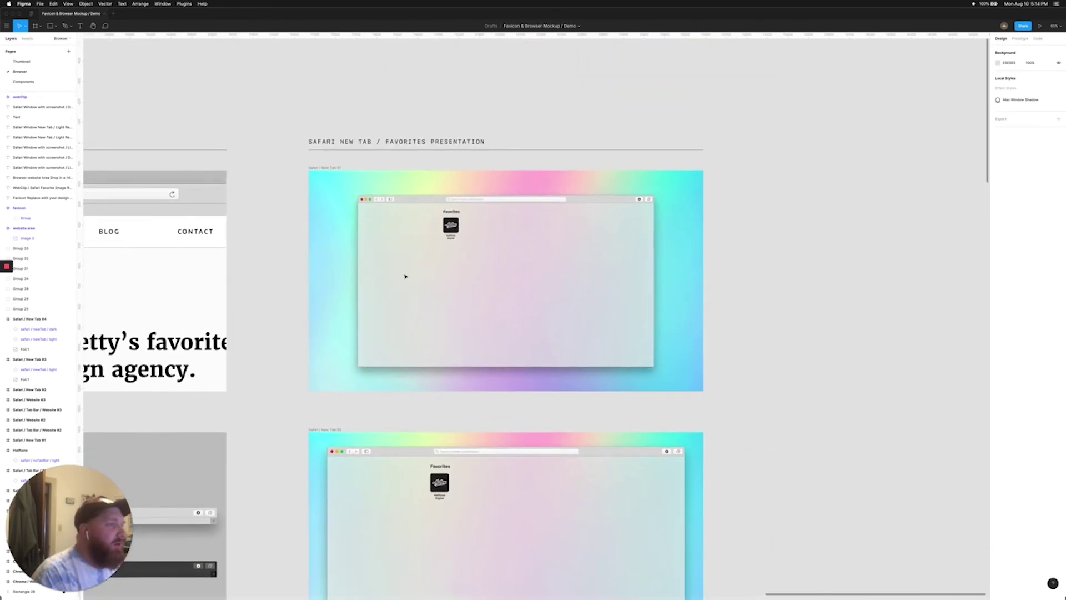
Swap New Tab 01's Safari window instance to its dark variant
{"action": "left_click", "coordinate": [485, 260]}
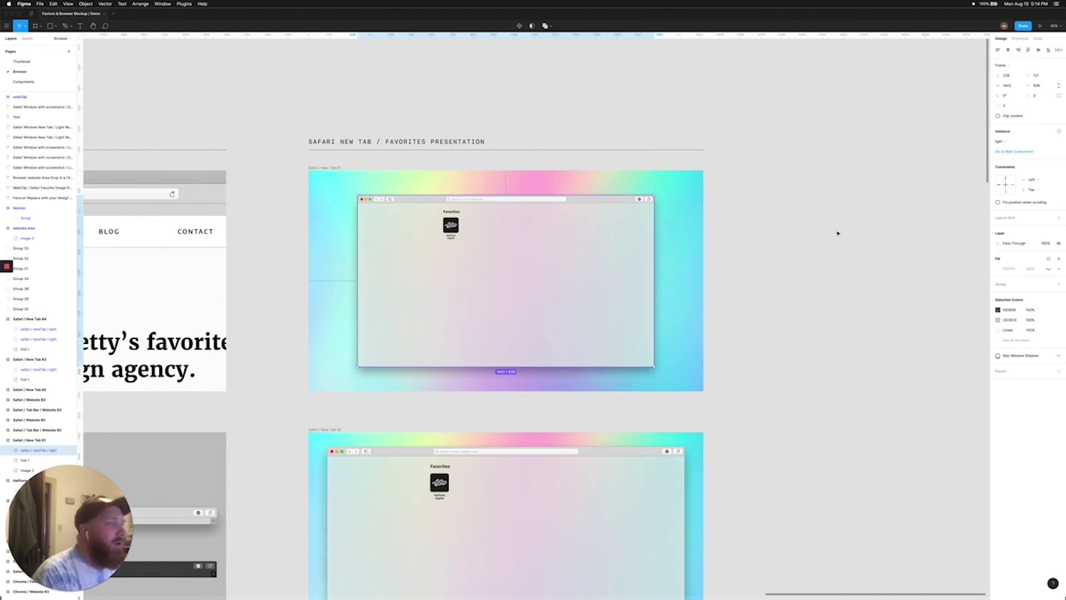
{"action": "key", "text": "Escape"}
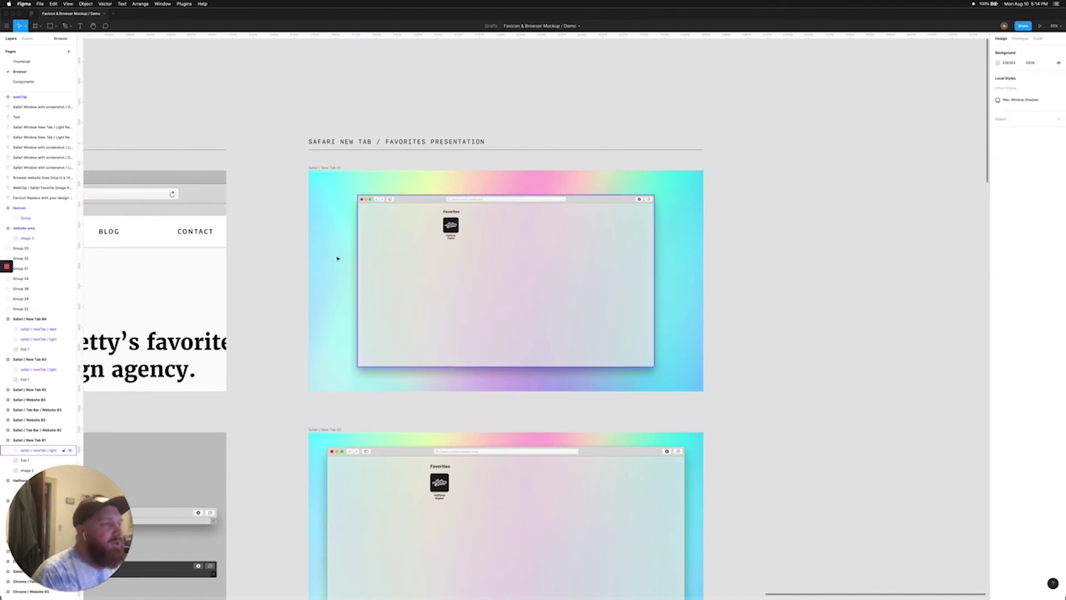
{"action": "left_click", "coordinate": [558, 245]}
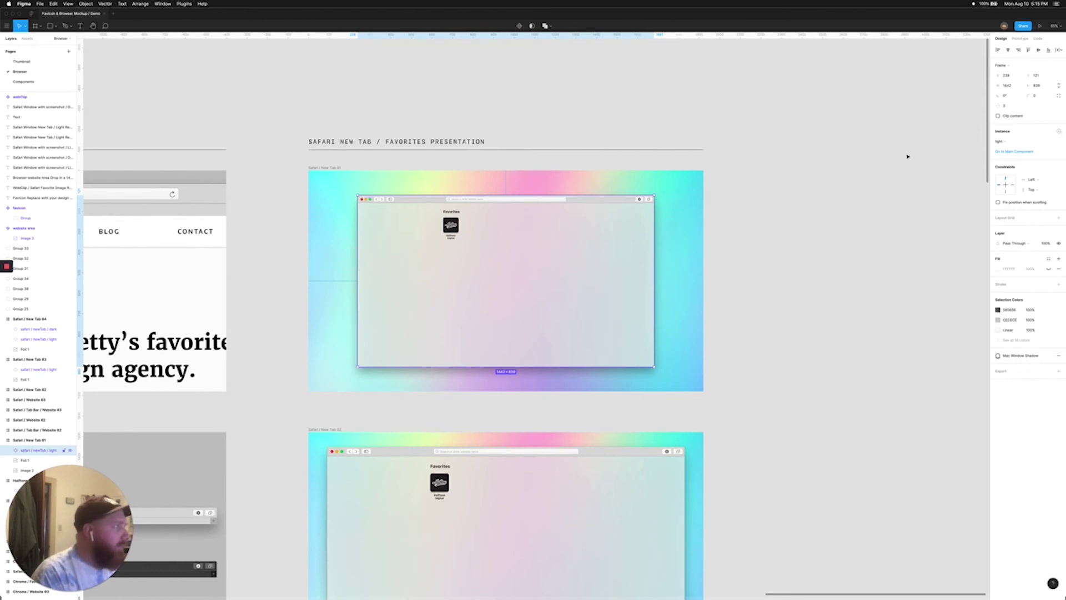
{"action": "left_click", "coordinate": [1012, 142]}
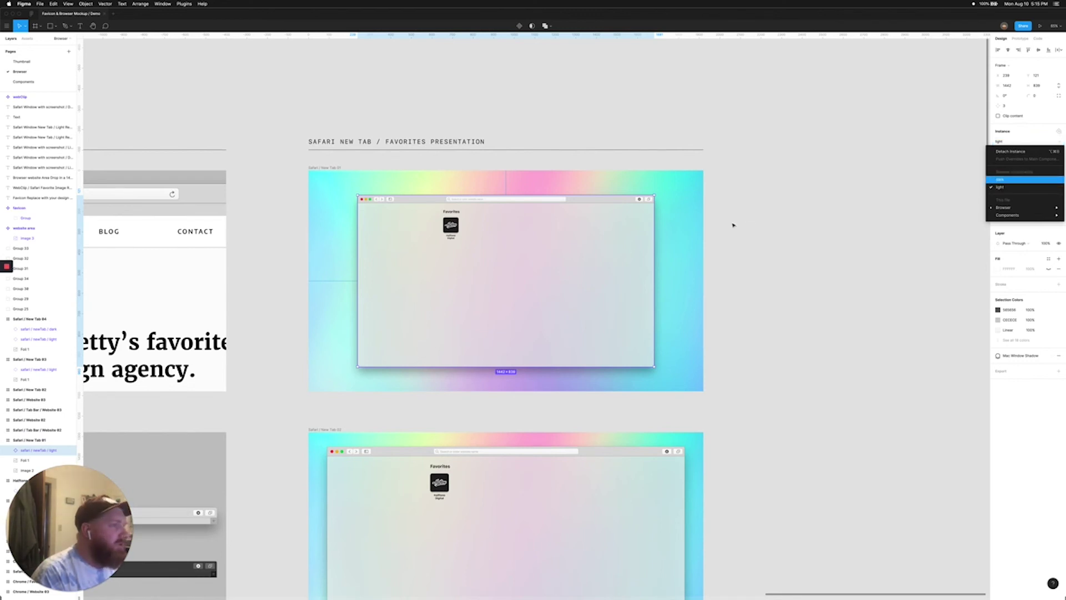
{"action": "key", "text": "Return"}
{"action": "left_click", "coordinate": [814, 246]}
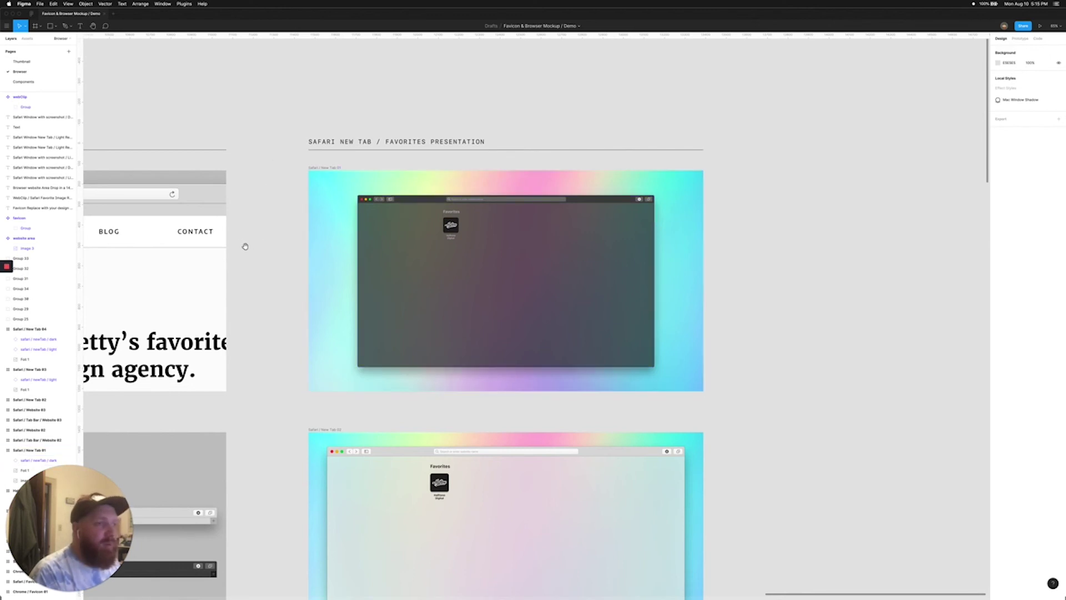
{"action": "left_click_drag", "start_coordinate": [342, 244], "coordinate": [649, 256]}
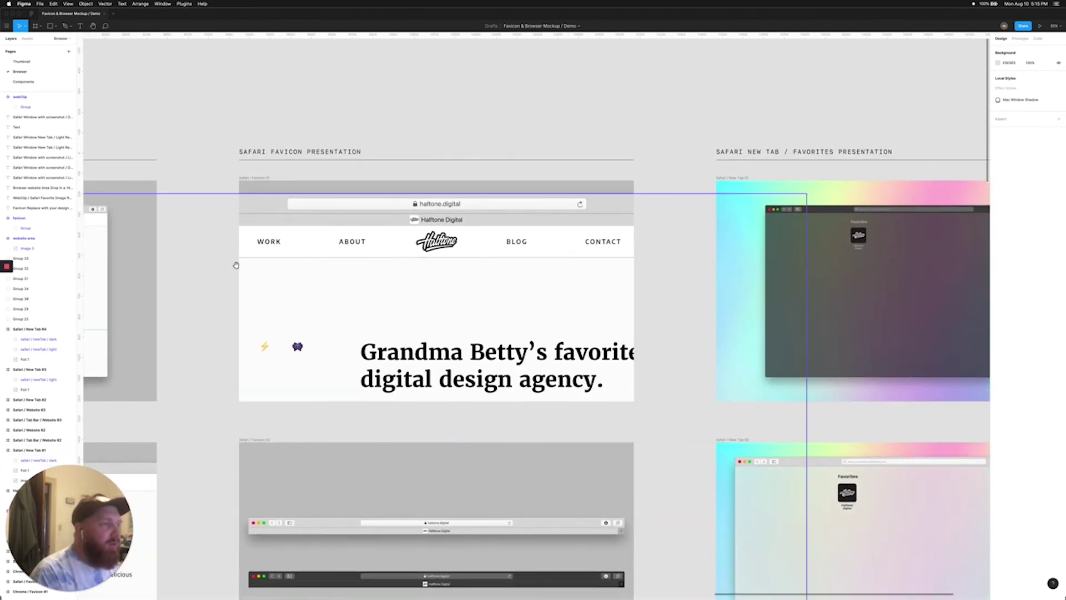
Swap the Safari website mockup without tab bar to its dark variant
{"action": "left_click_drag", "start_coordinate": [235, 265], "coordinate": [677, 268]}
{"action": "left_click", "coordinate": [407, 265]}
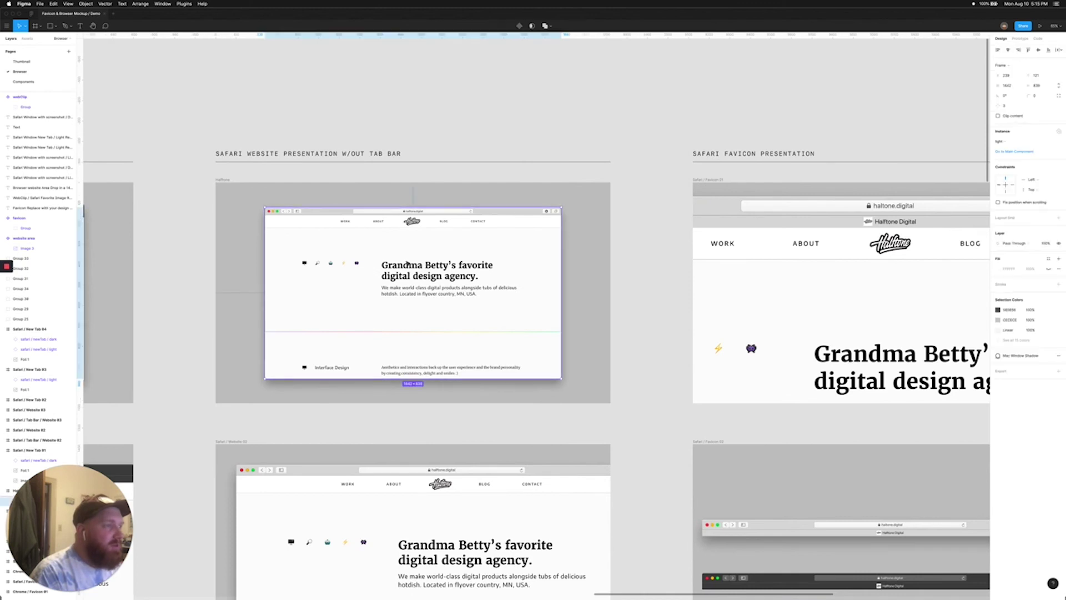
{"action": "left_click", "coordinate": [1003, 142]}
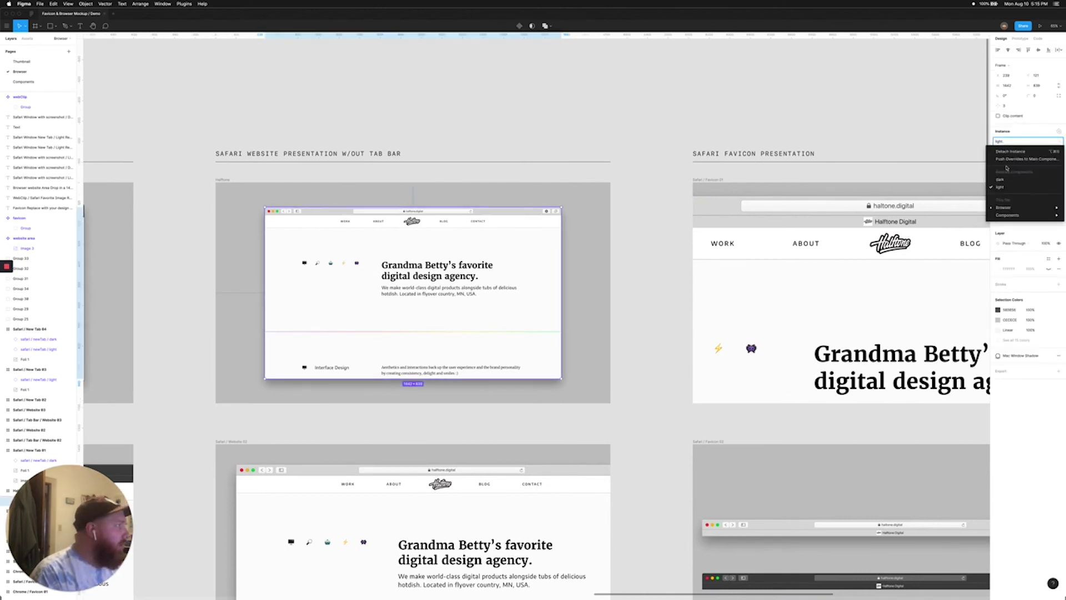
{"action": "left_click", "coordinate": [1007, 180]}
{"action": "left_click", "coordinate": [646, 168]}
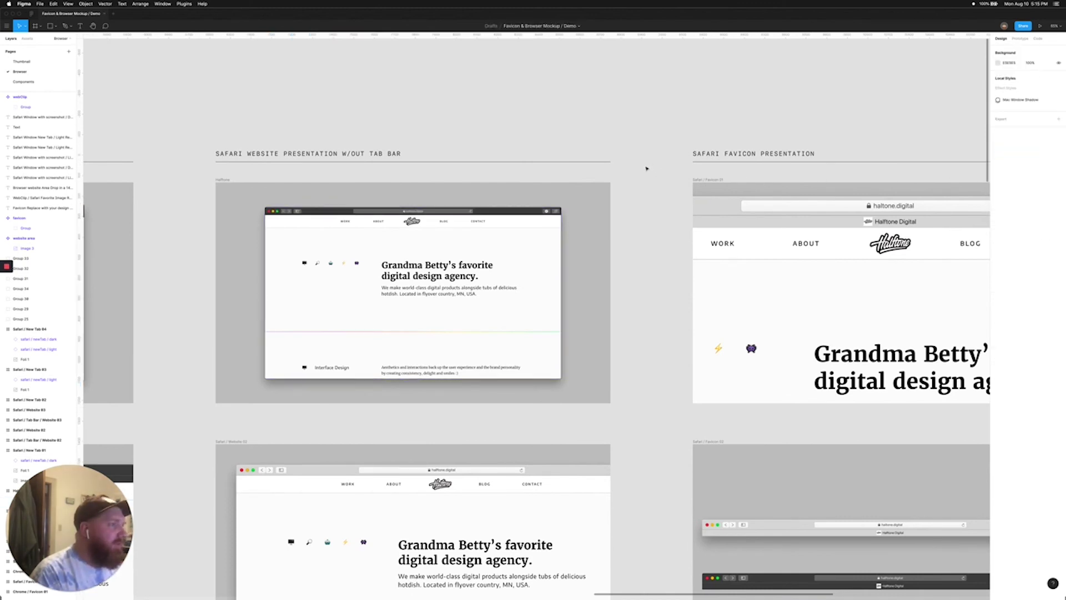
Set the Halftone background frame's fill to 231F20
{"action": "left_click", "coordinate": [223, 180]}
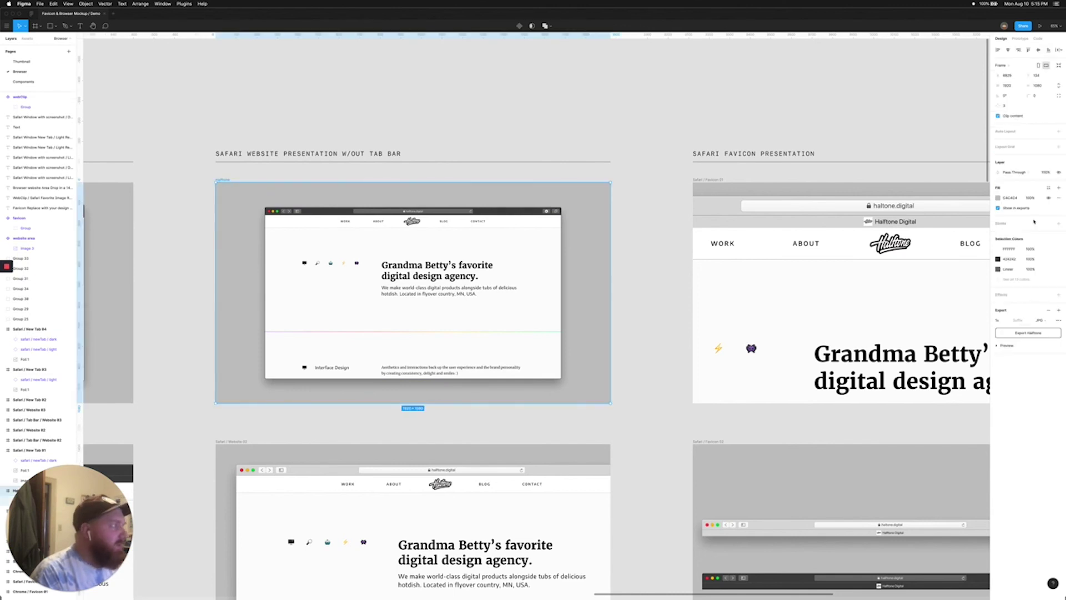
{"action": "left_click", "coordinate": [997, 198]}
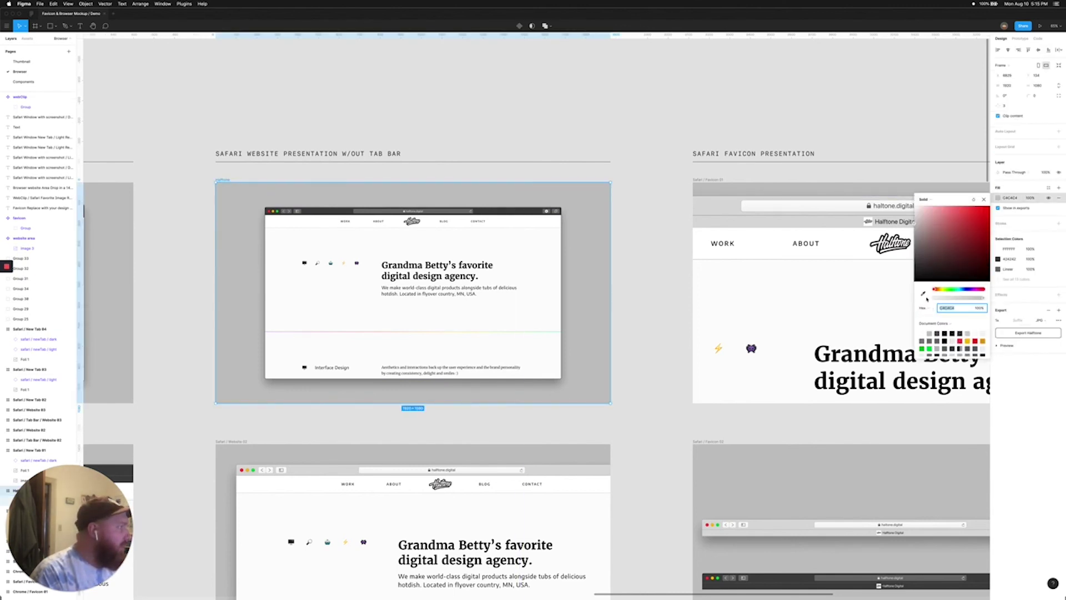
{"action": "left_click", "coordinate": [951, 333]}
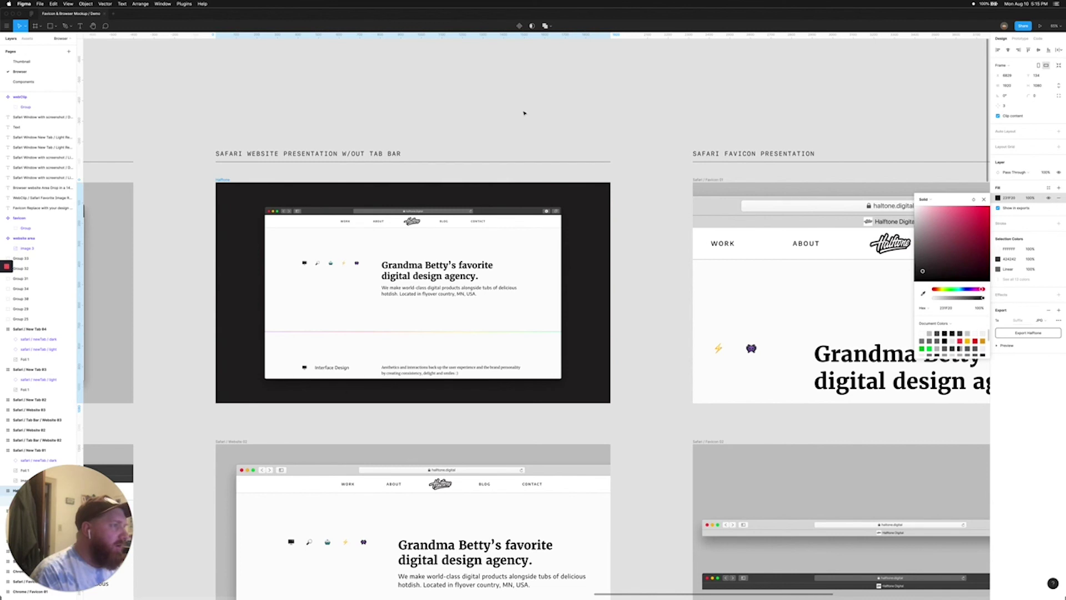
{"action": "left_click", "coordinate": [515, 99]}
{"action": "scroll", "coordinate": [496, 101], "scroll_direction": "left", "scroll_amount": 3}
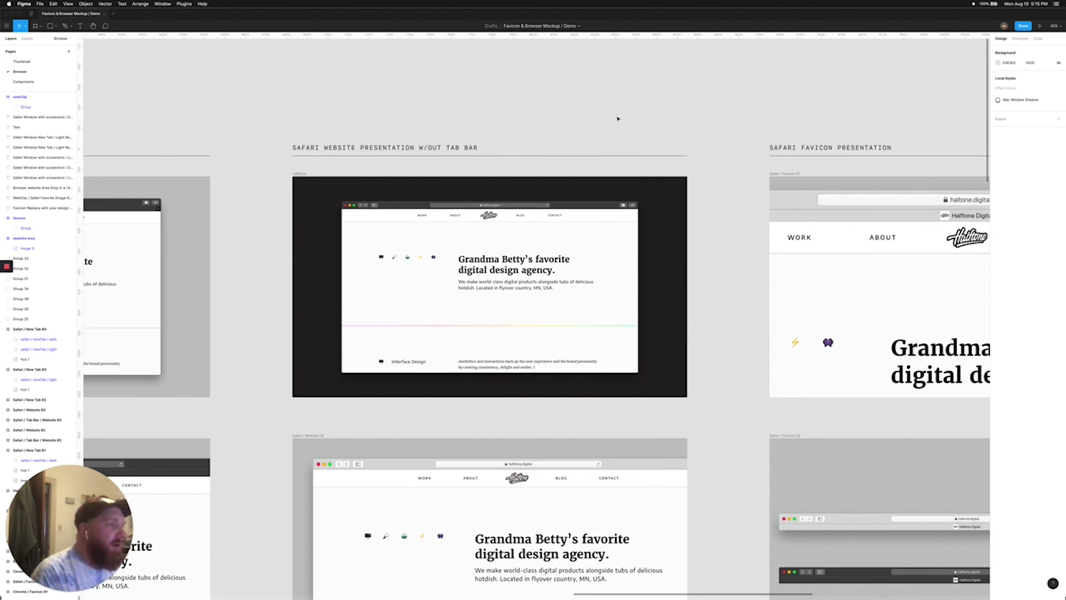
Check the Safari / Favicon 01 frame, pan across the presentations, and go to the Components page
{"action": "scroll", "coordinate": [718, 111], "scroll_direction": "right", "scroll_amount": 7}
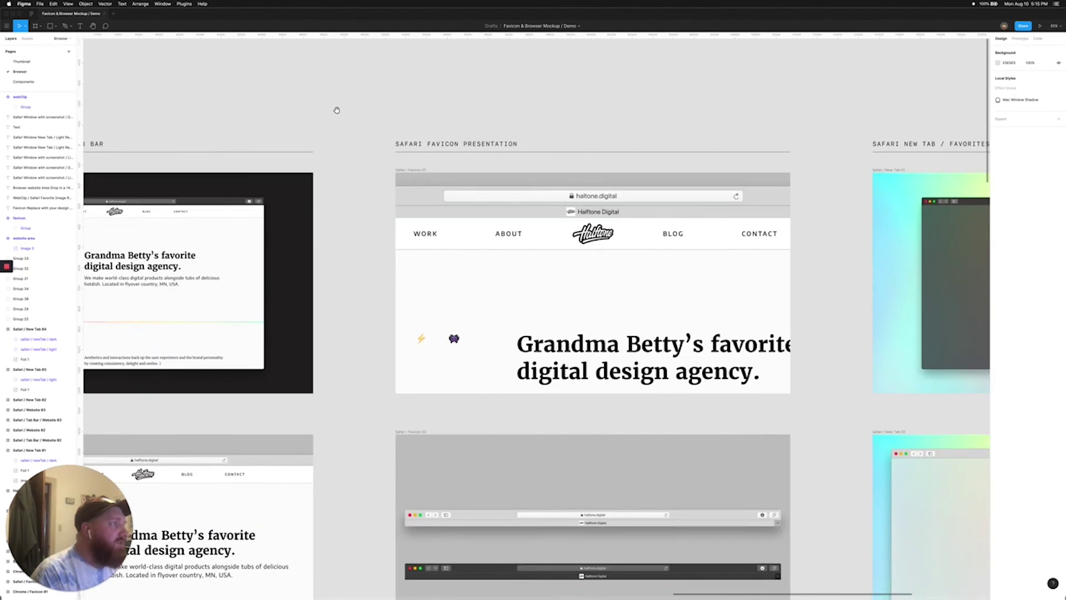
{"action": "left_click", "coordinate": [407, 171]}
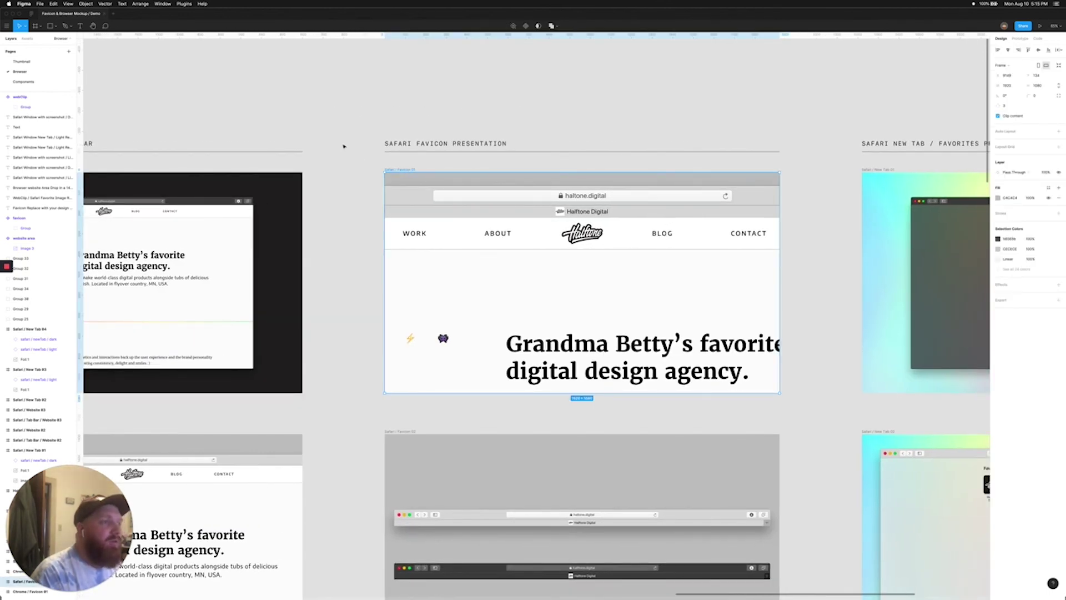
{"action": "left_click", "coordinate": [344, 121]}
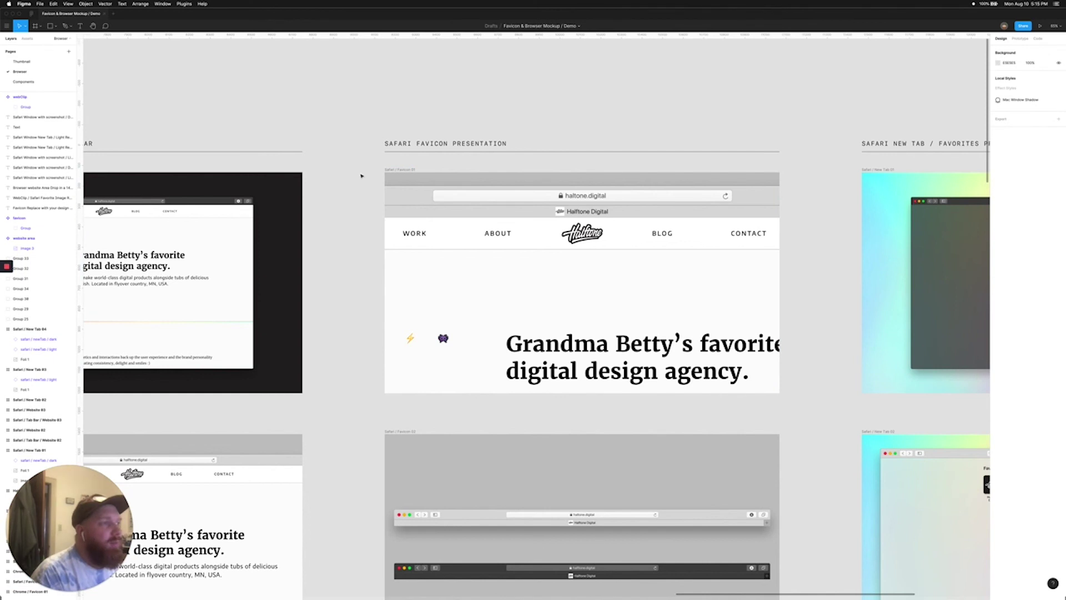
{"action": "left_click_drag", "start_coordinate": [358, 192], "coordinate": [321, 181]}
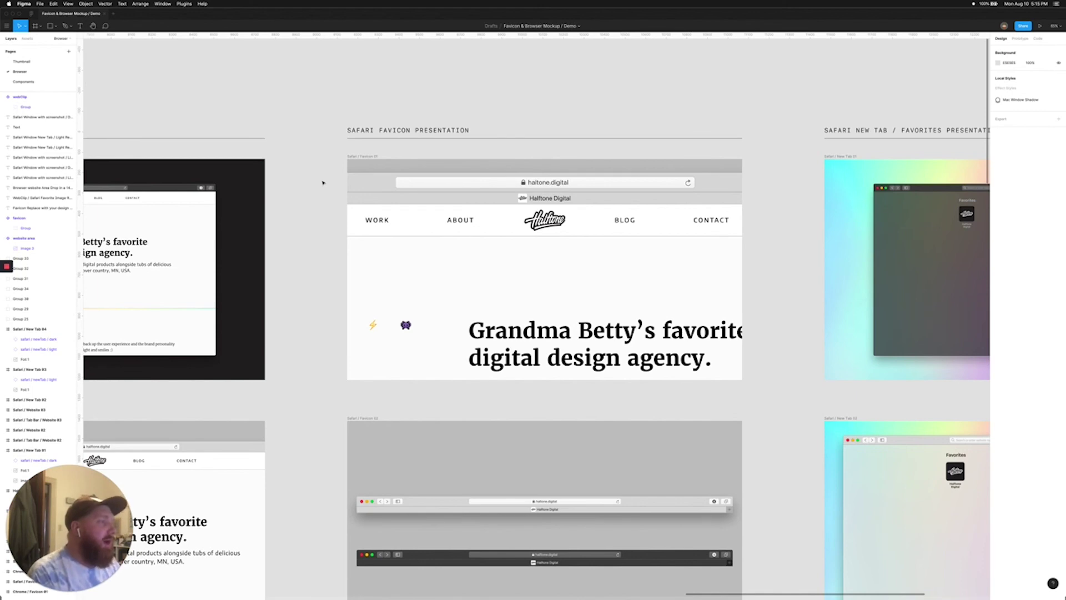
{"action": "left_click_drag", "start_coordinate": [302, 197], "coordinate": [462, 200]}
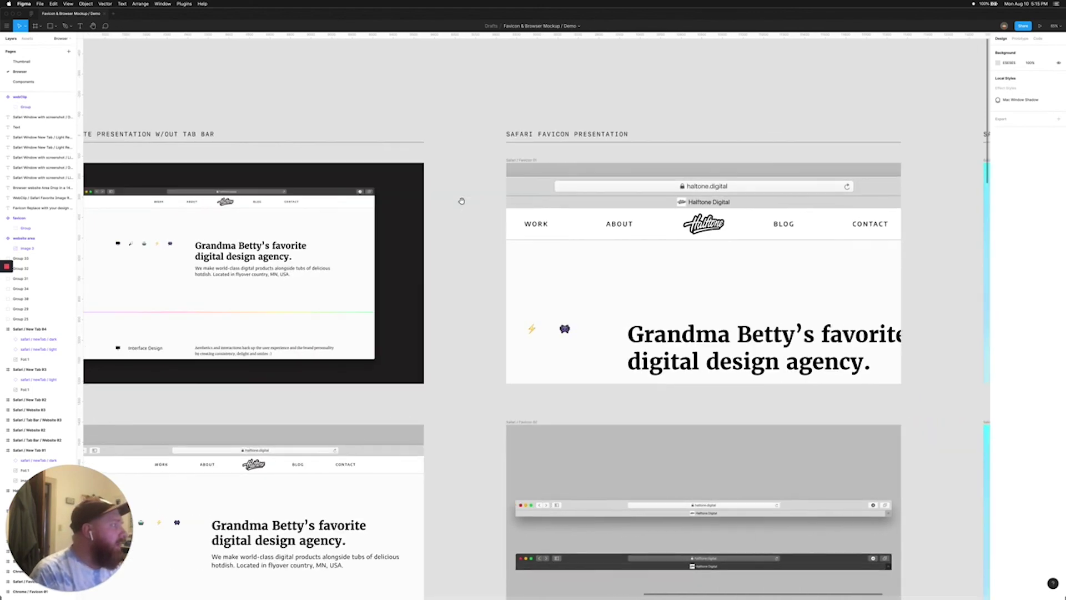
{"action": "left_click_drag", "start_coordinate": [477, 162], "coordinate": [874, 254]}
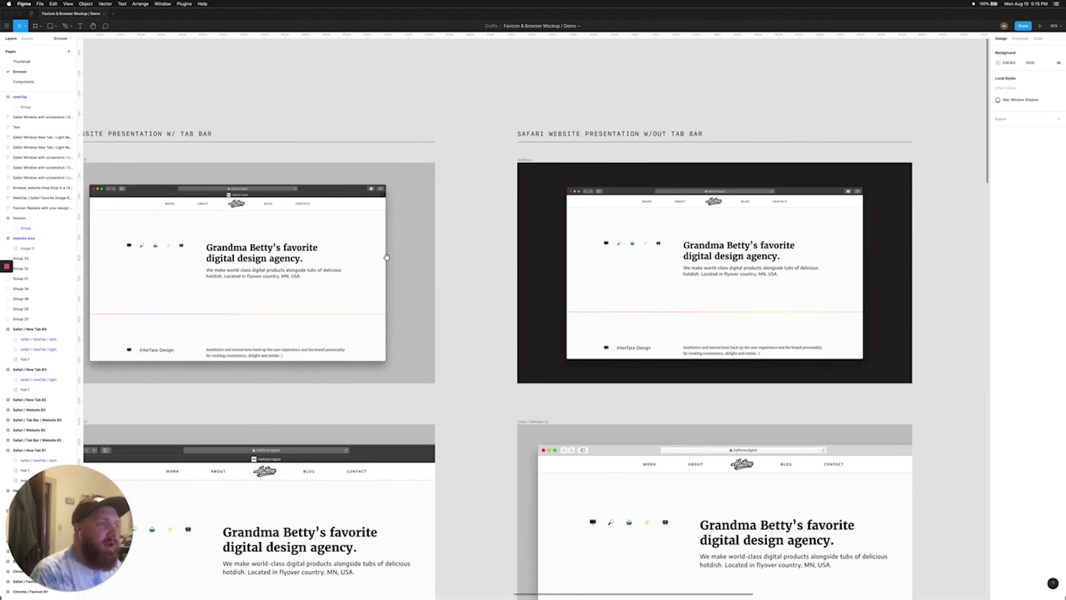
{"action": "scroll", "coordinate": [360, 247], "scroll_direction": "left", "scroll_amount": 10}
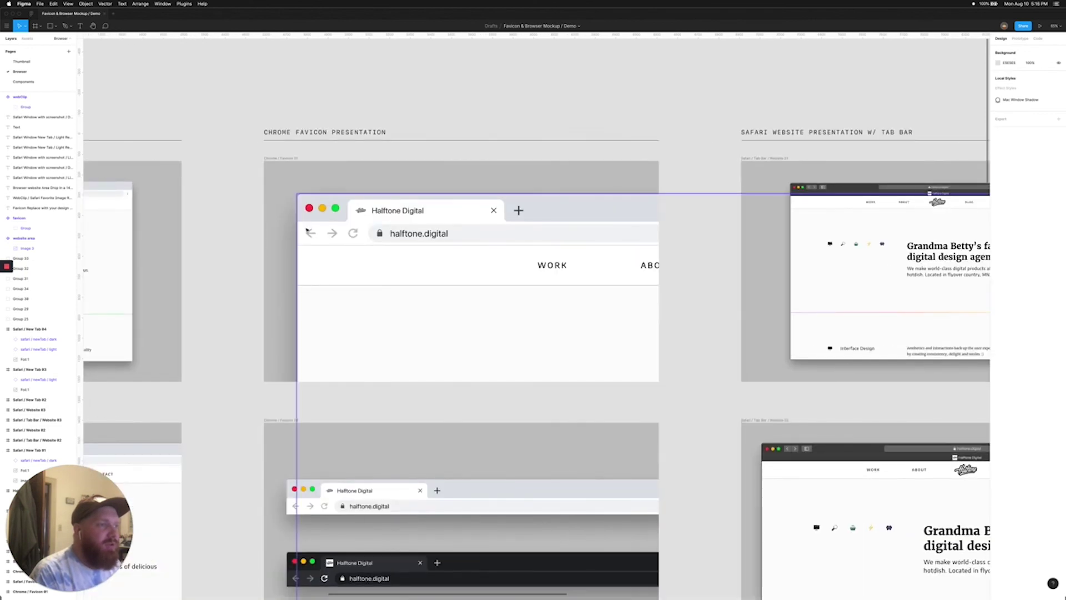
{"action": "left_click", "coordinate": [36, 84]}
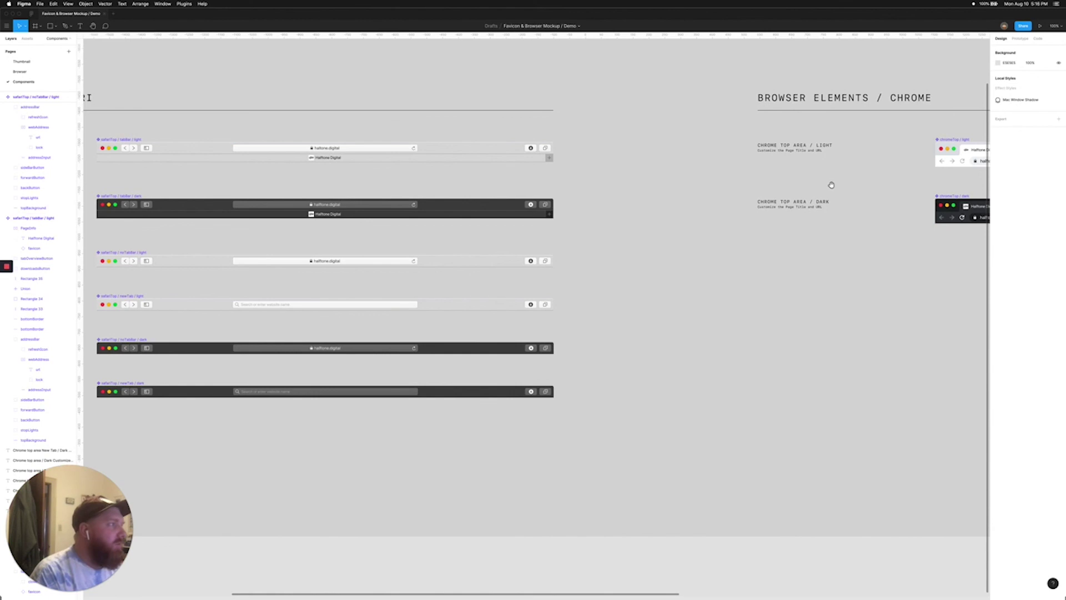
Recolour the light Chrome top area's tab-bar background from light grey to deep blue
{"action": "scroll", "coordinate": [305, 189], "scroll_direction": "right", "scroll_amount": 10}
{"action": "left_click_drag", "start_coordinate": [170, 118], "coordinate": [717, 343]}
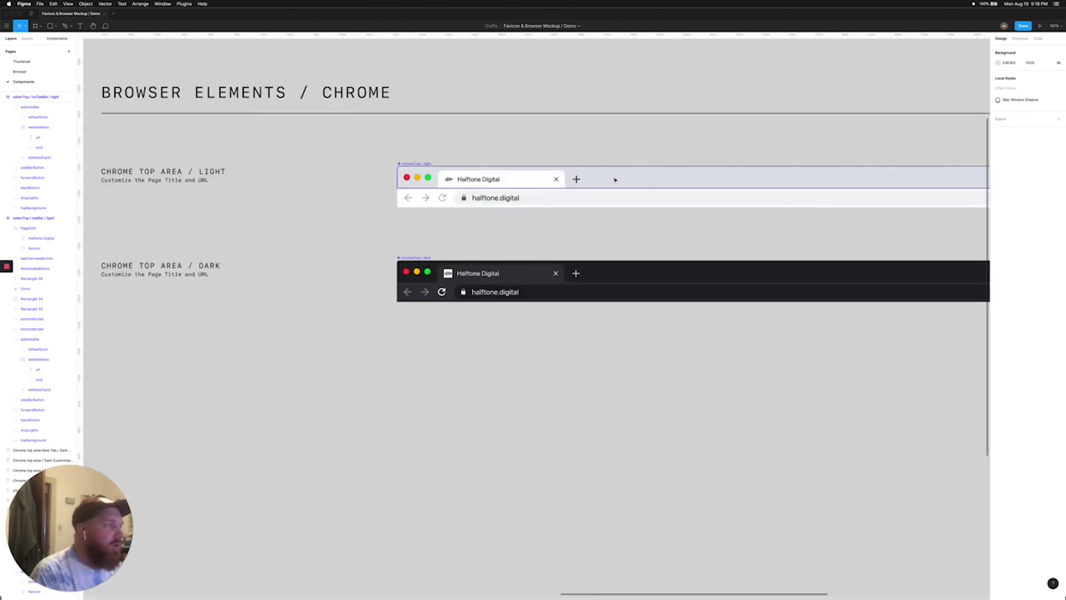
{"action": "left_click", "coordinate": [615, 180]}
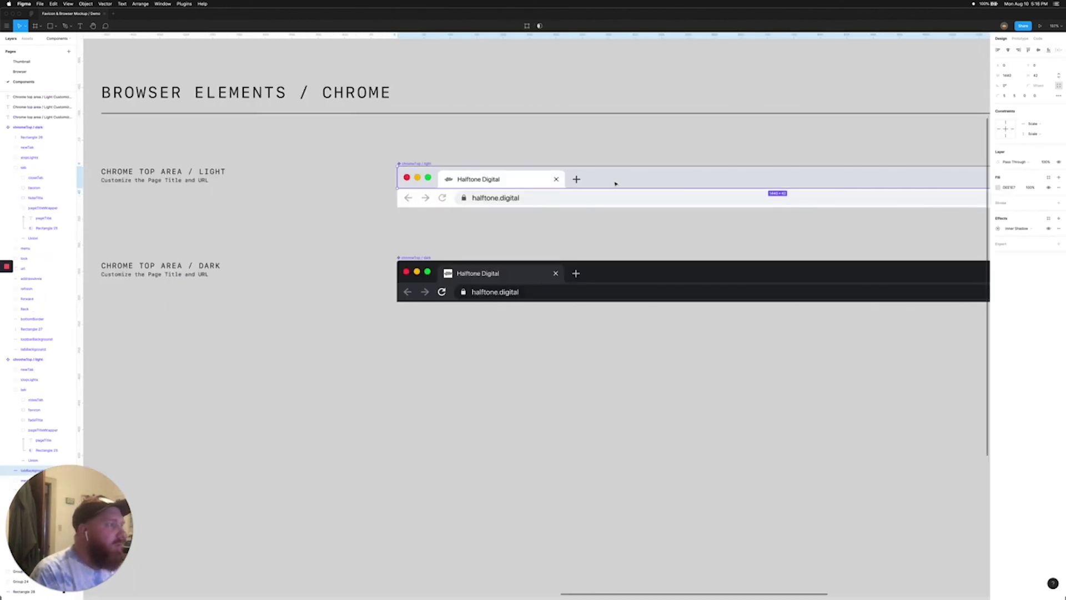
{"action": "left_click", "coordinate": [997, 188]}
{"action": "left_click", "coordinate": [980, 221]}
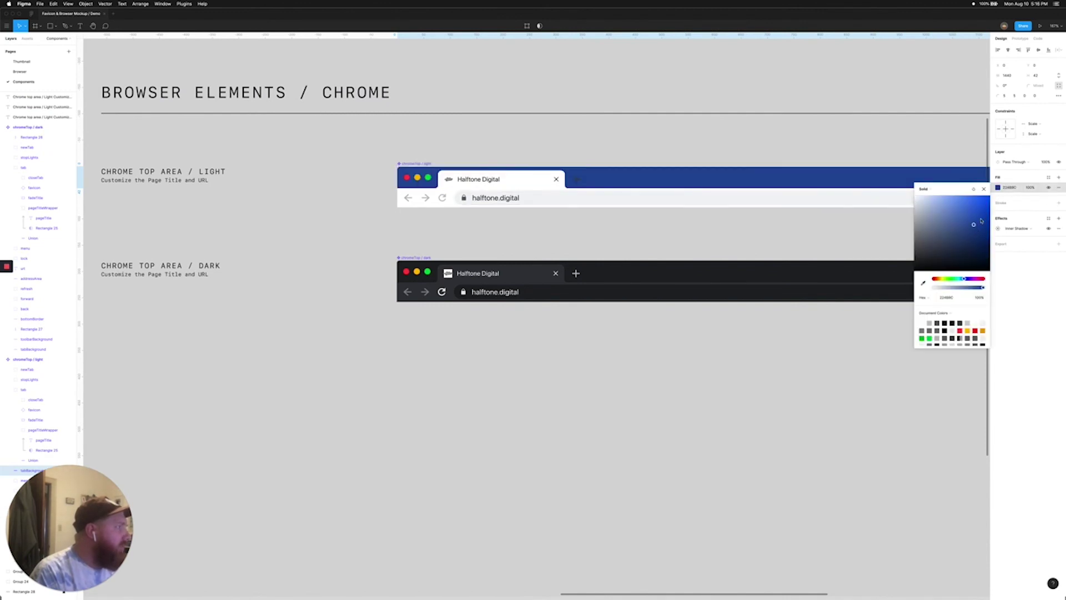
{"action": "left_click", "coordinate": [633, 124]}
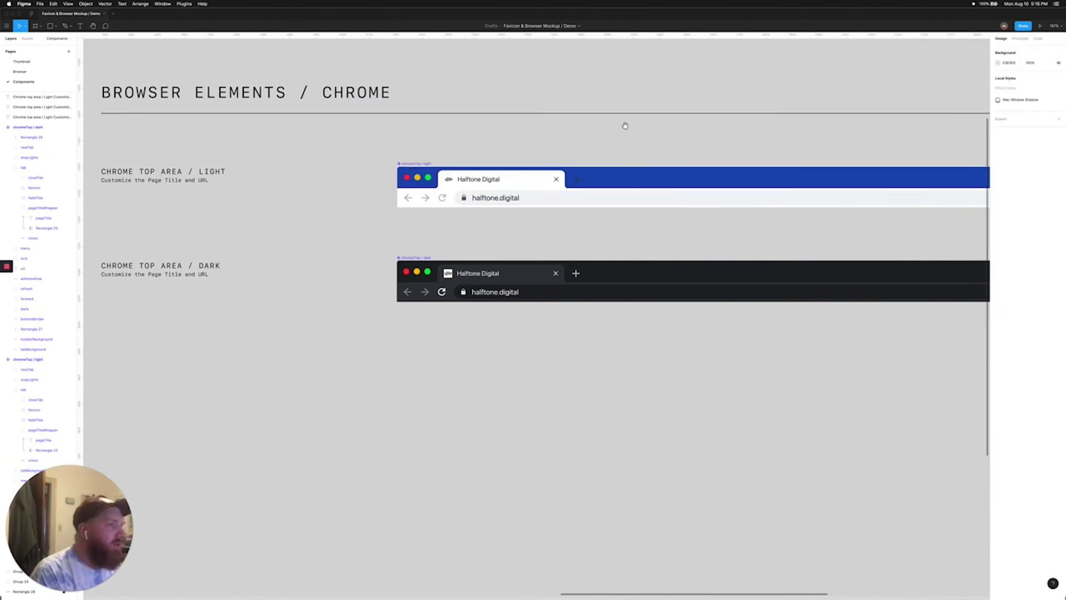
{"action": "scroll", "coordinate": [621, 124], "scroll_direction": "right", "scroll_amount": 5}
{"action": "left_click_drag", "start_coordinate": [431, 123], "coordinate": [549, 119]}
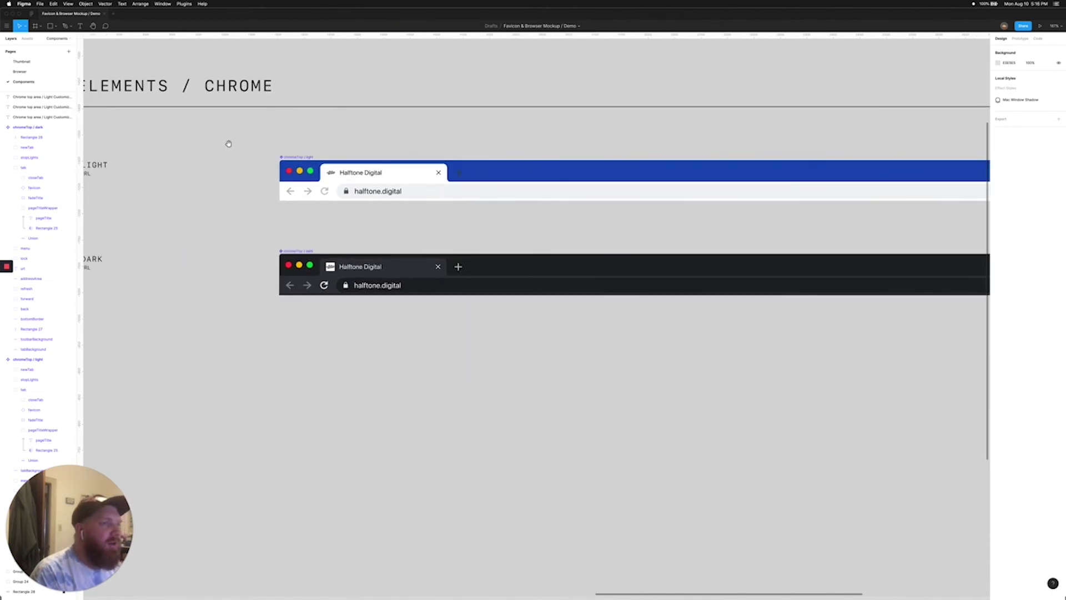
{"action": "left_click_drag", "start_coordinate": [228, 144], "coordinate": [322, 135]}
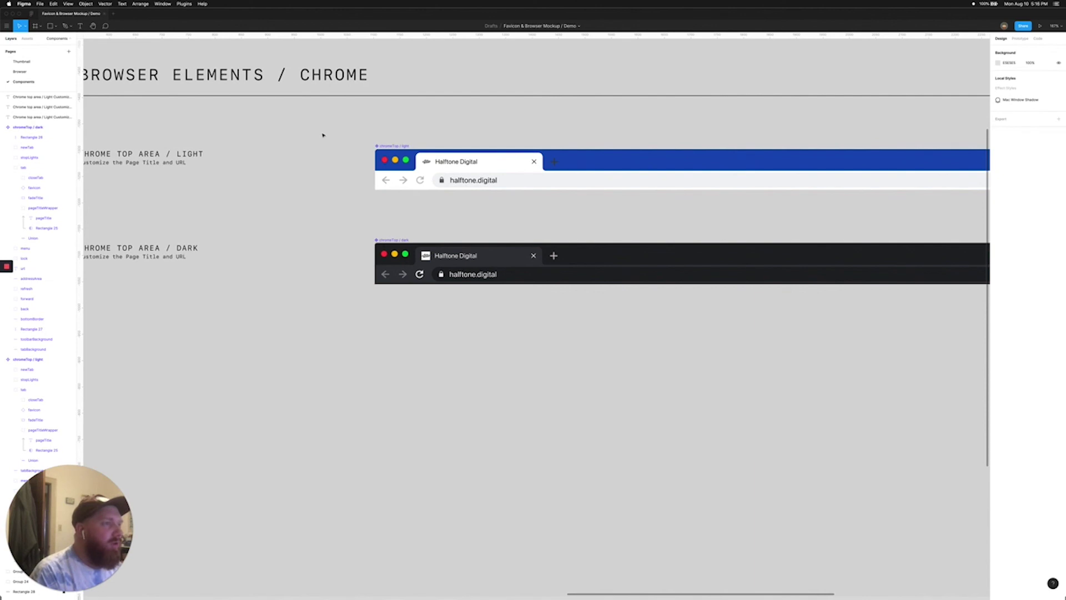